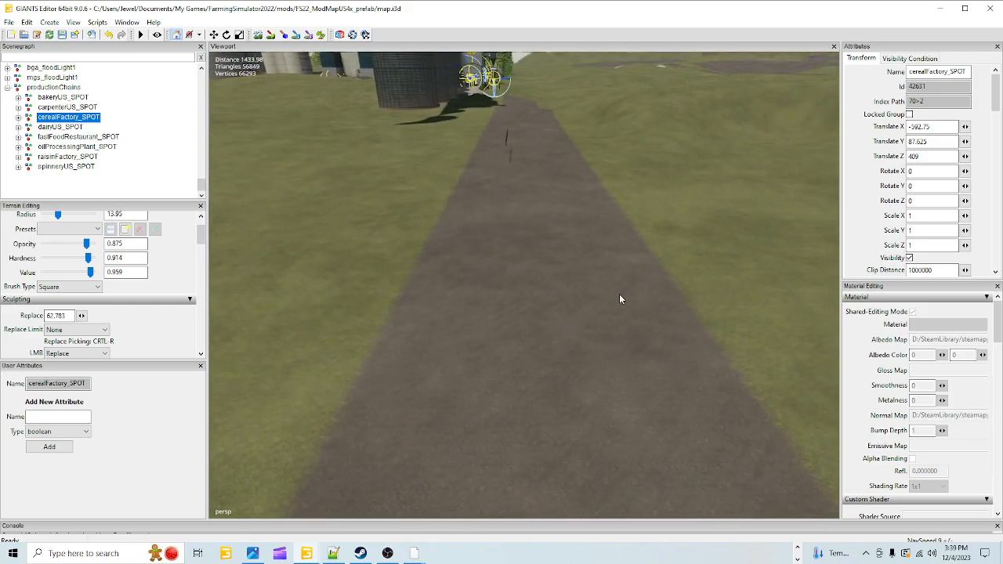
Step: Place cerealFactory_SPOT on the grass beside the dirt road and shift it along Z to about -624.4
{"action": "left_click_drag", "start_coordinate": [571, 77], "coordinate": [443, 231], "text": "alt"}
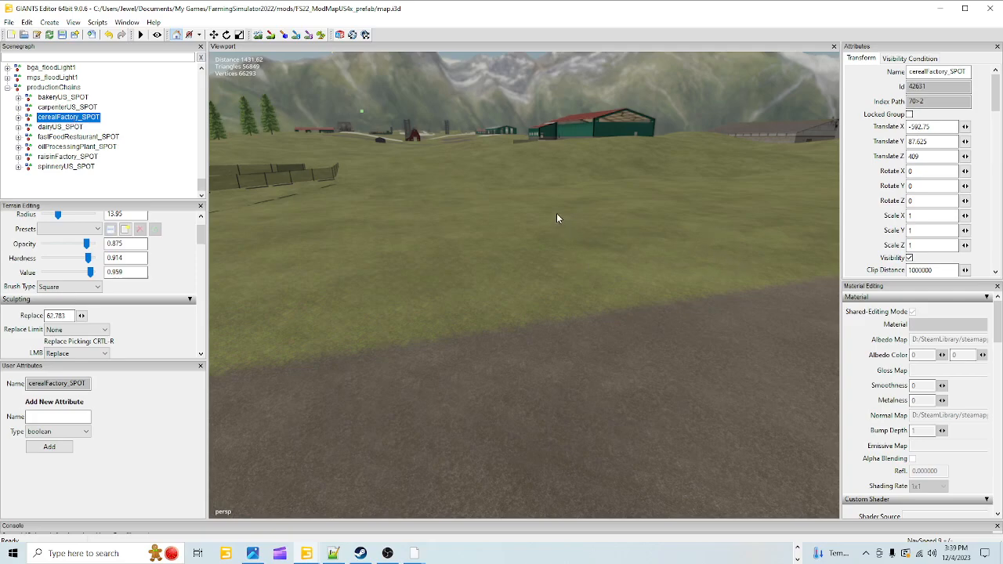
{"action": "key", "text": "ctrl+b"}
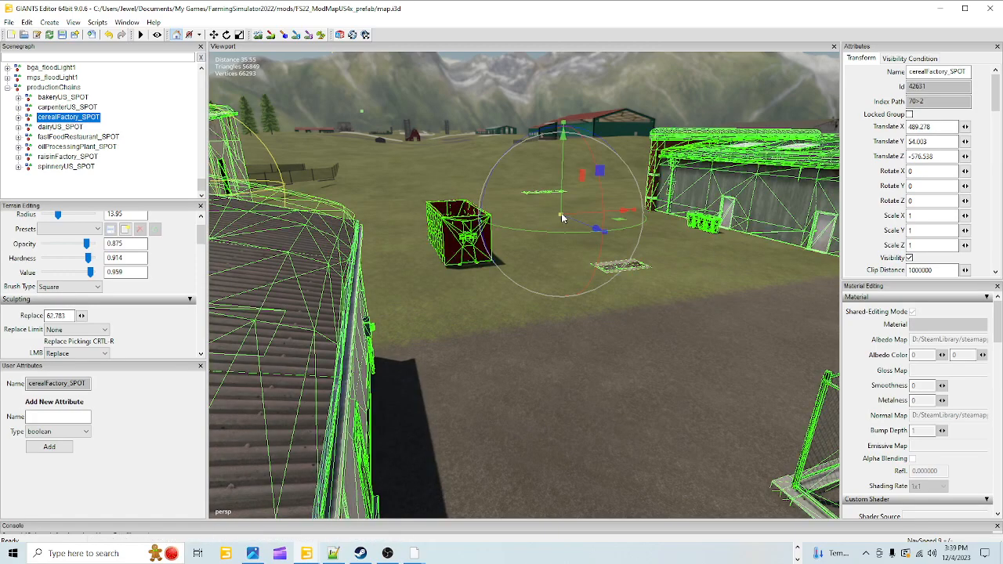
{"action": "left_click_drag", "start_coordinate": [600, 229], "coordinate": [262, 115]}
{"action": "left_click_drag", "start_coordinate": [516, 303], "coordinate": [506, 322], "text": "alt"}
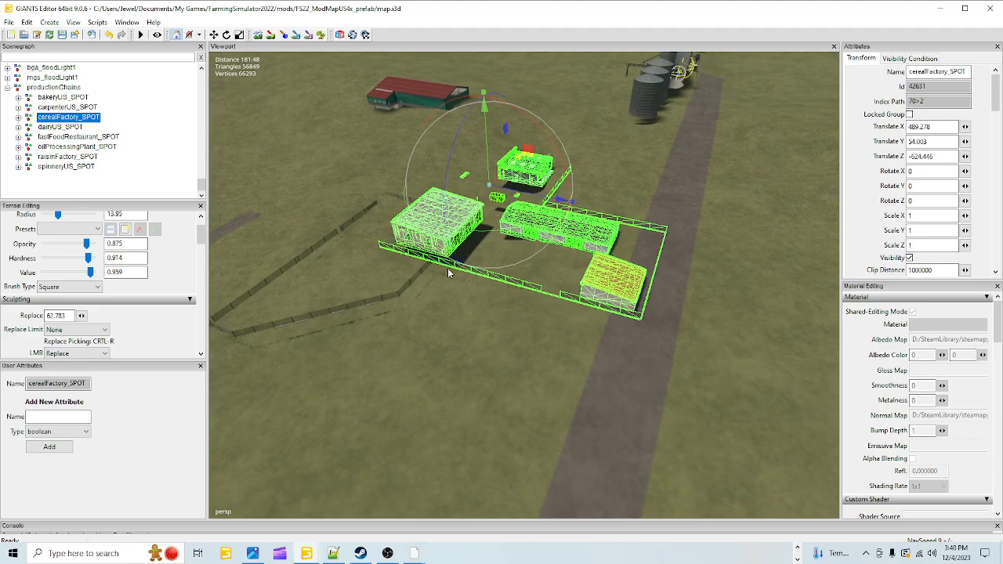
Step: Rotate the cereal factory about its vertical axis to a Rotate Y of about 89
{"action": "left_click_drag", "start_coordinate": [486, 232], "coordinate": [481, 340]}
{"action": "right_click_drag", "start_coordinate": [480, 340], "coordinate": [994, 6], "text": "alt"}
{"action": "left_click_drag", "start_coordinate": [497, 273], "coordinate": [592, 264], "text": "alt"}
{"action": "right_click_drag", "start_coordinate": [592, 264], "coordinate": [446, 364], "text": "alt"}
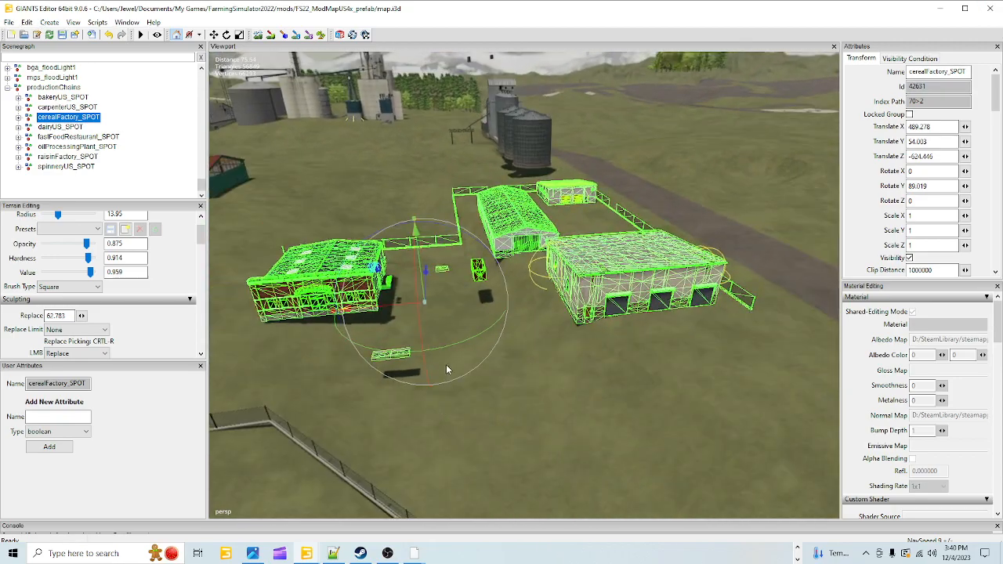
Step: Reselect cerealFactory_SPOT and rotate it further about its vertical axis to about 180, 3.1, 180 on X, Y and Z
{"action": "left_click", "coordinate": [498, 329]}
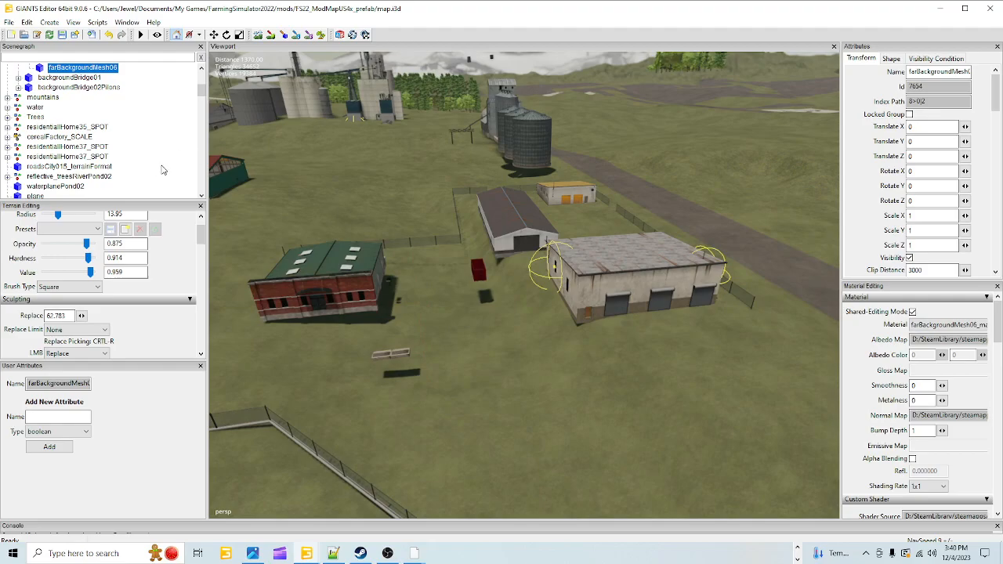
{"action": "left_click_drag", "start_coordinate": [201, 92], "coordinate": [200, 191]}
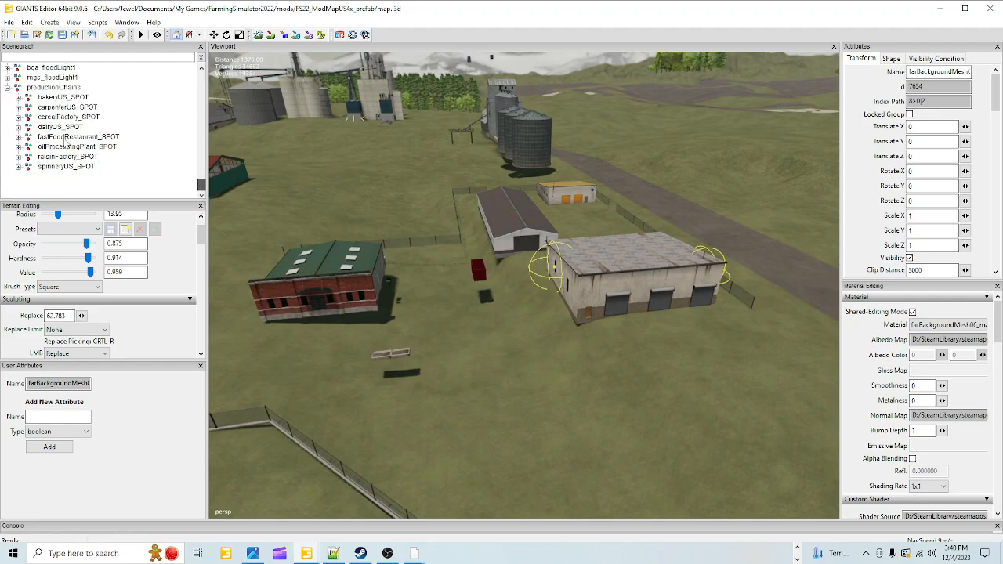
{"action": "left_click", "coordinate": [63, 116]}
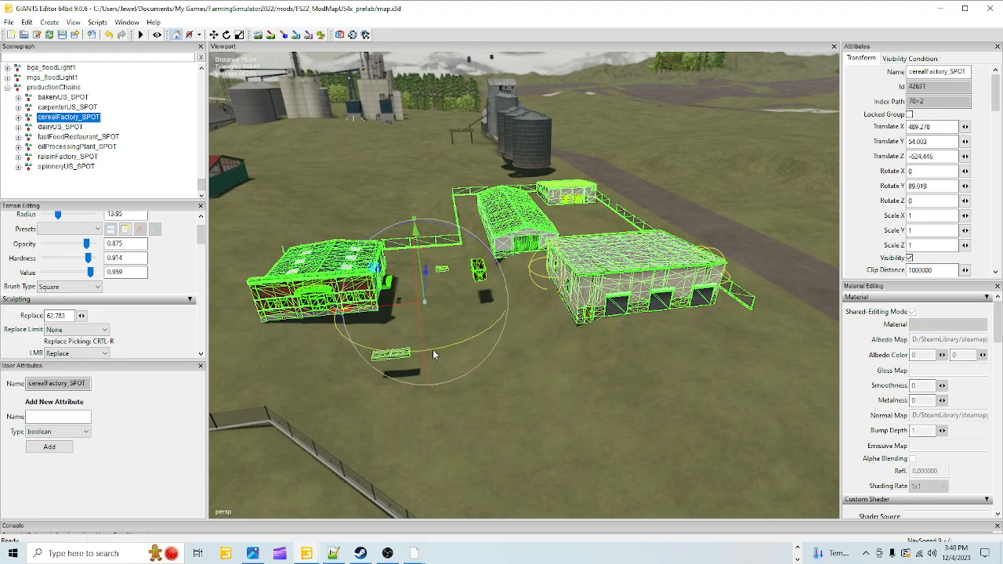
{"action": "left_click_drag", "start_coordinate": [463, 348], "coordinate": [504, 298]}
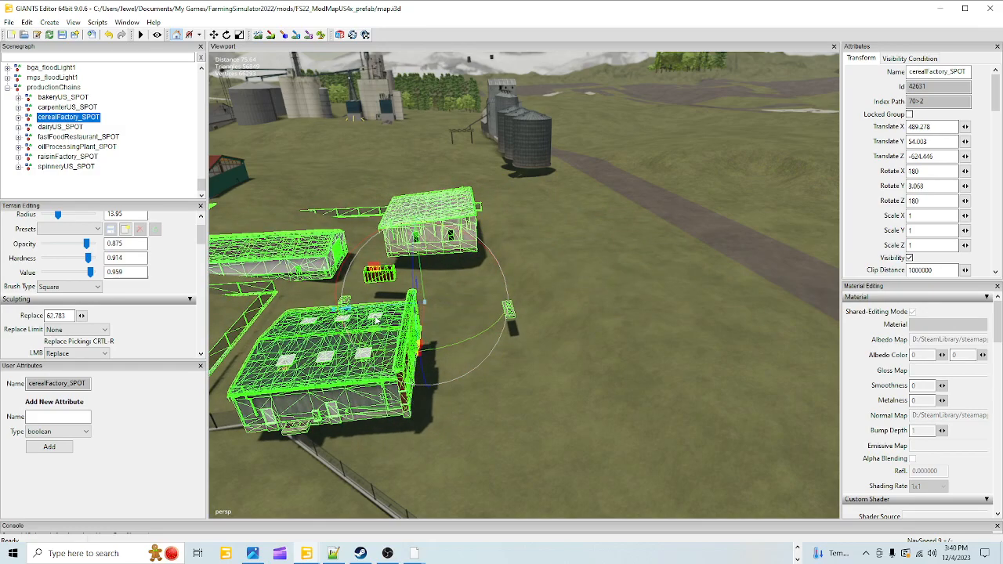
Step: Move the cereal factory to about X 487.1, Z -587.7 near the road and fine-tune its Rotate Y to about 0.37
{"action": "left_click_drag", "start_coordinate": [376, 312], "coordinate": [621, 329]}
{"action": "left_click_drag", "start_coordinate": [806, 247], "coordinate": [800, 288], "text": "alt"}
{"action": "scroll", "coordinate": [751, 230], "scroll_direction": "up", "scroll_amount": 6}
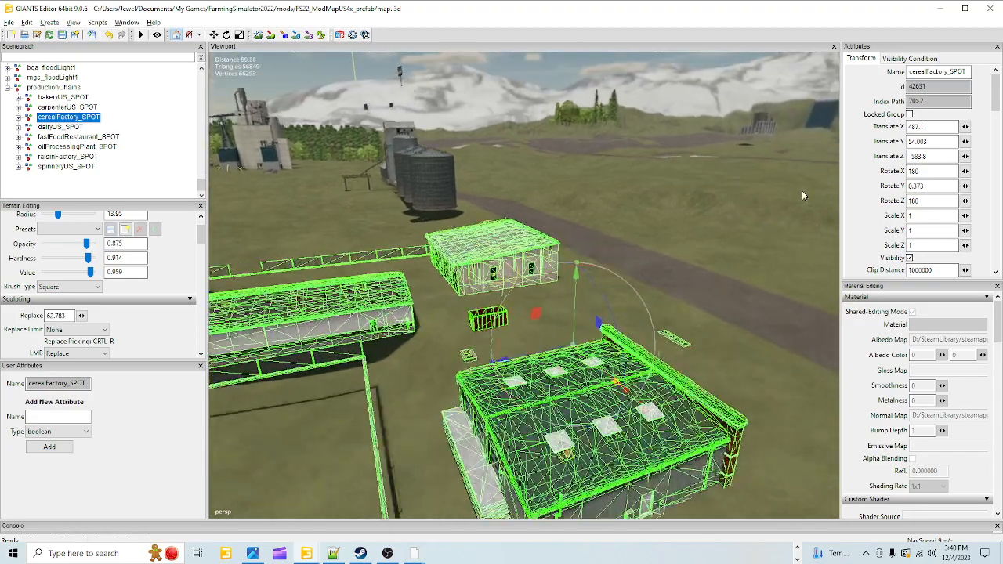
{"action": "left_click_drag", "start_coordinate": [750, 196], "coordinate": [632, 123], "text": "alt"}
{"action": "scroll", "coordinate": [546, 171], "scroll_direction": "down", "scroll_amount": 6}
{"action": "left_click_drag", "start_coordinate": [506, 276], "coordinate": [314, 284], "text": "alt"}
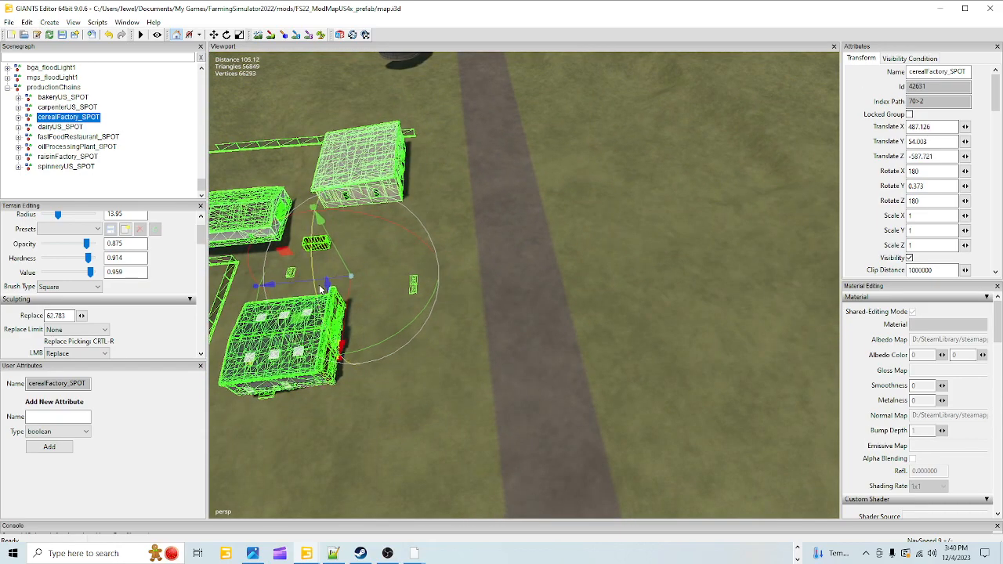
Step: Align the cereal factory with the road by turning it to a Rotate Y of about -3.1
{"action": "left_click_drag", "start_coordinate": [409, 331], "coordinate": [416, 328]}
{"action": "scroll", "coordinate": [575, 312], "scroll_direction": "up", "scroll_amount": 3}
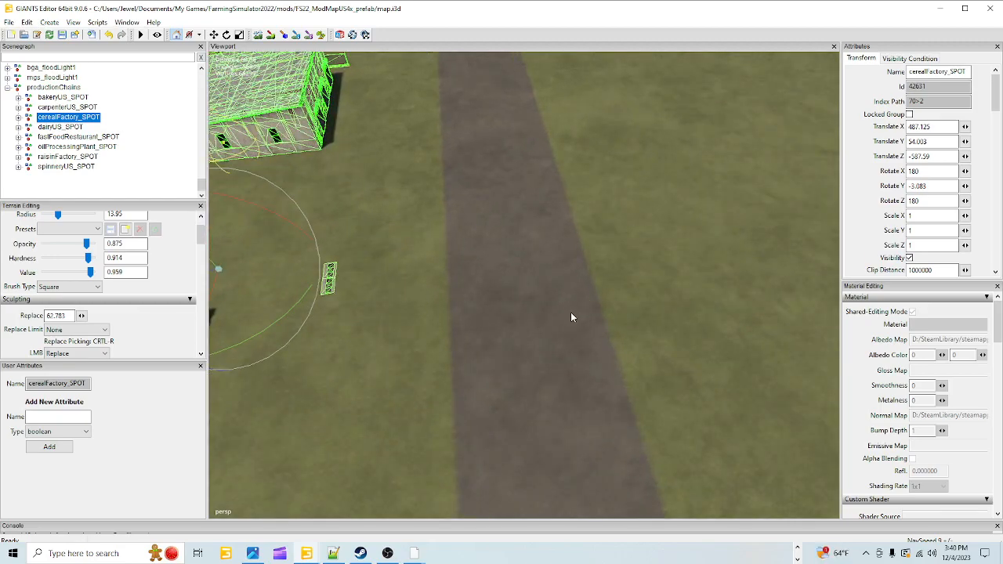
{"action": "left_click_drag", "start_coordinate": [575, 311], "coordinate": [537, 315], "text": "alt"}
Step: Lower the cereal factory slightly to a Translate Y of about 53.94 so its buildings meet the ground
{"action": "scroll", "coordinate": [646, 255], "scroll_direction": "up", "scroll_amount": 6}
{"action": "left_click_drag", "start_coordinate": [576, 228], "coordinate": [206, 259], "text": "alt"}
{"action": "left_click_drag", "start_coordinate": [391, 280], "coordinate": [611, 268], "text": "alt"}
{"action": "left_click_drag", "start_coordinate": [682, 230], "coordinate": [498, 279], "text": "alt"}
{"action": "right_click_drag", "start_coordinate": [499, 279], "coordinate": [557, 293], "text": "alt"}
{"action": "left_click_drag", "start_coordinate": [557, 292], "coordinate": [508, 287], "text": "alt"}
{"action": "right_click_drag", "start_coordinate": [508, 287], "coordinate": [836, 156], "text": "alt"}
{"action": "left_click_drag", "start_coordinate": [576, 284], "coordinate": [682, 314], "text": "alt"}
{"action": "right_click_drag", "start_coordinate": [682, 313], "coordinate": [483, 318], "text": "alt"}
{"action": "left_click_drag", "start_coordinate": [483, 318], "coordinate": [372, 277], "text": "alt"}
{"action": "right_click_drag", "start_coordinate": [371, 277], "coordinate": [432, 314], "text": "alt"}
{"action": "left_click_drag", "start_coordinate": [432, 314], "coordinate": [371, 305], "text": "alt"}
{"action": "right_click_drag", "start_coordinate": [370, 306], "coordinate": [381, 313], "text": "alt"}
{"action": "left_click_drag", "start_coordinate": [381, 313], "coordinate": [344, 307], "text": "alt"}
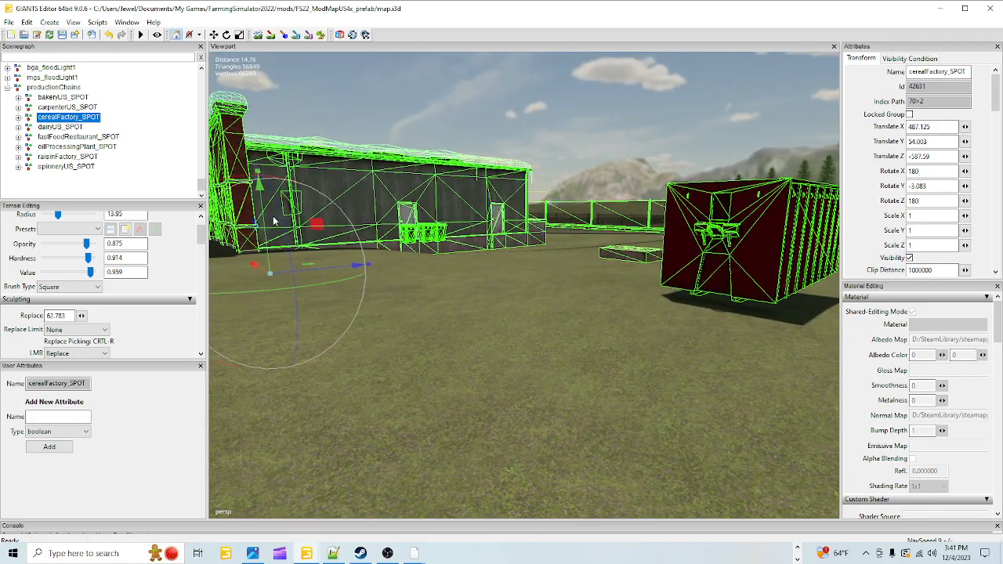
{"action": "left_click_drag", "start_coordinate": [267, 226], "coordinate": [264, 229]}
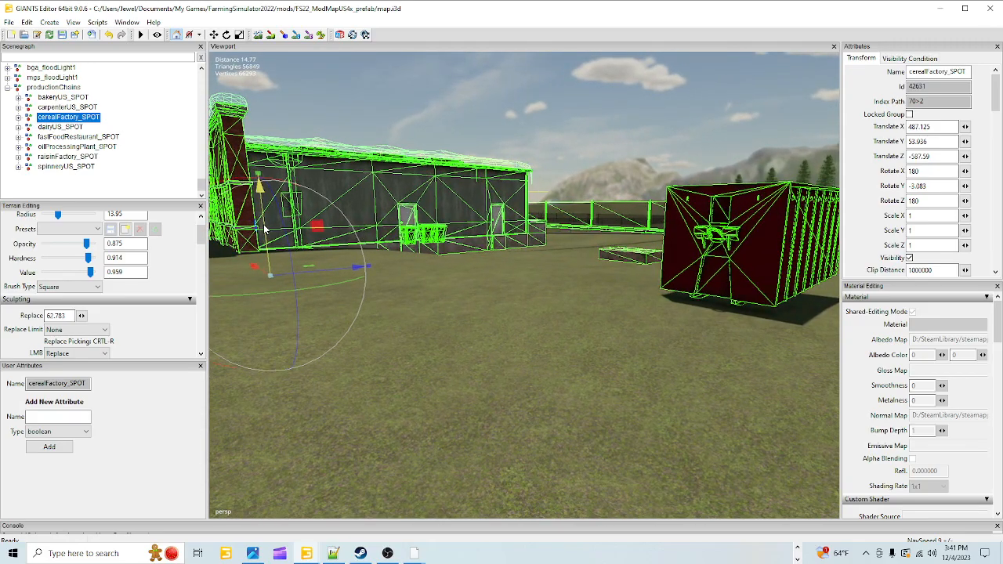
Step: Pick the terrain height at the road edge beside the factory, 54.012, as the sculpting Replace value
{"action": "left_click_drag", "start_coordinate": [464, 322], "coordinate": [343, 331], "text": "alt"}
{"action": "right_click_drag", "start_coordinate": [342, 332], "coordinate": [596, 256], "text": "alt"}
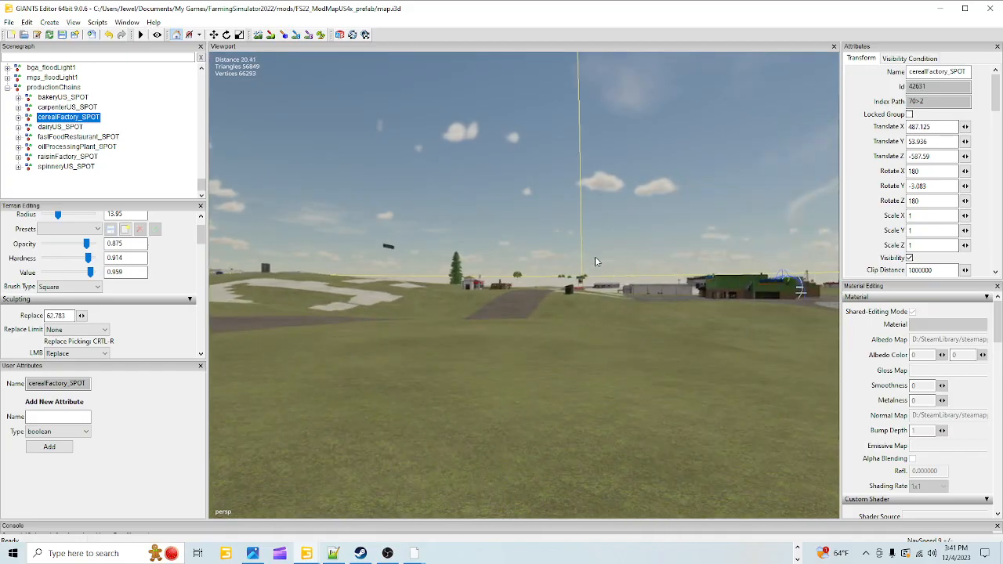
{"action": "left_click_drag", "start_coordinate": [596, 257], "coordinate": [711, 290], "text": "alt"}
{"action": "left_click_drag", "start_coordinate": [517, 310], "coordinate": [586, 327], "text": "alt"}
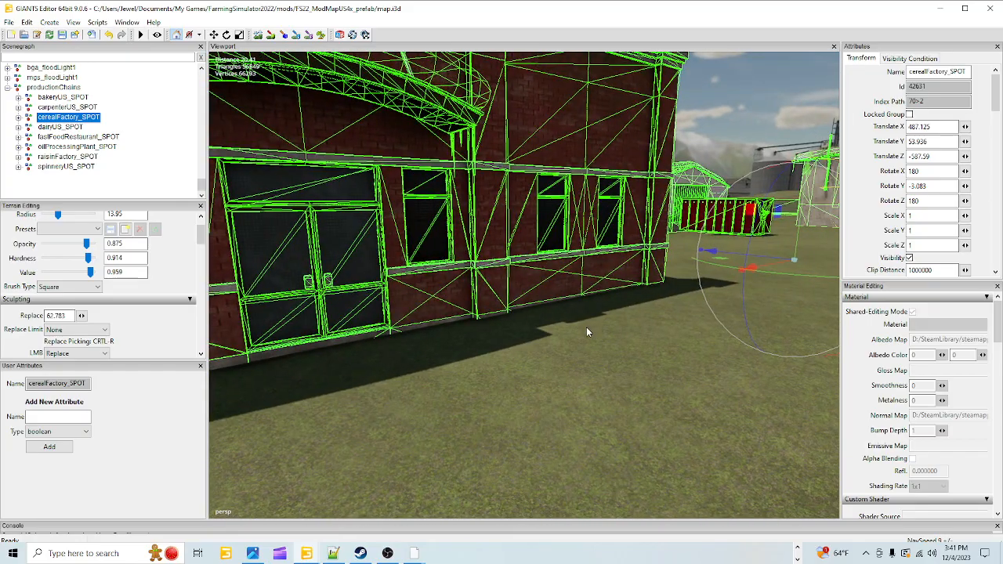
{"action": "left_click_drag", "start_coordinate": [378, 357], "coordinate": [541, 278], "text": "alt"}
{"action": "left_click", "coordinate": [257, 34]}
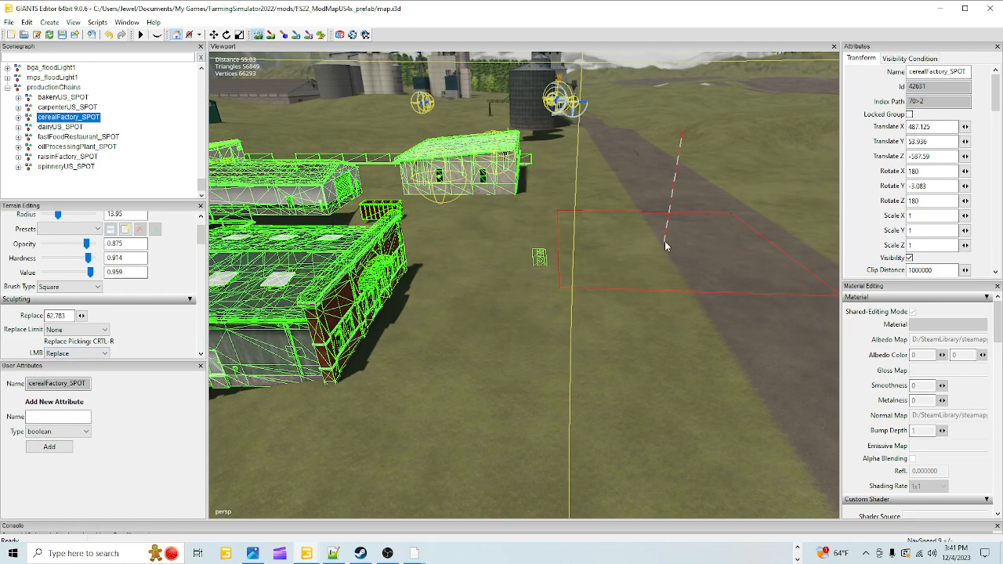
{"action": "key", "text": "ctrl+r"}
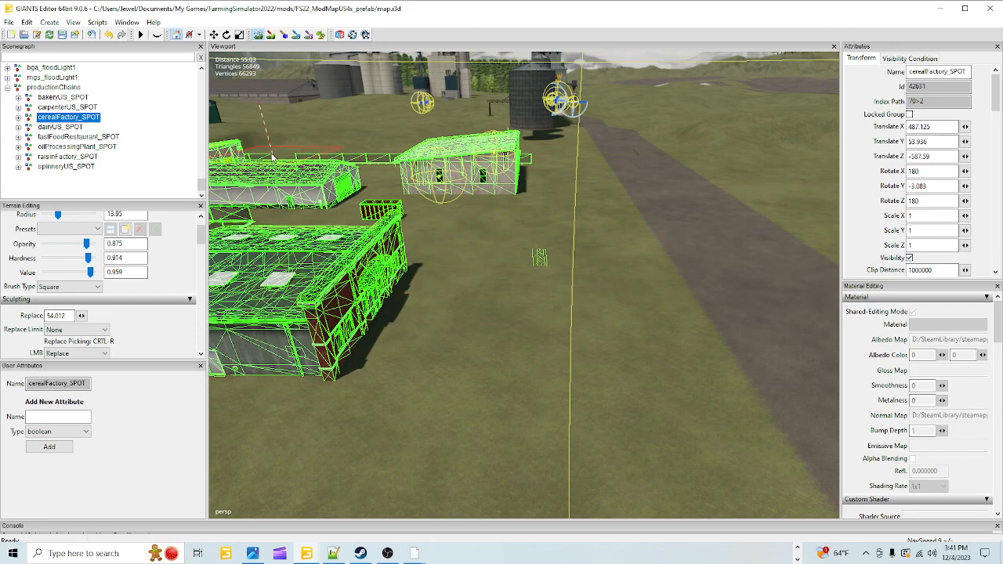
{"action": "left_click", "coordinate": [256, 33]}
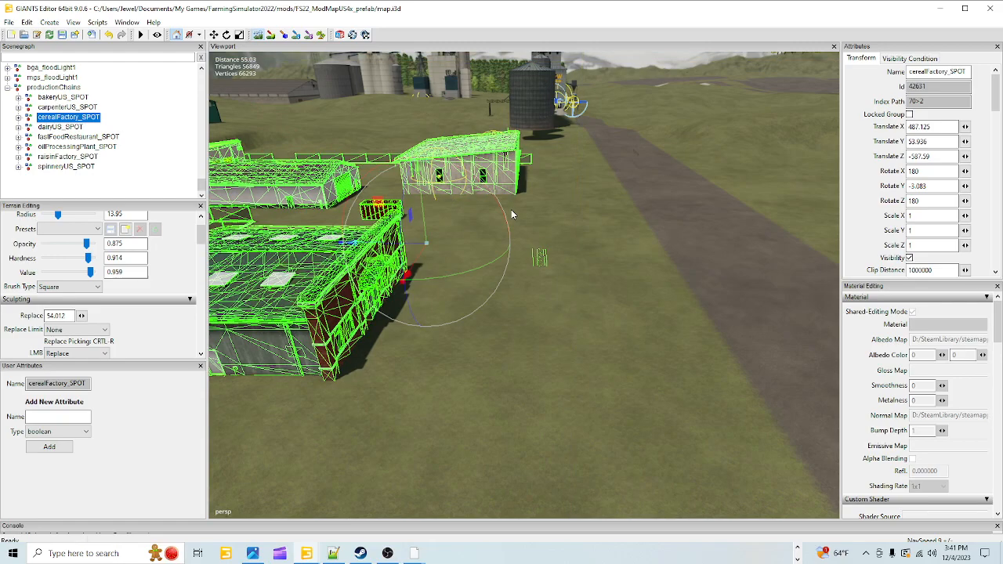
Step: Flatten the terrain around the cereal factory and its fence with Replace at 54.012, and blend the edges with the Smooth brush
{"action": "right_click_drag", "start_coordinate": [511, 210], "coordinate": [586, 195]}
{"action": "right_click_drag", "start_coordinate": [653, 161], "coordinate": [417, 422], "text": "alt"}
{"action": "left_click_drag", "start_coordinate": [417, 422], "coordinate": [407, 277], "text": "alt"}
{"action": "left_click", "coordinate": [257, 34]}
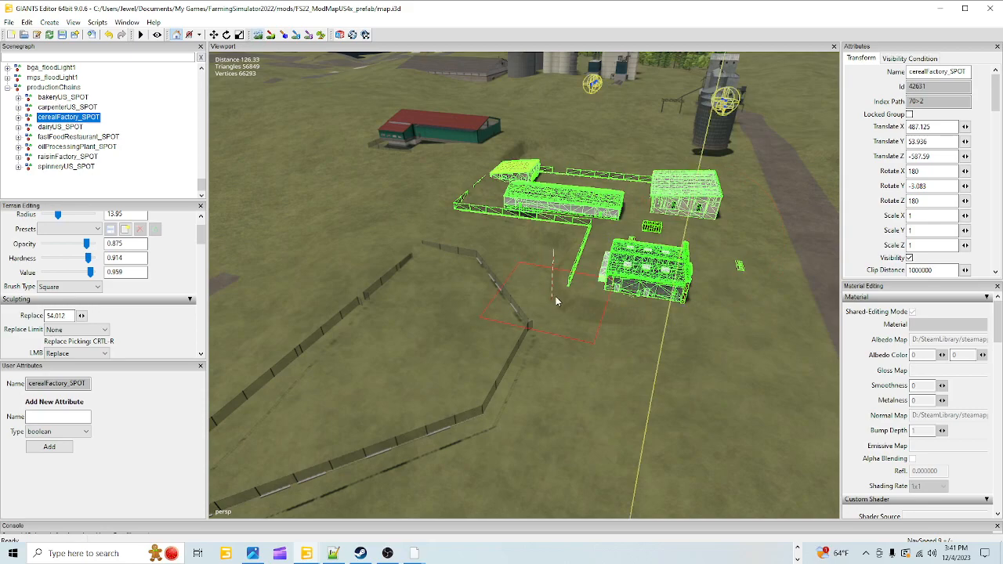
{"action": "mouse_move", "coordinate": [640, 276]}
{"action": "left_mouse_down"}
{"action": "mouse_move", "coordinate": [638, 298]}
{"action": "mouse_move", "coordinate": [569, 292]}
{"action": "mouse_move", "coordinate": [574, 250]}
{"action": "mouse_move", "coordinate": [535, 263]}
{"action": "mouse_move", "coordinate": [464, 229]}
{"action": "mouse_move", "coordinate": [469, 187]}
{"action": "mouse_move", "coordinate": [502, 161]}
{"action": "mouse_move", "coordinate": [527, 163]}
{"action": "mouse_move", "coordinate": [507, 161]}
{"action": "mouse_move", "coordinate": [481, 193]}
{"action": "left_mouse_up"}
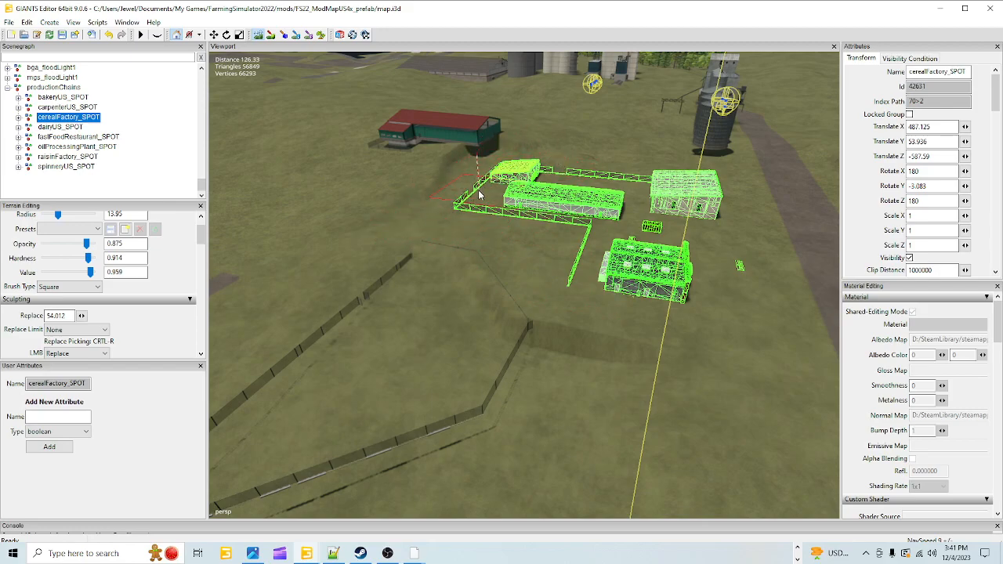
{"action": "left_click_drag", "start_coordinate": [541, 160], "coordinate": [444, 184]}
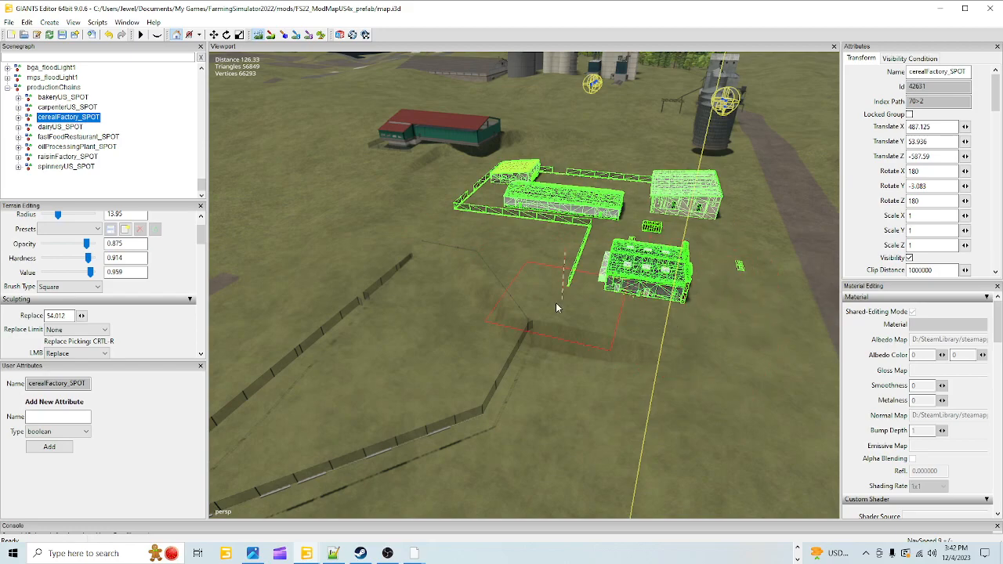
{"action": "left_click", "coordinate": [75, 354]}
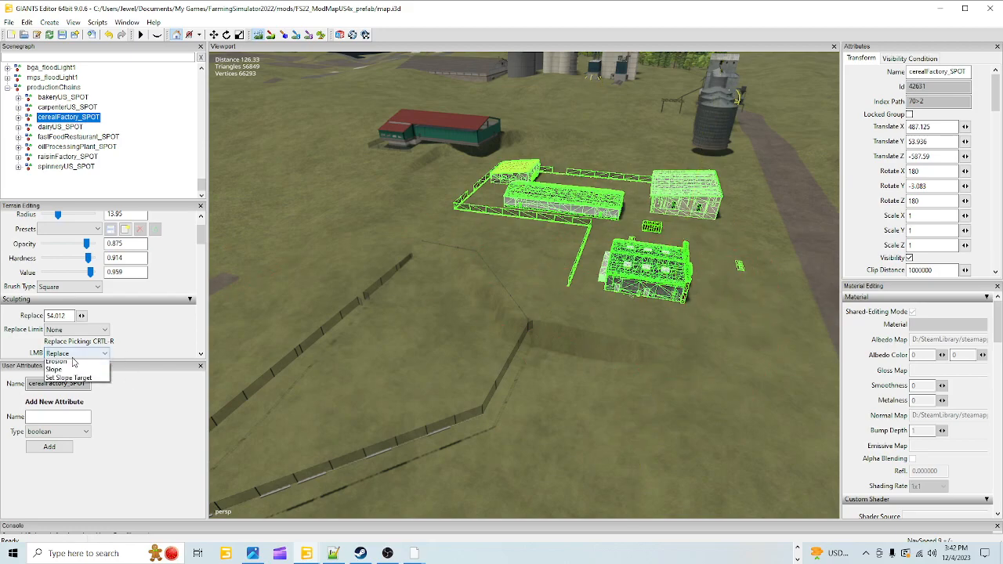
{"action": "left_click", "coordinate": [73, 378]}
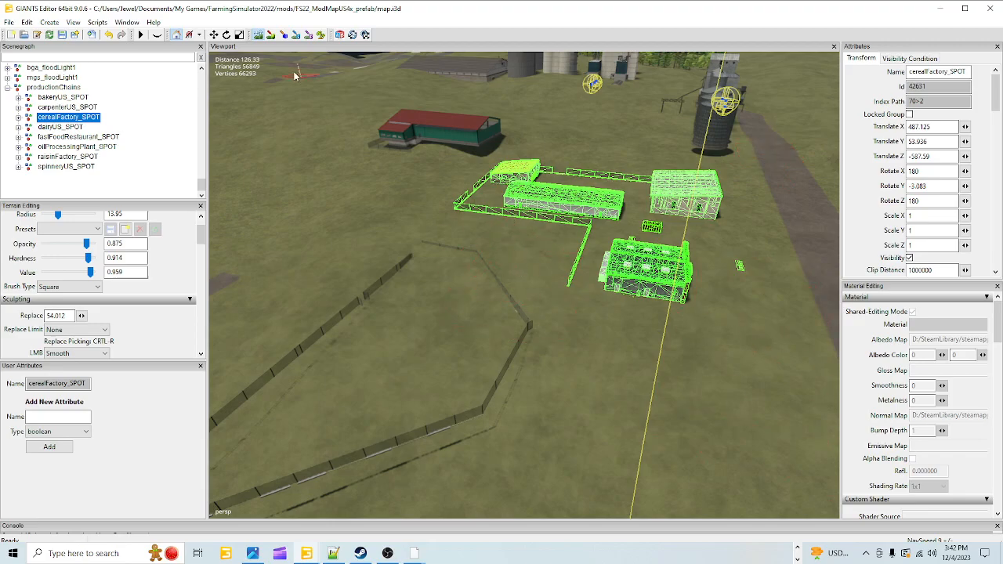
Step: Raise the cereal factory slightly to a Translate Y of about 54.02
{"action": "left_click_drag", "start_coordinate": [461, 321], "coordinate": [536, 209], "text": "alt"}
{"action": "scroll", "coordinate": [630, 196], "scroll_direction": "up", "scroll_amount": 3}
{"action": "scroll", "coordinate": [590, 152], "scroll_direction": "up", "scroll_amount": 3}
{"action": "scroll", "coordinate": [564, 176], "scroll_direction": "up", "scroll_amount": 3}
{"action": "scroll", "coordinate": [541, 207], "scroll_direction": "up", "scroll_amount": 2}
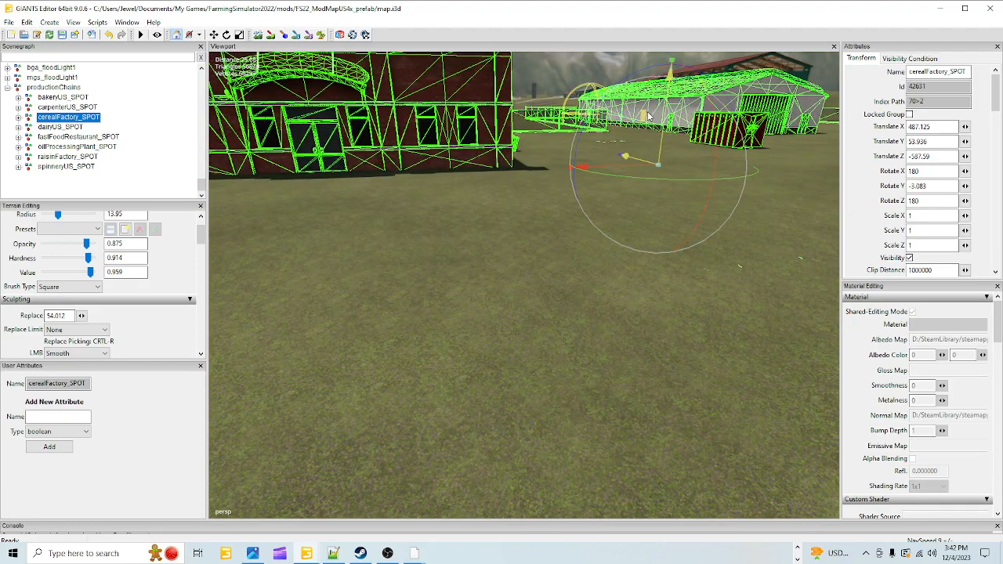
{"action": "left_click_drag", "start_coordinate": [666, 132], "coordinate": [666, 128]}
Step: Check the trash bins and walls against the ground, and lower the cereal factory to a Translate Y of 53.999
{"action": "left_click_drag", "start_coordinate": [638, 168], "coordinate": [648, 229], "text": "alt"}
{"action": "scroll", "coordinate": [631, 116], "scroll_direction": "up", "scroll_amount": 5}
{"action": "scroll", "coordinate": [612, 155], "scroll_direction": "up", "scroll_amount": 3}
{"action": "scroll", "coordinate": [470, 226], "scroll_direction": "up", "scroll_amount": 3}
{"action": "scroll", "coordinate": [469, 228], "scroll_direction": "down", "scroll_amount": 2}
{"action": "scroll", "coordinate": [470, 201], "scroll_direction": "up", "scroll_amount": 3}
{"action": "scroll", "coordinate": [480, 201], "scroll_direction": "up", "scroll_amount": 3}
{"action": "scroll", "coordinate": [482, 202], "scroll_direction": "down", "scroll_amount": 1}
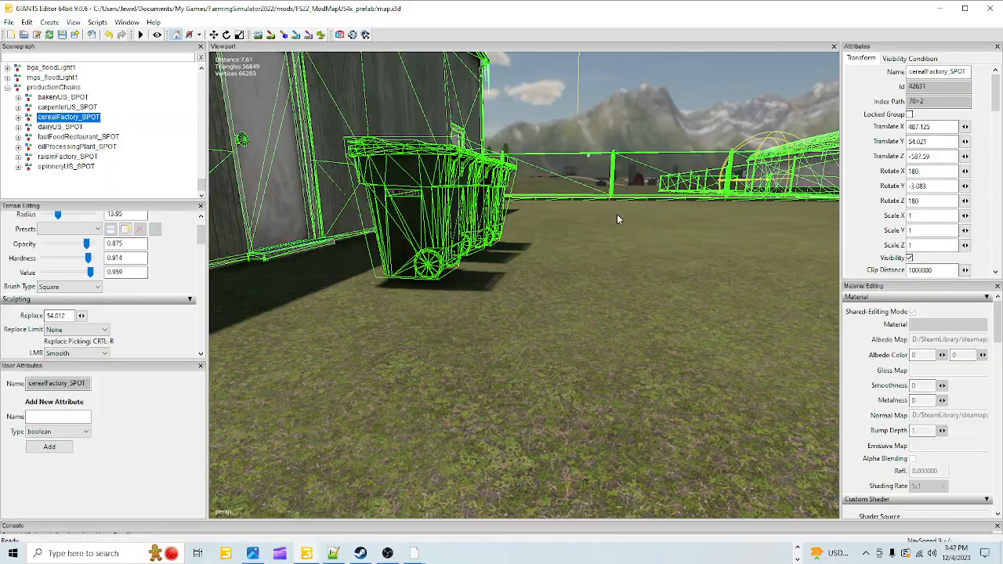
{"action": "scroll", "coordinate": [596, 235], "scroll_direction": "down", "scroll_amount": 3}
{"action": "left_click_drag", "start_coordinate": [591, 248], "coordinate": [520, 220], "text": "alt"}
{"action": "scroll", "coordinate": [620, 266], "scroll_direction": "down", "scroll_amount": 2}
{"action": "scroll", "coordinate": [681, 217], "scroll_direction": "up", "scroll_amount": 3}
{"action": "scroll", "coordinate": [520, 221], "scroll_direction": "down", "scroll_amount": 2}
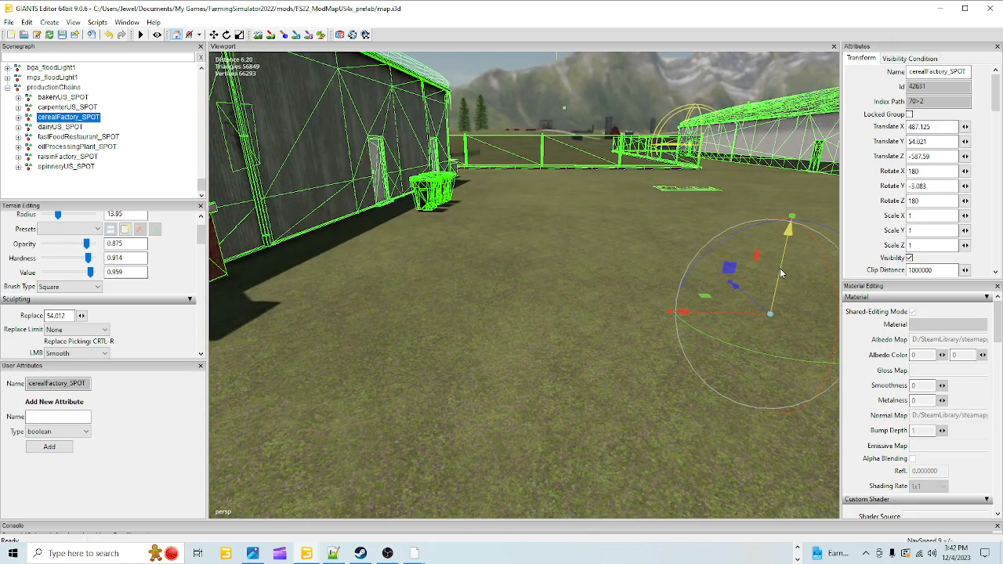
{"action": "left_click_drag", "start_coordinate": [780, 268], "coordinate": [780, 269]}
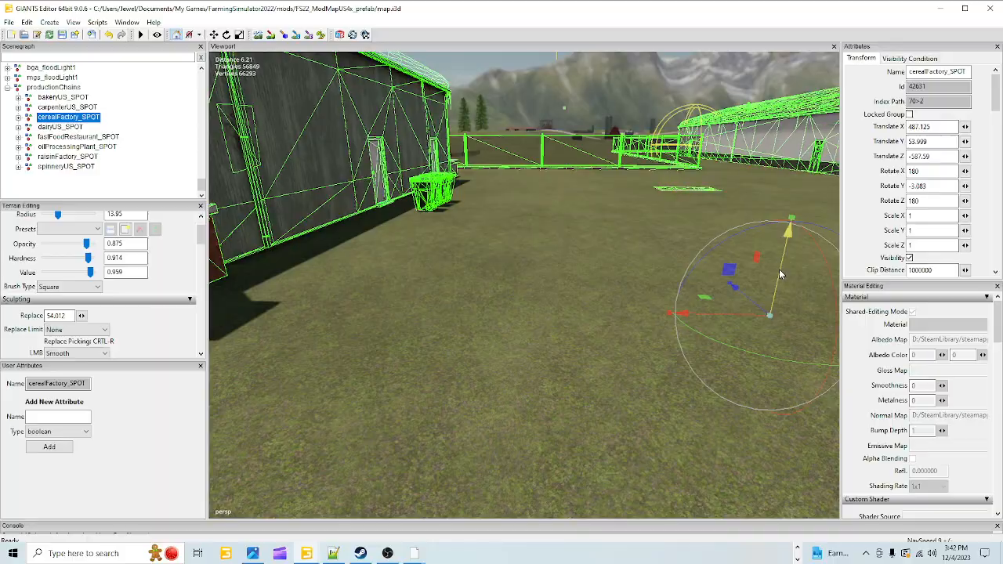
Step: Inspect how the factory's trash bins, walls and surrounding fence sit on the levelled ground
{"action": "scroll", "coordinate": [549, 302], "scroll_direction": "down", "scroll_amount": 6}
{"action": "left_click_drag", "start_coordinate": [547, 302], "coordinate": [508, 192], "text": "alt"}
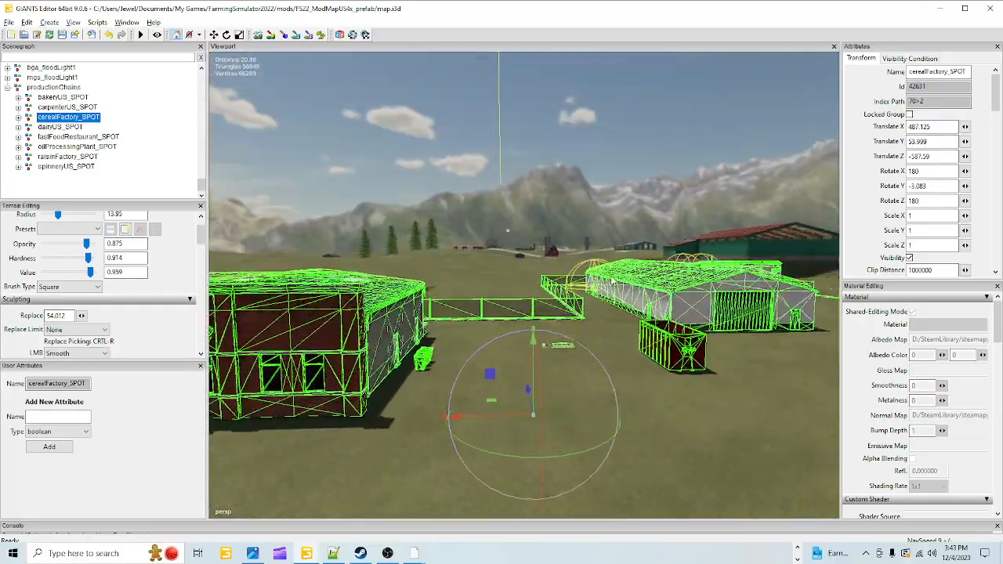
{"action": "scroll", "coordinate": [613, 281], "scroll_direction": "up", "scroll_amount": 4}
{"action": "scroll", "coordinate": [502, 272], "scroll_direction": "up", "scroll_amount": 3}
{"action": "scroll", "coordinate": [503, 272], "scroll_direction": "down", "scroll_amount": 3}
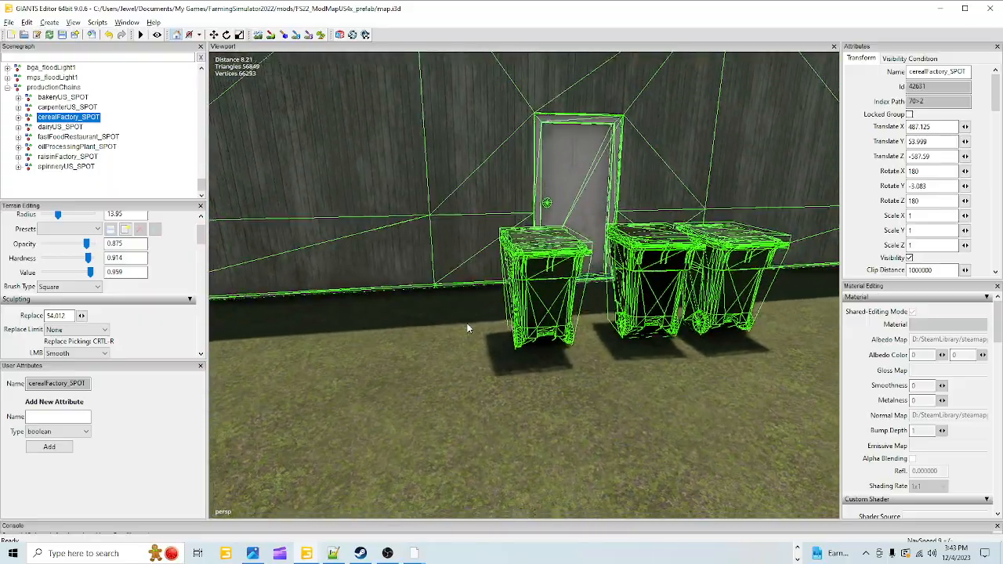
{"action": "scroll", "coordinate": [465, 331], "scroll_direction": "up", "scroll_amount": 4}
{"action": "left_click_drag", "start_coordinate": [464, 331], "coordinate": [705, 322], "text": "alt"}
{"action": "scroll", "coordinate": [623, 326], "scroll_direction": "down", "scroll_amount": 4}
{"action": "scroll", "coordinate": [615, 306], "scroll_direction": "up", "scroll_amount": 3}
{"action": "scroll", "coordinate": [677, 319], "scroll_direction": "down", "scroll_amount": 5}
{"action": "scroll", "coordinate": [519, 317], "scroll_direction": "up", "scroll_amount": 4}
{"action": "mouse_move", "coordinate": [519, 317]}
{"action": "left_mouse_down", "text": "alt"}
{"action": "mouse_move", "coordinate": [568, 207]}
{"action": "mouse_move", "coordinate": [571, 171]}
{"action": "mouse_move", "coordinate": [507, 270]}
{"action": "mouse_move", "coordinate": [486, 276]}
{"action": "mouse_move", "coordinate": [638, 300]}
{"action": "mouse_move", "coordinate": [629, 269]}
{"action": "mouse_move", "coordinate": [530, 352]}
{"action": "mouse_move", "coordinate": [601, 299]}
{"action": "mouse_move", "coordinate": [511, 307]}
{"action": "left_mouse_up", "text": "alt"}
{"action": "scroll", "coordinate": [566, 177], "scroll_direction": "down", "scroll_amount": 5}
{"action": "scroll", "coordinate": [638, 299], "scroll_direction": "up", "scroll_amount": 3}
{"action": "scroll", "coordinate": [526, 374], "scroll_direction": "up", "scroll_amount": 5}
{"action": "left_click_drag", "start_coordinate": [576, 255], "coordinate": [500, 317], "text": "alt"}
{"action": "scroll", "coordinate": [568, 286], "scroll_direction": "up", "scroll_amount": 4}
{"action": "scroll", "coordinate": [526, 303], "scroll_direction": "up", "scroll_amount": 4}
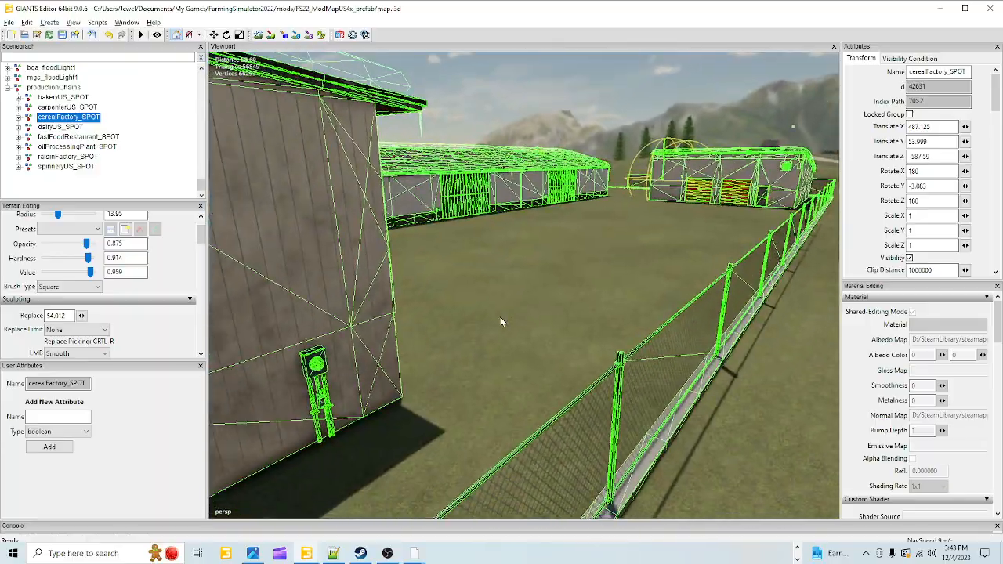
Step: Examine the base of the small building with the orange garage doors for gaps against the terrain
{"action": "scroll", "coordinate": [509, 301], "scroll_direction": "up", "scroll_amount": 6}
{"action": "left_click_drag", "start_coordinate": [525, 264], "coordinate": [526, 246], "text": "alt"}
{"action": "scroll", "coordinate": [528, 250], "scroll_direction": "up", "scroll_amount": 3}
{"action": "scroll", "coordinate": [549, 284], "scroll_direction": "up", "scroll_amount": 2}
{"action": "left_click_drag", "start_coordinate": [549, 285], "coordinate": [566, 337], "text": "alt"}
{"action": "left_click_drag", "start_coordinate": [572, 296], "coordinate": [796, 304], "text": "alt"}
{"action": "scroll", "coordinate": [555, 319], "scroll_direction": "up", "scroll_amount": 4}
{"action": "scroll", "coordinate": [614, 272], "scroll_direction": "up", "scroll_amount": 2}
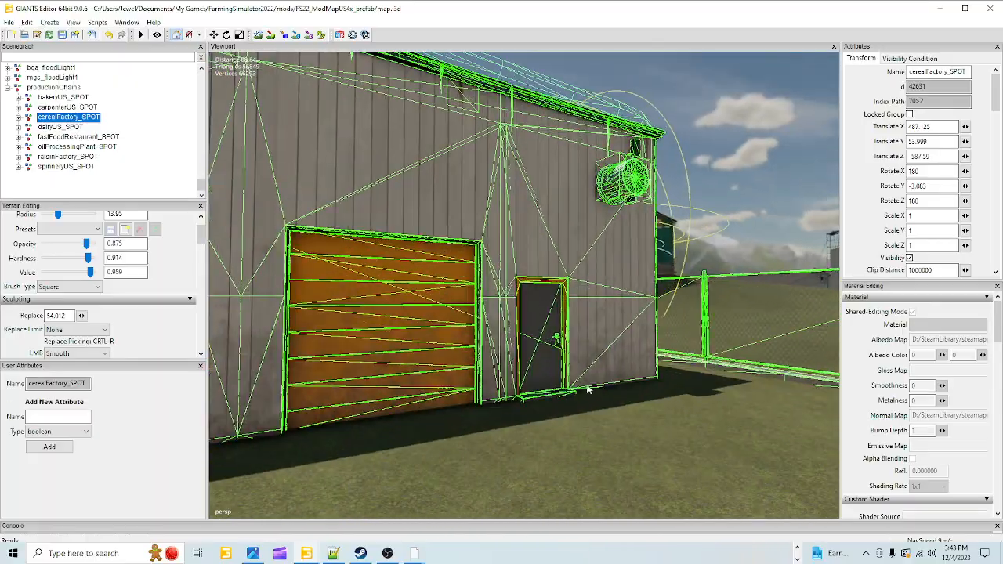
{"action": "left_click_drag", "start_coordinate": [480, 367], "coordinate": [436, 394], "text": "alt"}
{"action": "scroll", "coordinate": [468, 370], "scroll_direction": "up", "scroll_amount": 5}
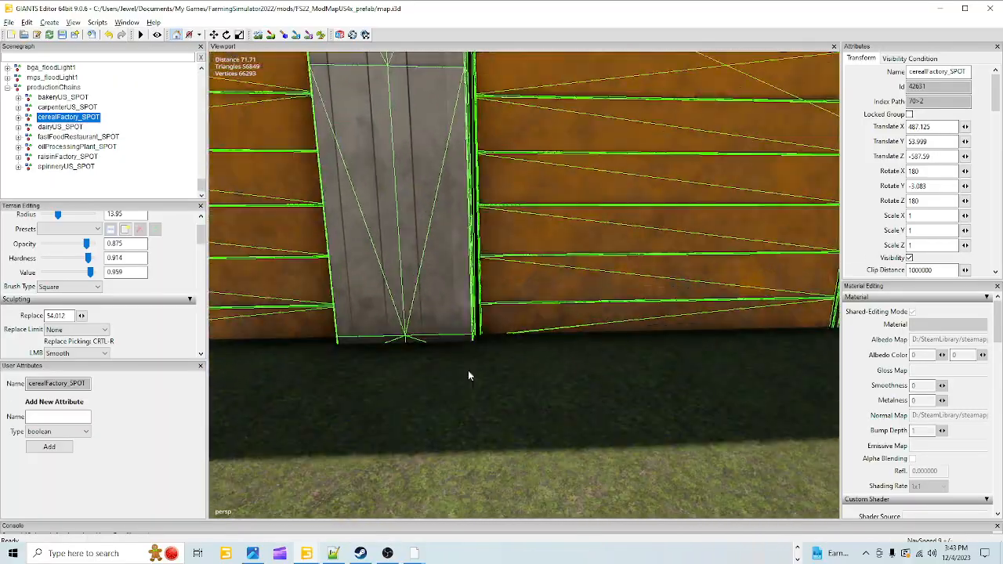
{"action": "left_click_drag", "start_coordinate": [537, 375], "coordinate": [637, 320], "text": "alt"}
{"action": "scroll", "coordinate": [600, 375], "scroll_direction": "up", "scroll_amount": 5}
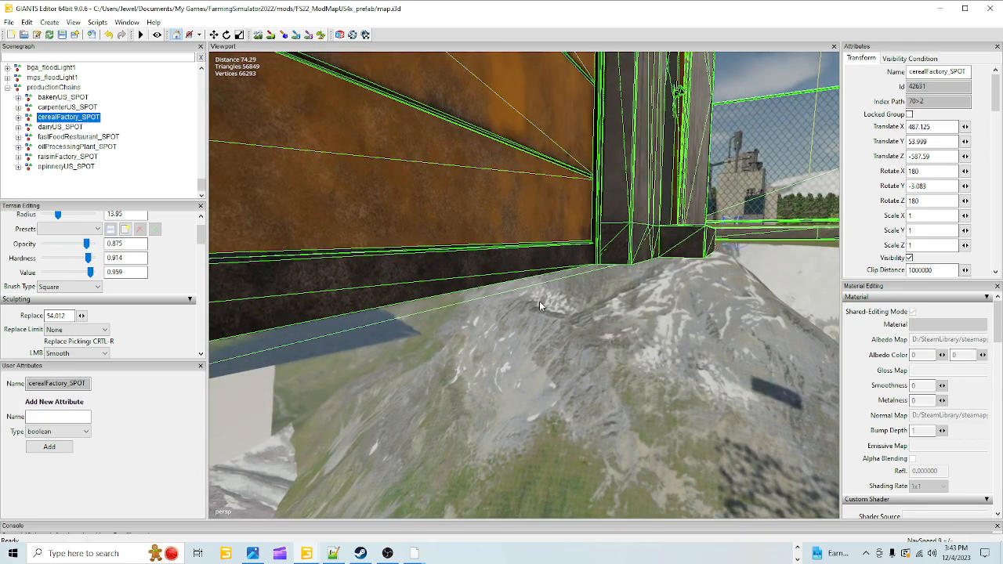
{"action": "scroll", "coordinate": [522, 310], "scroll_direction": "up", "scroll_amount": 1}
{"action": "scroll", "coordinate": [526, 290], "scroll_direction": "up", "scroll_amount": 3}
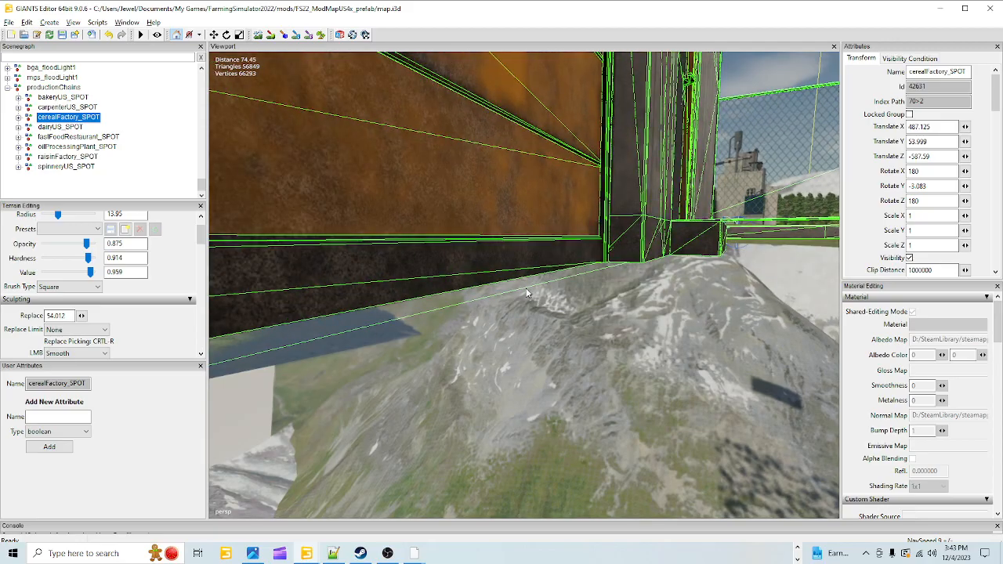
{"action": "scroll", "coordinate": [526, 291], "scroll_direction": "down", "scroll_amount": 2}
{"action": "scroll", "coordinate": [523, 295], "scroll_direction": "up", "scroll_amount": 3}
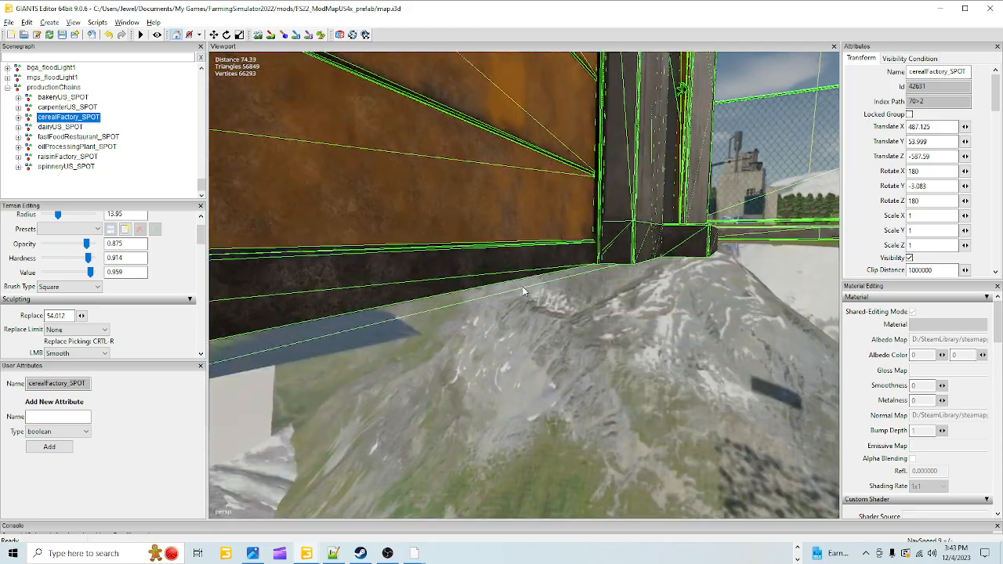
Step: Examine the whole cereal factory compound, from the building bases and roofs to the fence and the ground plates out front
{"action": "scroll", "coordinate": [495, 329], "scroll_direction": "down", "scroll_amount": 5}
{"action": "left_click_drag", "start_coordinate": [493, 329], "coordinate": [481, 323], "text": "alt"}
{"action": "middle_click_drag", "start_coordinate": [480, 323], "coordinate": [403, 395], "text": "alt"}
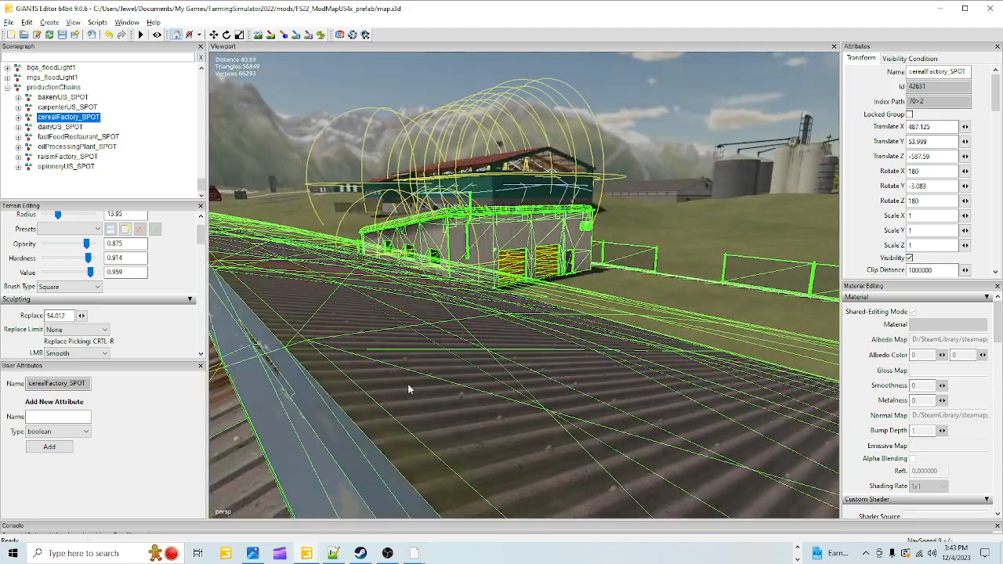
{"action": "middle_click_drag", "start_coordinate": [586, 264], "coordinate": [239, 450], "text": "alt"}
{"action": "left_click_drag", "start_coordinate": [369, 404], "coordinate": [626, 401], "text": "alt"}
{"action": "middle_click_drag", "start_coordinate": [600, 239], "coordinate": [478, 335], "text": "alt"}
{"action": "left_click_drag", "start_coordinate": [478, 336], "coordinate": [291, 368], "text": "alt"}
{"action": "scroll", "coordinate": [363, 398], "scroll_direction": "down", "scroll_amount": 3}
{"action": "left_click_drag", "start_coordinate": [363, 399], "coordinate": [387, 259], "text": "alt"}
{"action": "scroll", "coordinate": [443, 305], "scroll_direction": "up", "scroll_amount": 3}
{"action": "scroll", "coordinate": [387, 259], "scroll_direction": "down", "scroll_amount": 3}
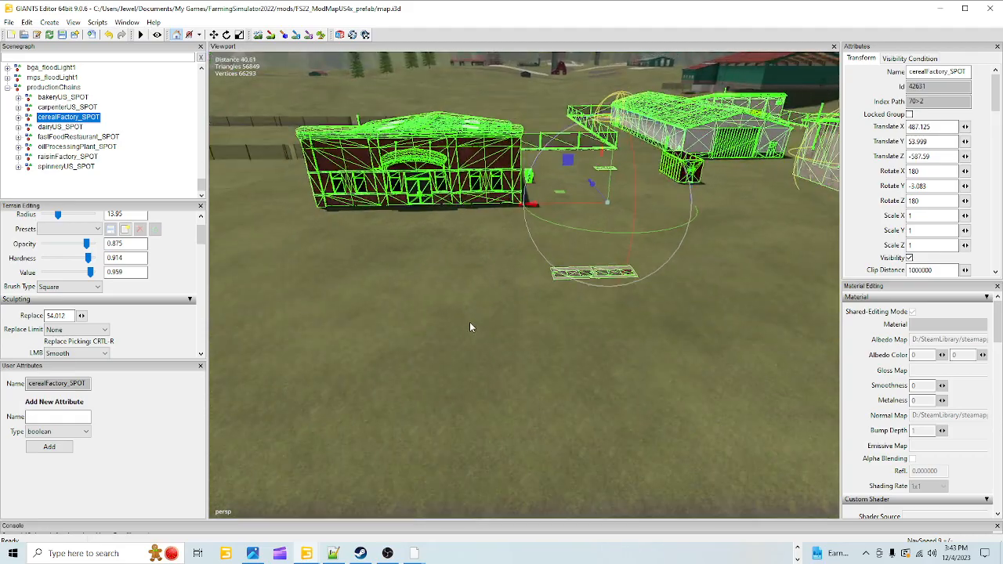
{"action": "left_click_drag", "start_coordinate": [442, 369], "coordinate": [560, 346], "text": "alt"}
{"action": "scroll", "coordinate": [547, 309], "scroll_direction": "up", "scroll_amount": 3}
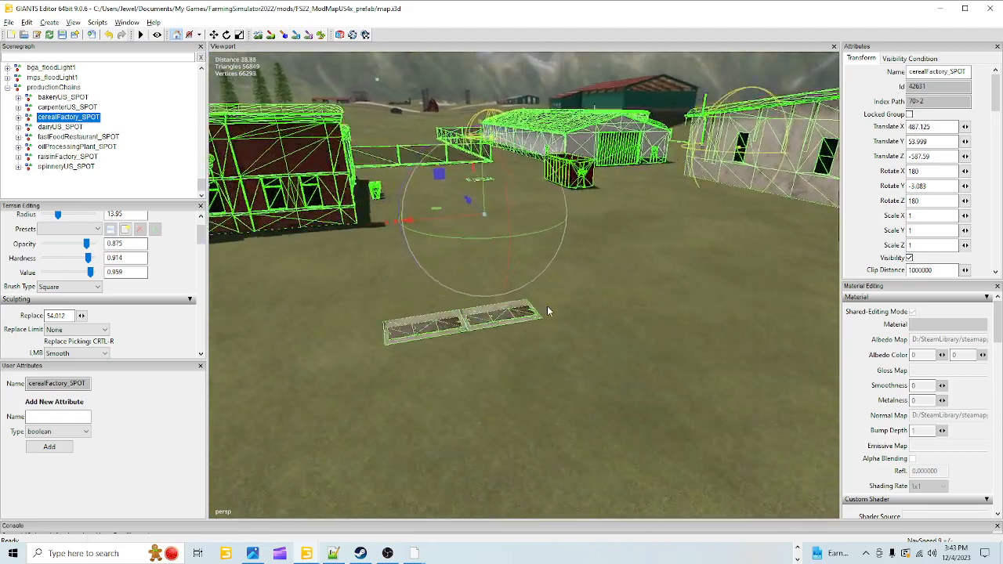
{"action": "scroll", "coordinate": [582, 262], "scroll_direction": "up", "scroll_amount": 3}
{"action": "scroll", "coordinate": [587, 270], "scroll_direction": "down", "scroll_amount": 5}
{"action": "scroll", "coordinate": [560, 346], "scroll_direction": "down", "scroll_amount": 5}
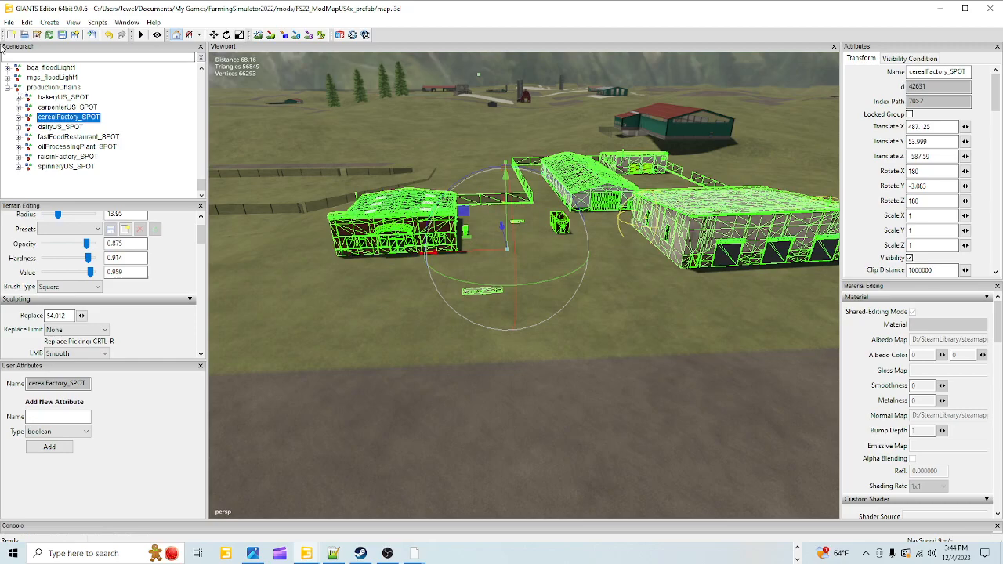
Step: Start a file import and browse to Farming Simulator 22's data/placeables folder inside SteamLibrary on New Volume (D:)
{"action": "left_click", "coordinate": [9, 24]}
{"action": "left_click", "coordinate": [68, 142]}
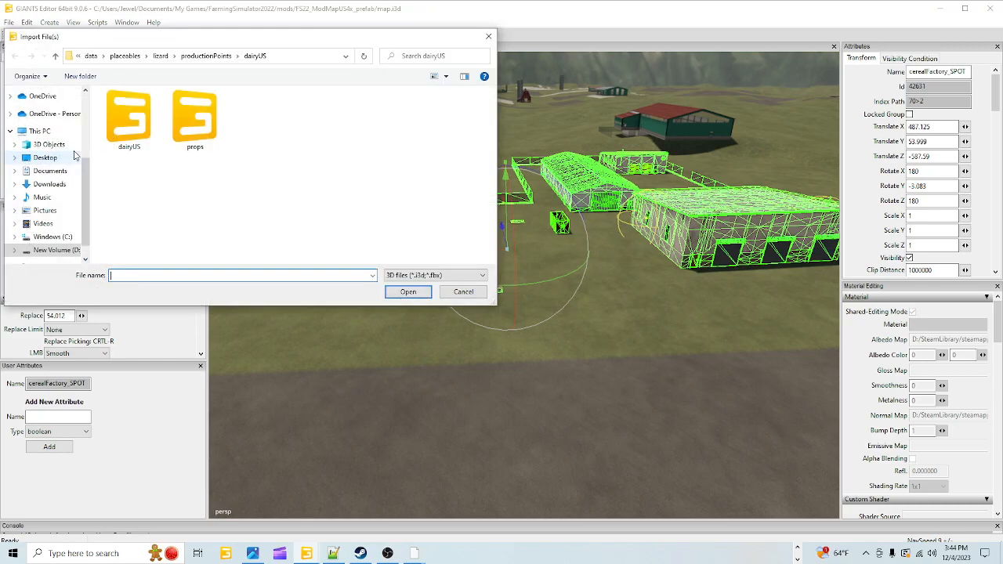
{"action": "left_click", "coordinate": [56, 250]}
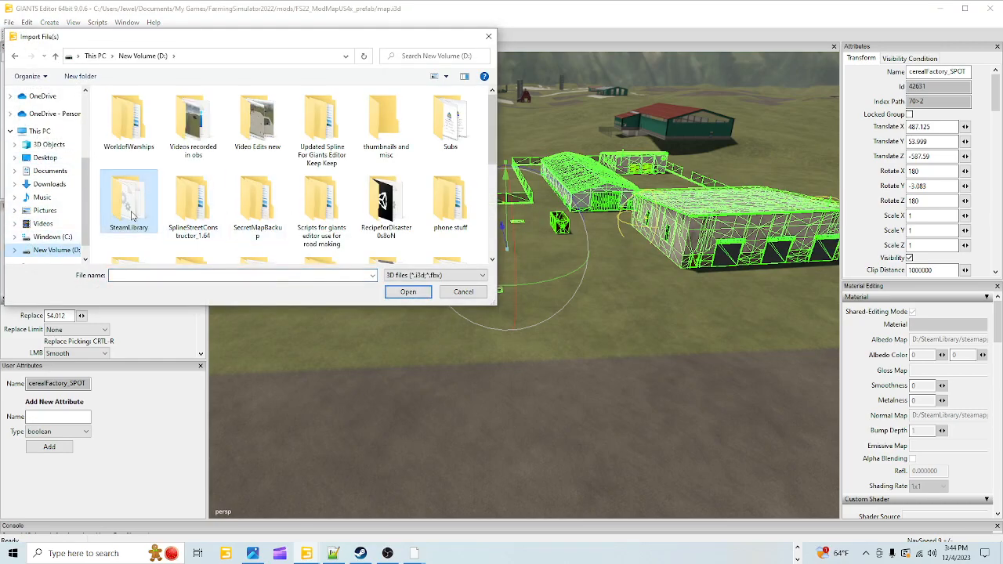
{"action": "double_click", "coordinate": [130, 205]}
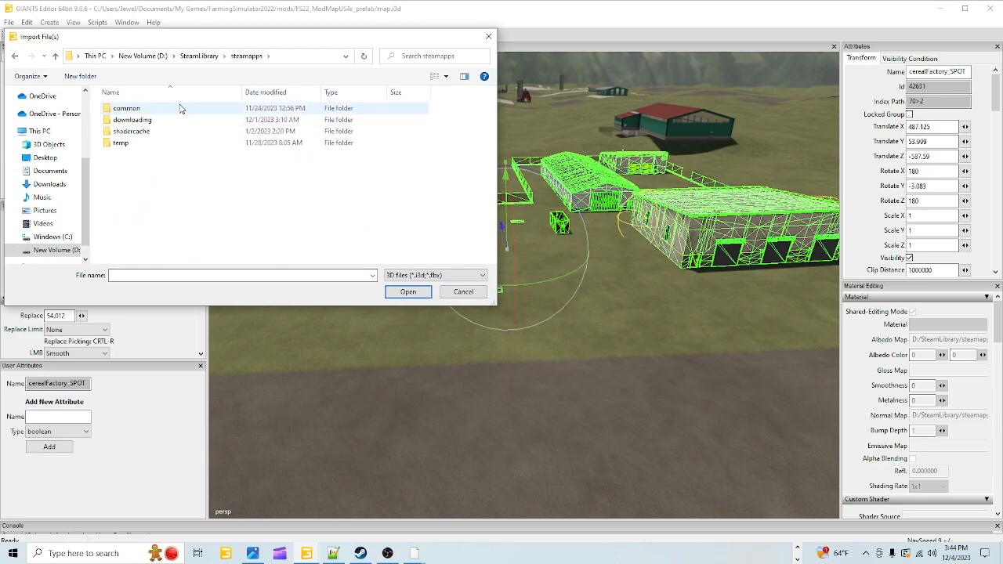
{"action": "double_click", "coordinate": [174, 108]}
{"action": "double_click", "coordinate": [162, 190]}
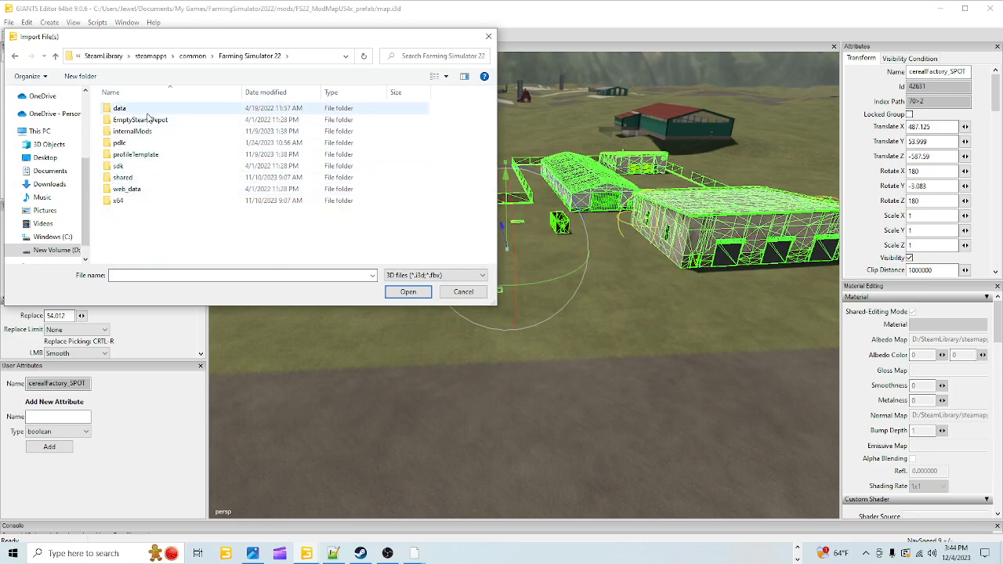
{"action": "double_click", "coordinate": [119, 109]}
{"action": "double_click", "coordinate": [134, 198]}
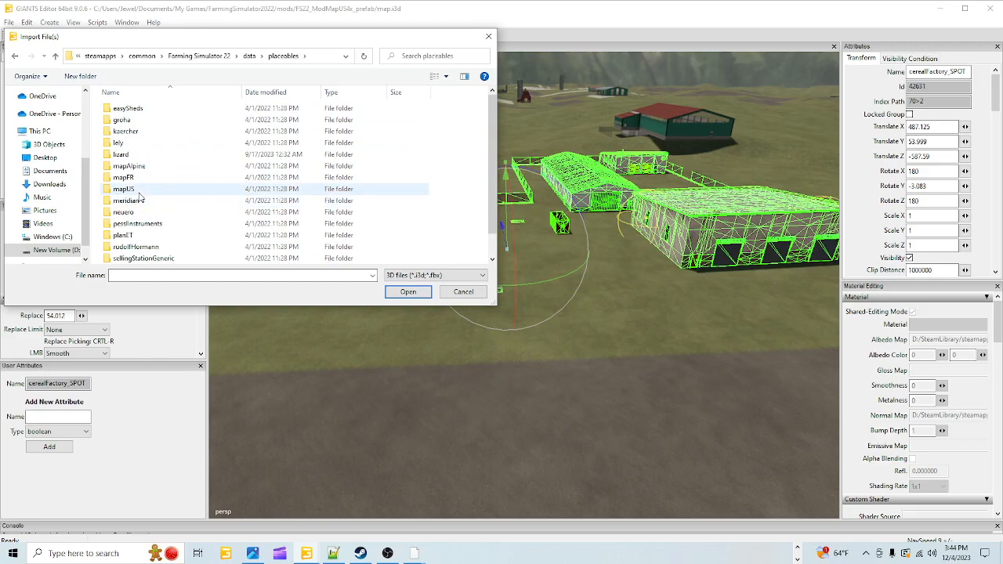
Step: Import the cerealFactory i3d file from the lizard/productionPoints/cerealFactory folder
{"action": "double_click", "coordinate": [139, 192]}
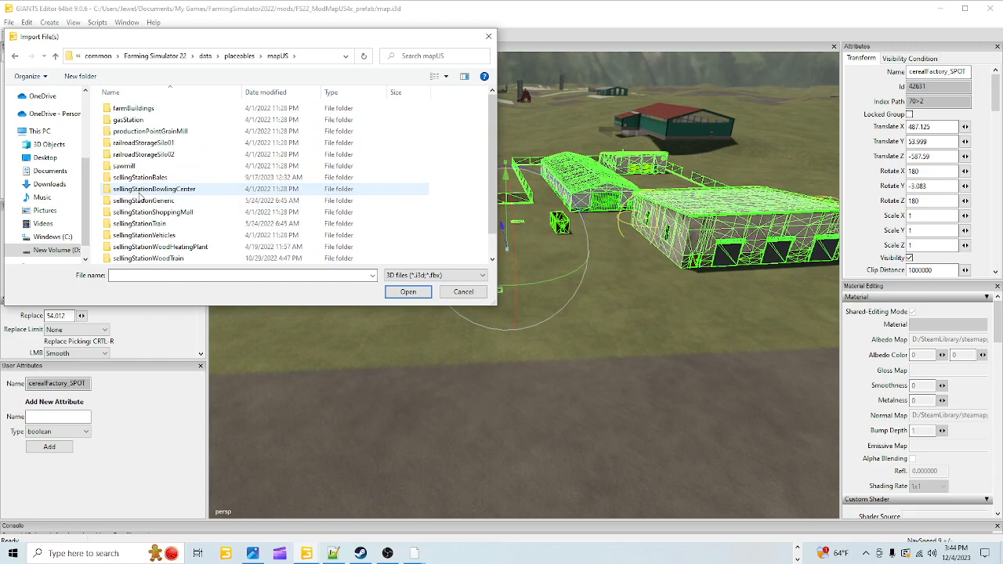
{"action": "left_click", "coordinate": [239, 55]}
{"action": "double_click", "coordinate": [196, 162]}
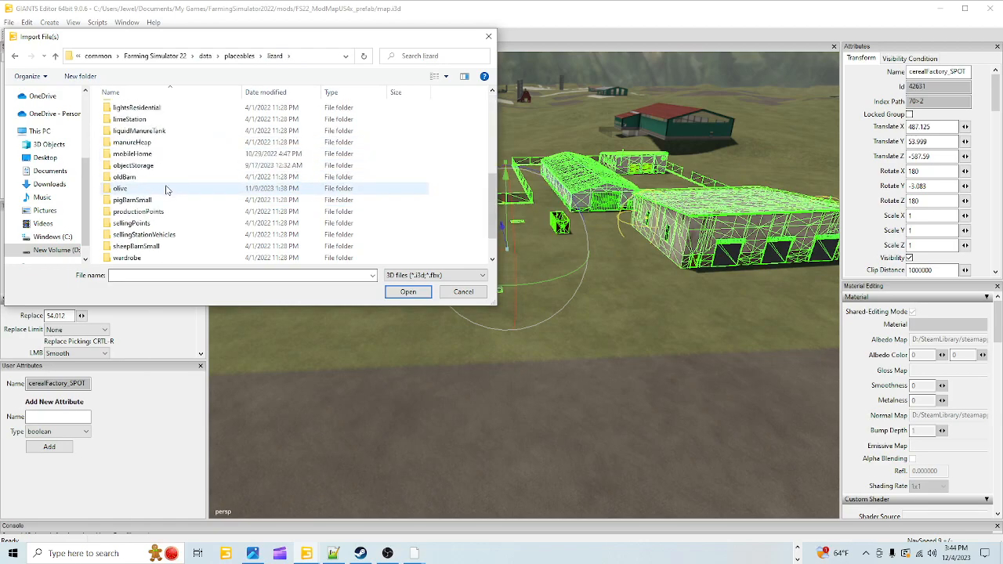
{"action": "double_click", "coordinate": [139, 211]}
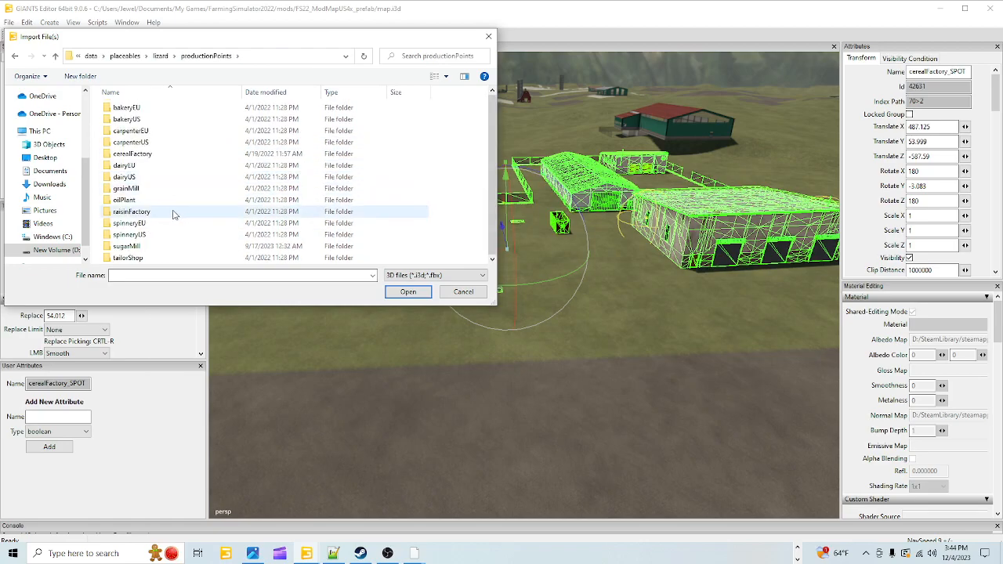
{"action": "double_click", "coordinate": [132, 154]}
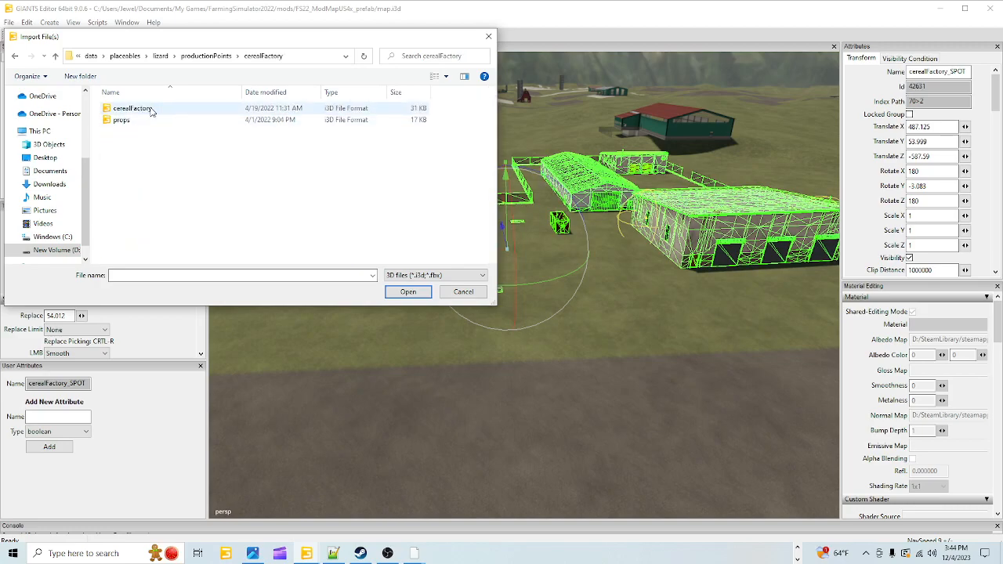
{"action": "left_click", "coordinate": [394, 290]}
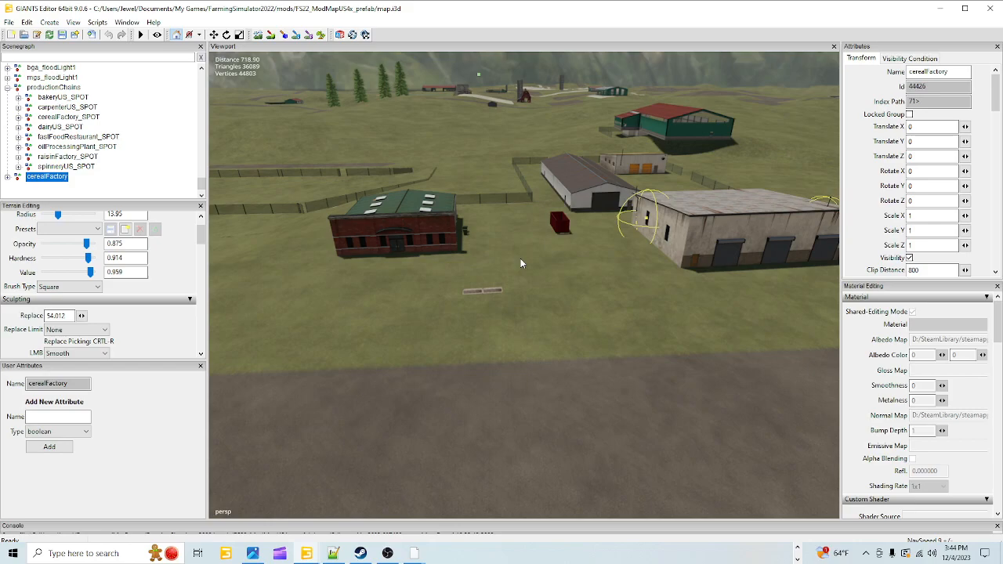
Step: Place the imported cerealFactory between the brick building and the road with Interactive Placement, at about X 491.2, Y 54, Z -581.318
{"action": "key", "text": "ctrl+b"}
{"action": "key", "text": "ctrl+b"}
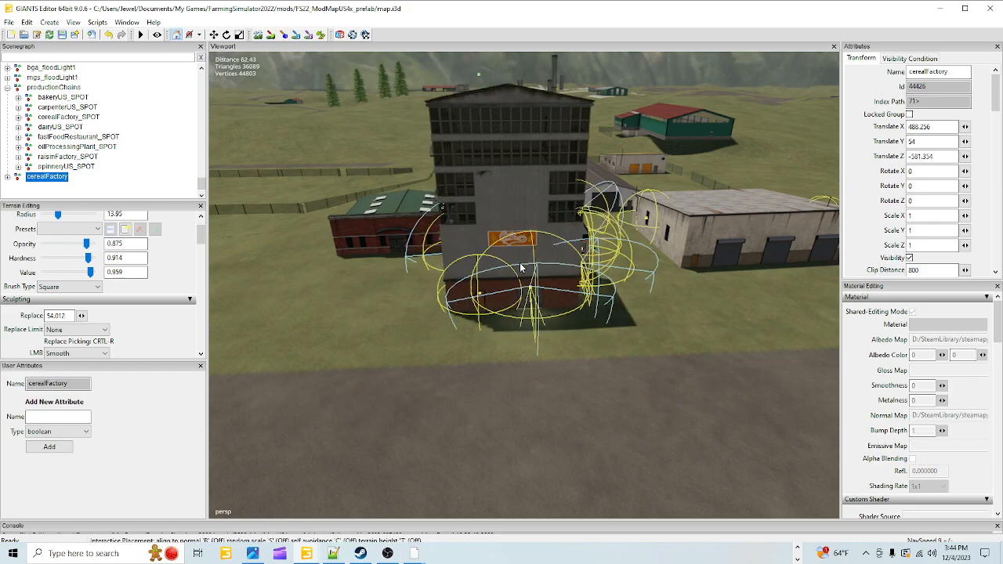
{"action": "left_click_drag", "start_coordinate": [558, 265], "coordinate": [471, 348]}
Step: Inspect the newly placed factory from several sides relative to the brick building, the neighbouring warehouse and the road
{"action": "right_click_drag", "start_coordinate": [440, 354], "coordinate": [691, 147], "text": "alt"}
{"action": "left_click_drag", "start_coordinate": [691, 148], "coordinate": [723, 227], "text": "alt"}
{"action": "right_click_drag", "start_coordinate": [723, 227], "coordinate": [500, 351], "text": "alt"}
{"action": "left_click_drag", "start_coordinate": [499, 351], "coordinate": [427, 367], "text": "alt"}
{"action": "right_click_drag", "start_coordinate": [428, 366], "coordinate": [506, 251], "text": "alt"}
{"action": "left_click_drag", "start_coordinate": [506, 250], "coordinate": [723, 240], "text": "alt"}
{"action": "right_click_drag", "start_coordinate": [724, 240], "coordinate": [647, 224], "text": "alt"}
{"action": "left_click_drag", "start_coordinate": [648, 224], "coordinate": [554, 318], "text": "alt"}
{"action": "right_click_drag", "start_coordinate": [555, 318], "coordinate": [674, 245], "text": "alt"}
{"action": "left_click_drag", "start_coordinate": [674, 245], "coordinate": [651, 204], "text": "alt"}
{"action": "right_click_drag", "start_coordinate": [650, 204], "coordinate": [497, 334], "text": "alt"}
{"action": "left_click_drag", "start_coordinate": [665, 292], "coordinate": [504, 296], "text": "alt"}
{"action": "right_click_drag", "start_coordinate": [504, 295], "coordinate": [650, 340], "text": "alt"}
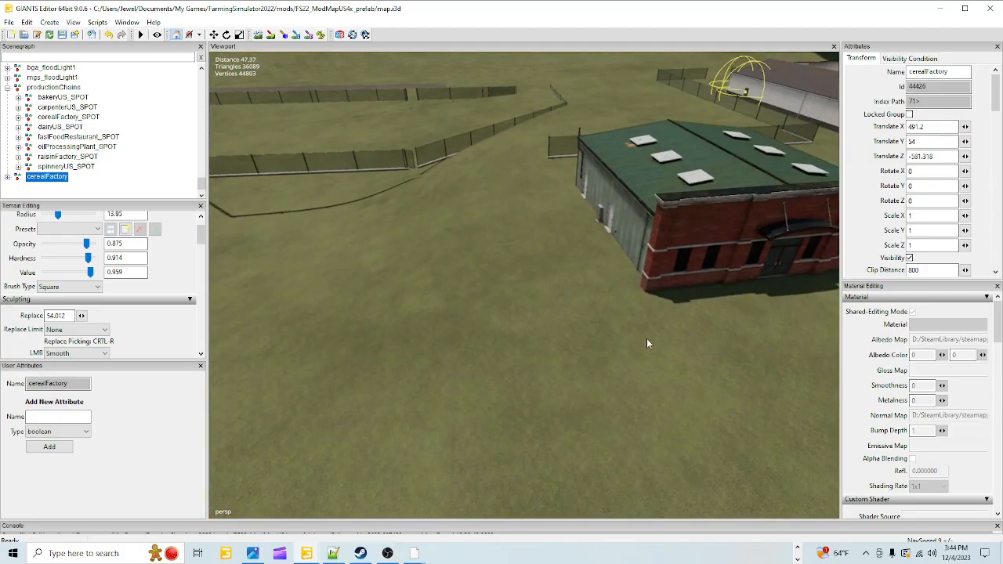
{"action": "left_click_drag", "start_coordinate": [650, 344], "coordinate": [718, 322], "text": "alt"}
{"action": "right_click_drag", "start_coordinate": [549, 333], "coordinate": [651, 267], "text": "alt"}
{"action": "left_click_drag", "start_coordinate": [651, 266], "coordinate": [387, 307], "text": "alt"}
{"action": "right_click_drag", "start_coordinate": [721, 114], "coordinate": [536, 286], "text": "alt"}
{"action": "left_click_drag", "start_coordinate": [536, 286], "coordinate": [591, 330], "text": "alt"}
{"action": "right_click_drag", "start_coordinate": [591, 330], "coordinate": [480, 467], "text": "alt"}
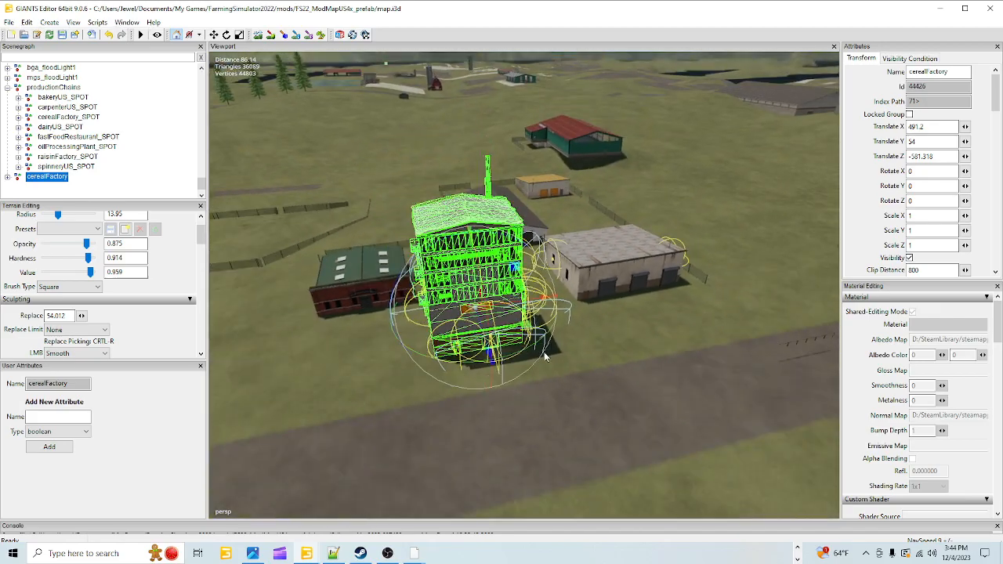
{"action": "left_click_drag", "start_coordinate": [547, 355], "coordinate": [351, 375], "text": "alt"}
Step: Switch to the image viewer with the fsScreen game screenshots and move forward to fsScreen_2023_12_04_01_29_26.png
{"action": "mouse_move", "coordinate": [248, 555]}
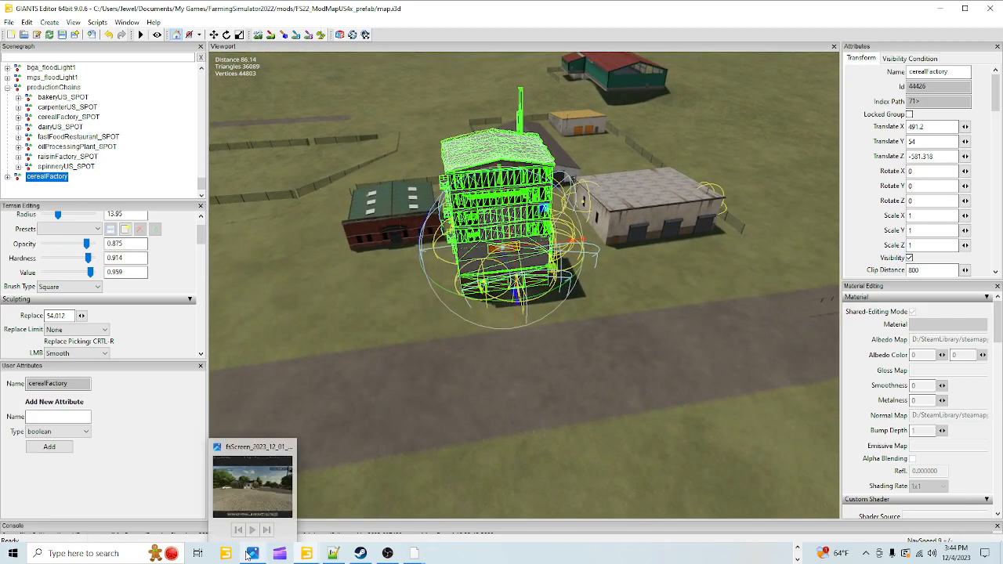
{"action": "left_click", "coordinate": [238, 504]}
{"action": "left_click", "coordinate": [788, 292]}
{"action": "left_click", "coordinate": [788, 291]}
{"action": "left_click", "coordinate": [787, 292]}
{"action": "left_click", "coordinate": [788, 291]}
{"action": "left_click", "coordinate": [787, 292]}
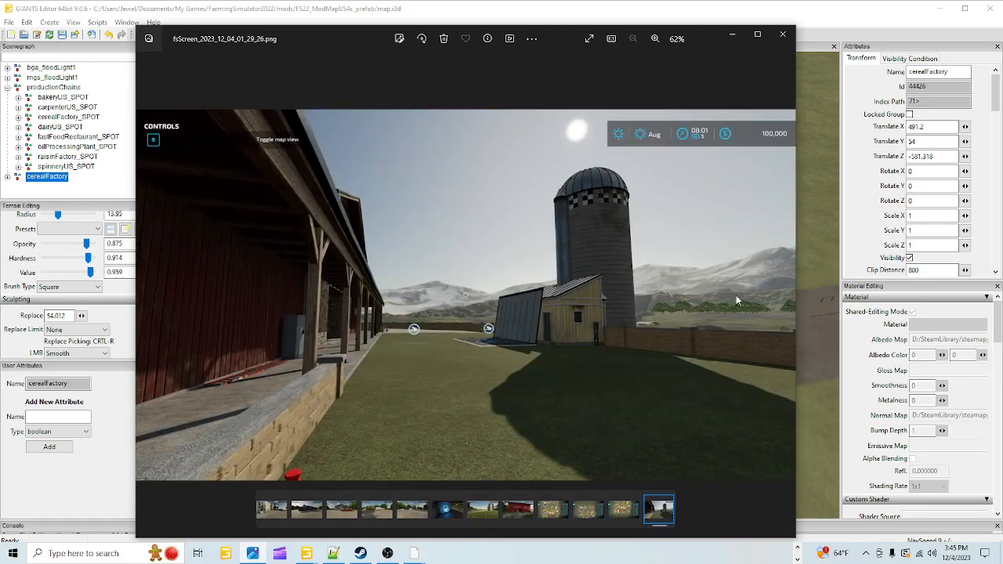
Step: Look back through the earlier game screenshots to fsScreen_2023_12_01_17_41_10.png for a reference of the cereal factory site
{"action": "left_click", "coordinate": [148, 302]}
{"action": "left_click", "coordinate": [148, 302]}
{"action": "left_click", "coordinate": [148, 302]}
{"action": "left_click", "coordinate": [148, 302]}
{"action": "left_click", "coordinate": [149, 302]}
{"action": "left_click", "coordinate": [148, 302]}
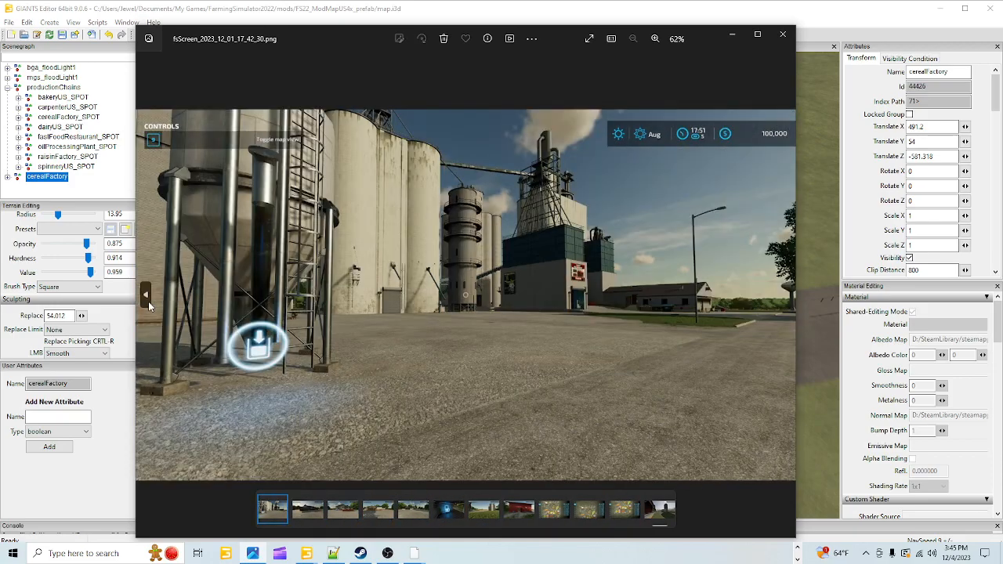
{"action": "left_click", "coordinate": [148, 302]}
{"action": "left_click", "coordinate": [148, 302]}
{"action": "left_click", "coordinate": [148, 302]}
{"action": "left_click", "coordinate": [149, 302]}
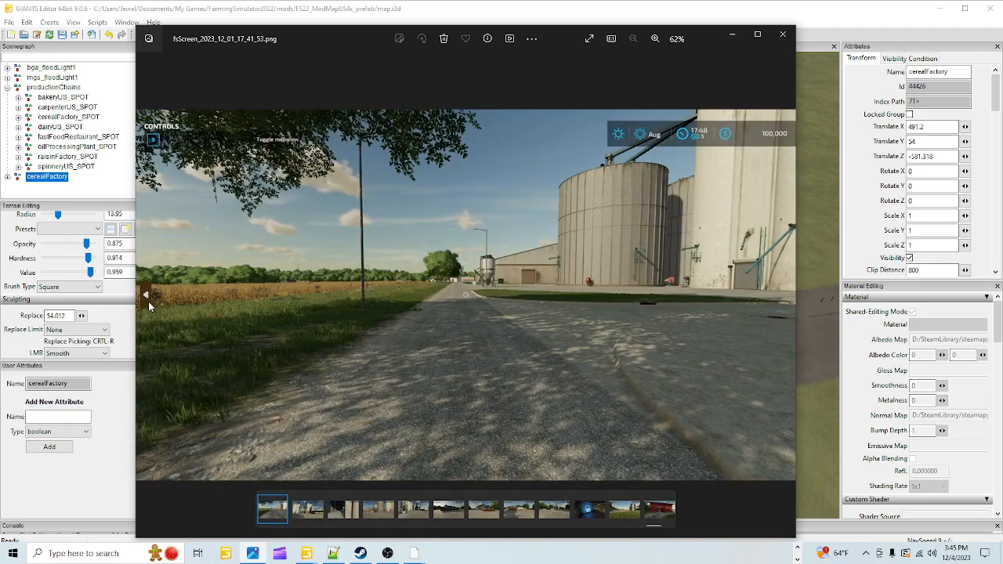
{"action": "left_click", "coordinate": [148, 301]}
{"action": "left_click", "coordinate": [148, 301]}
{"action": "left_click", "coordinate": [148, 301]}
{"action": "left_click", "coordinate": [148, 302]}
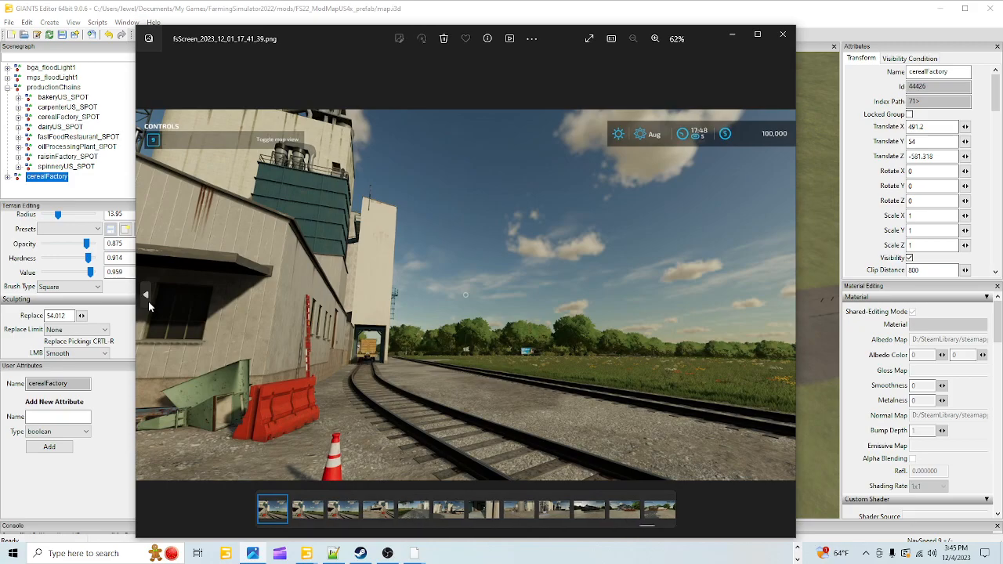
{"action": "left_click", "coordinate": [148, 301]}
{"action": "left_click", "coordinate": [148, 302]}
{"action": "left_click", "coordinate": [149, 302]}
{"action": "left_click", "coordinate": [149, 302]}
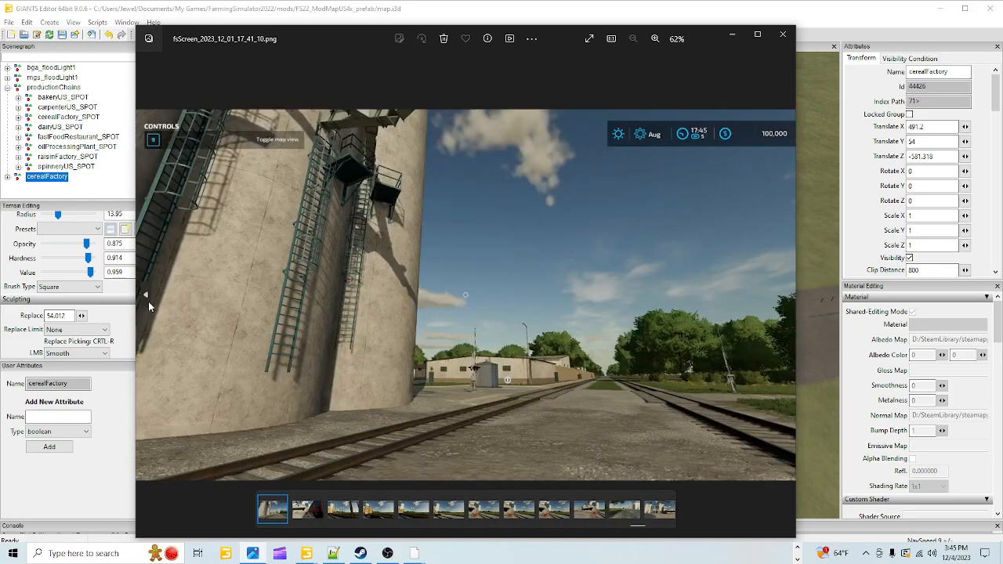
Step: Continue back through the screenshots of town and factory buildings to fsScreen_2023_12_01_17_37_40.png, looking for the cereal factory
{"action": "left_click", "coordinate": [148, 302]}
{"action": "left_click", "coordinate": [148, 302]}
{"action": "left_click", "coordinate": [148, 301]}
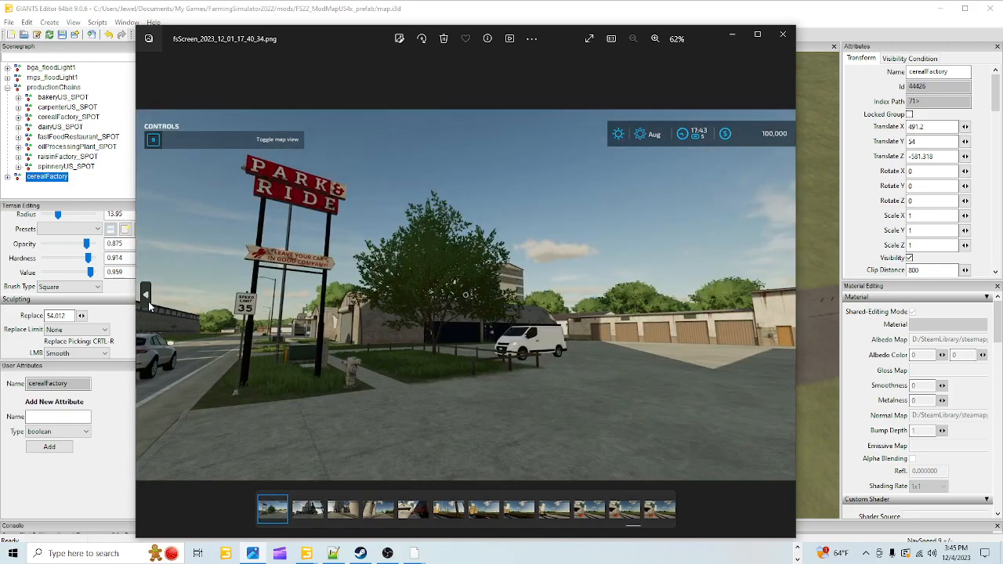
{"action": "left_click", "coordinate": [148, 302]}
{"action": "left_click", "coordinate": [148, 302]}
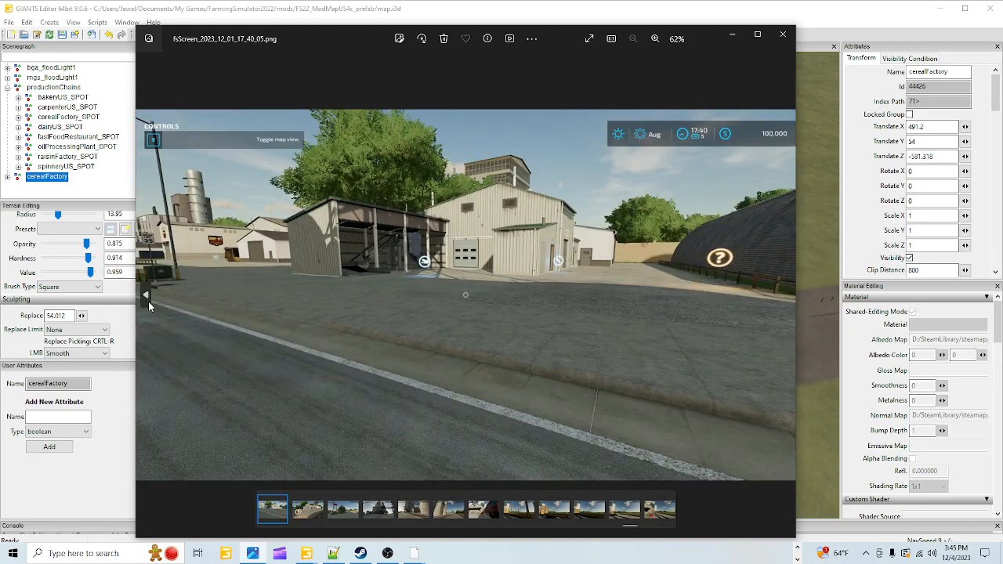
{"action": "left_click", "coordinate": [148, 301]}
{"action": "left_click", "coordinate": [148, 302]}
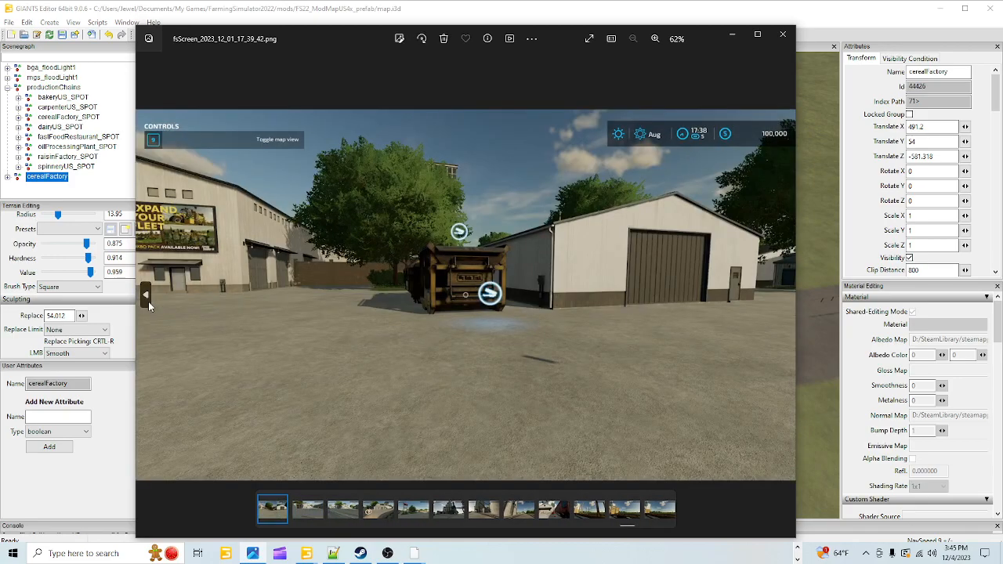
{"action": "left_click", "coordinate": [148, 301]}
{"action": "left_click", "coordinate": [148, 302]}
{"action": "left_click", "coordinate": [148, 302]}
{"action": "left_click", "coordinate": [148, 302]}
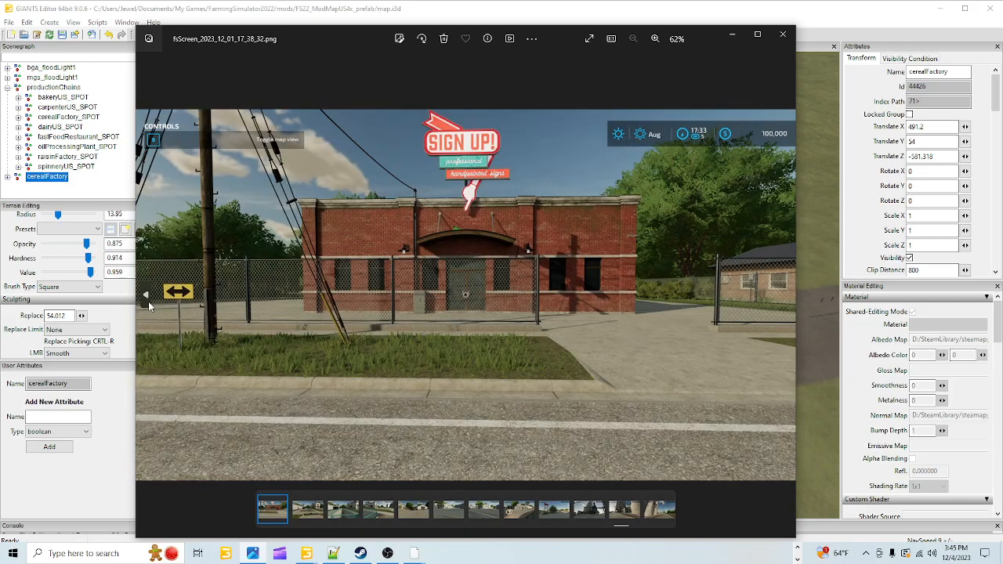
{"action": "left_click", "coordinate": [148, 302]}
{"action": "left_click", "coordinate": [148, 301]}
{"action": "left_click", "coordinate": [148, 302]}
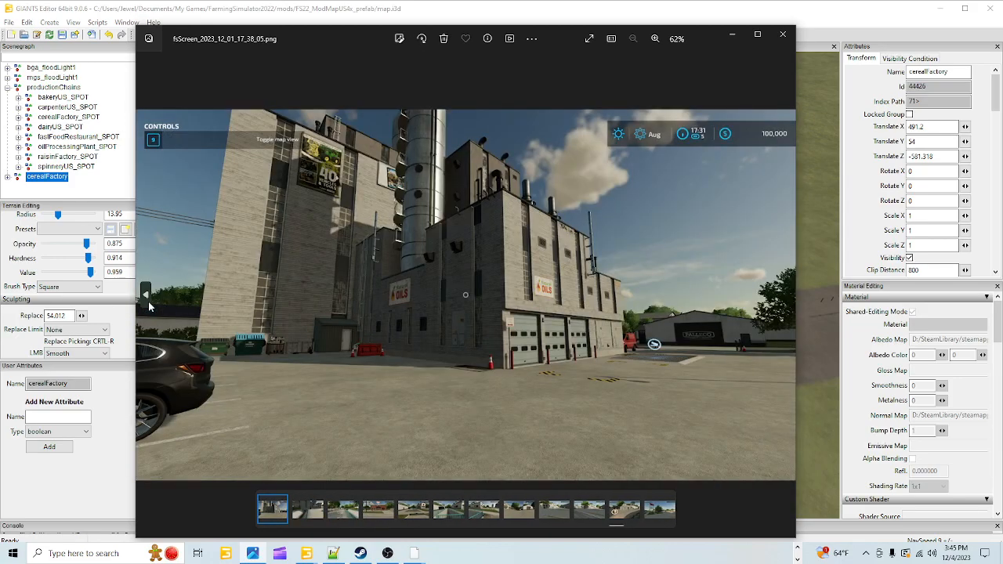
{"action": "left_click", "coordinate": [148, 302]}
{"action": "left_click", "coordinate": [149, 301]}
{"action": "left_click", "coordinate": [148, 302]}
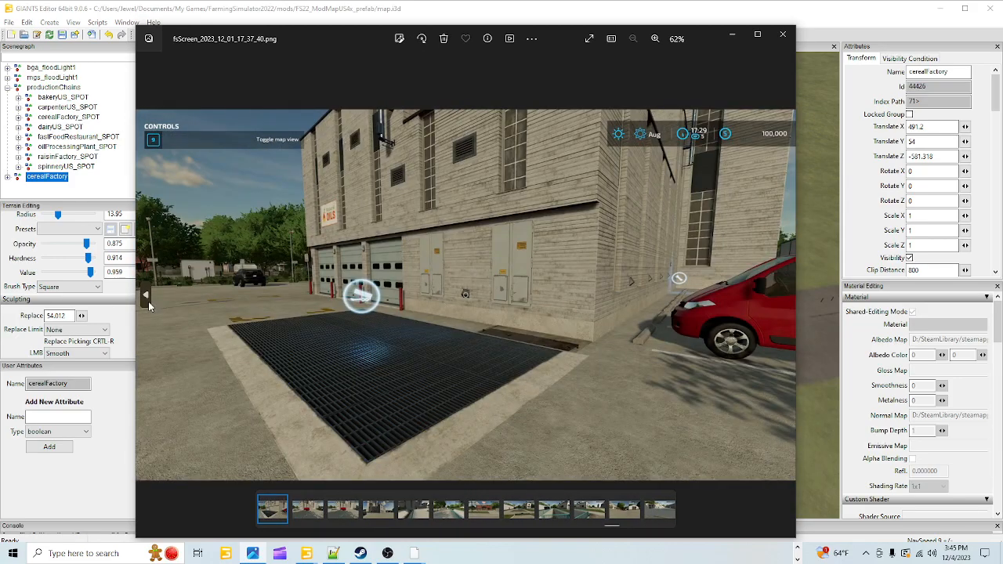
Step: Page back through the older game screenshots to fsScreen_2023_12_01_17_33_43.png in search of the cereal factory
{"action": "left_click", "coordinate": [148, 302]}
{"action": "left_click", "coordinate": [148, 302]}
{"action": "left_click", "coordinate": [148, 302]}
{"action": "left_click", "coordinate": [149, 302]}
{"action": "left_click", "coordinate": [148, 301]}
{"action": "left_click", "coordinate": [148, 302]}
{"action": "left_click", "coordinate": [148, 302]}
{"action": "left_click", "coordinate": [148, 302]}
{"action": "left_click", "coordinate": [148, 302]}
{"action": "left_click", "coordinate": [148, 302]}
{"action": "left_click", "coordinate": [148, 302]}
{"action": "left_click", "coordinate": [148, 302]}
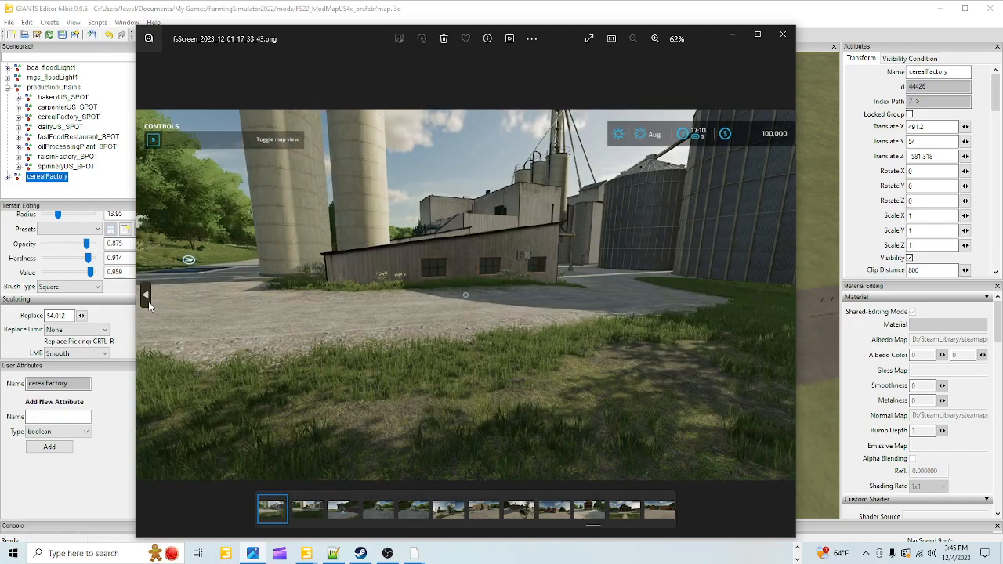
Step: Look further back past the grain mill screenshots to fsScreen_2023_12_01_17_30_38.png for the cereal factory
{"action": "left_click", "coordinate": [148, 302]}
{"action": "left_click", "coordinate": [148, 302]}
{"action": "left_click", "coordinate": [148, 302]}
{"action": "left_click", "coordinate": [148, 301]}
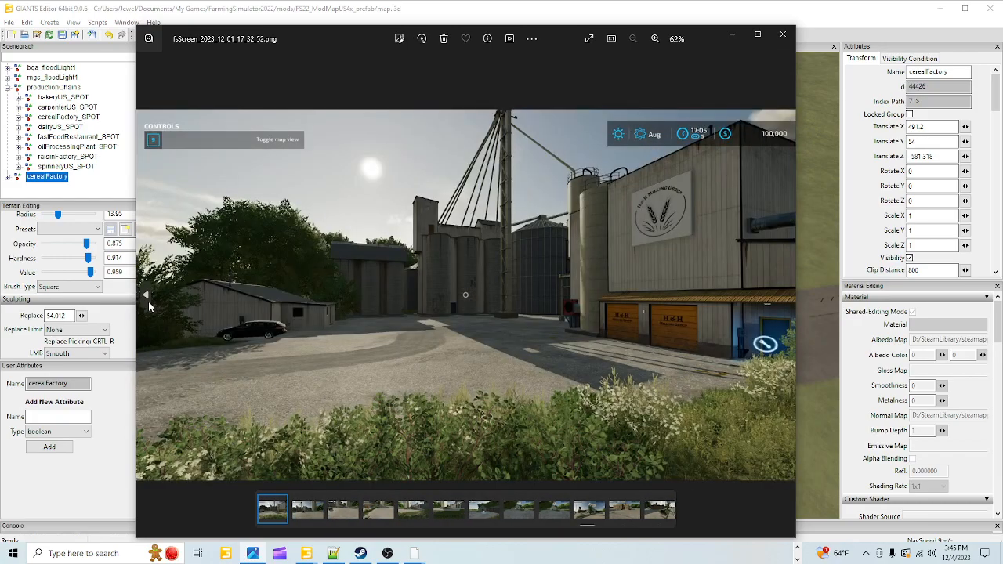
{"action": "left_click", "coordinate": [148, 302]}
{"action": "left_click", "coordinate": [148, 302]}
{"action": "left_click", "coordinate": [149, 302]}
{"action": "left_click", "coordinate": [148, 302]}
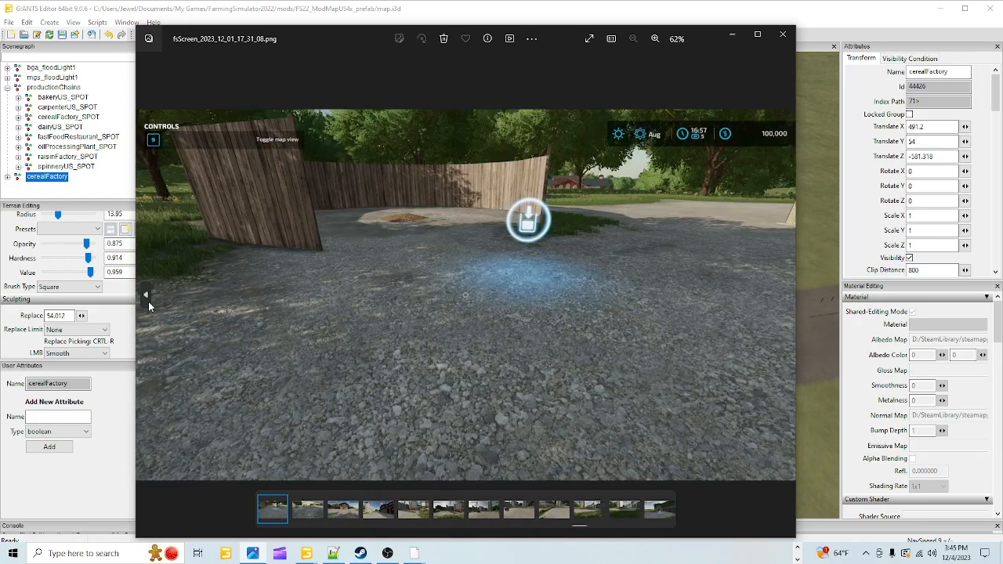
{"action": "left_click", "coordinate": [148, 302]}
{"action": "left_click", "coordinate": [148, 302]}
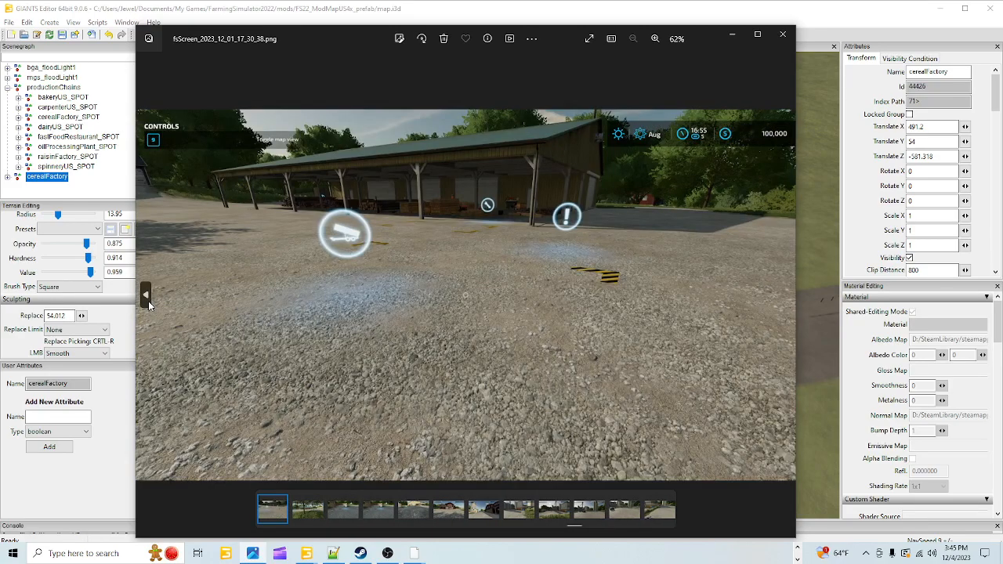
Step: Keep searching back through the livestock yard and shed screenshots to fsScreen_2023_12_01_17_27_58.png
{"action": "left_click", "coordinate": [148, 301]}
{"action": "left_click", "coordinate": [148, 301]}
{"action": "left_click", "coordinate": [148, 301]}
{"action": "left_click", "coordinate": [148, 301]}
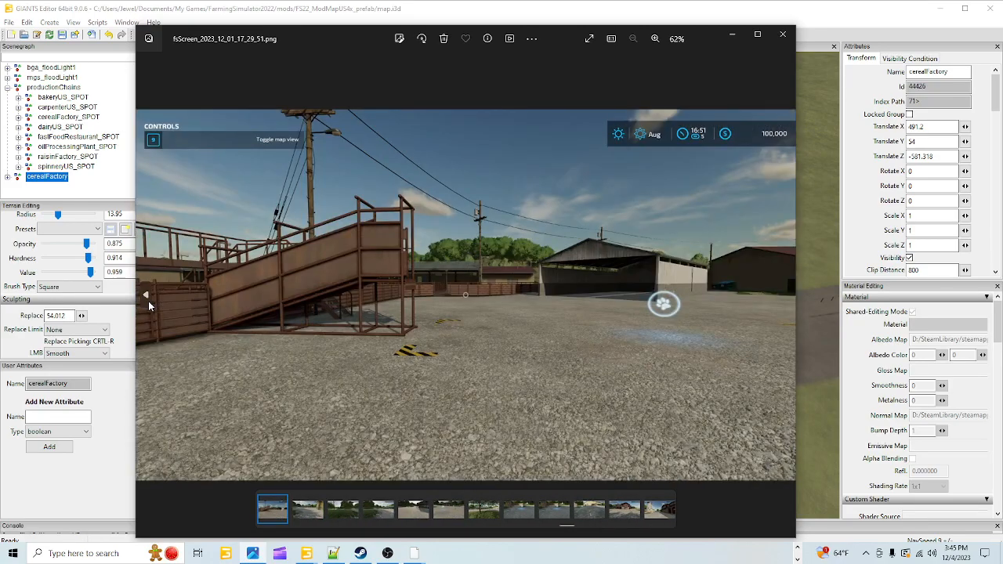
{"action": "left_click", "coordinate": [148, 301]}
{"action": "left_click", "coordinate": [148, 301]}
{"action": "left_click", "coordinate": [148, 301]}
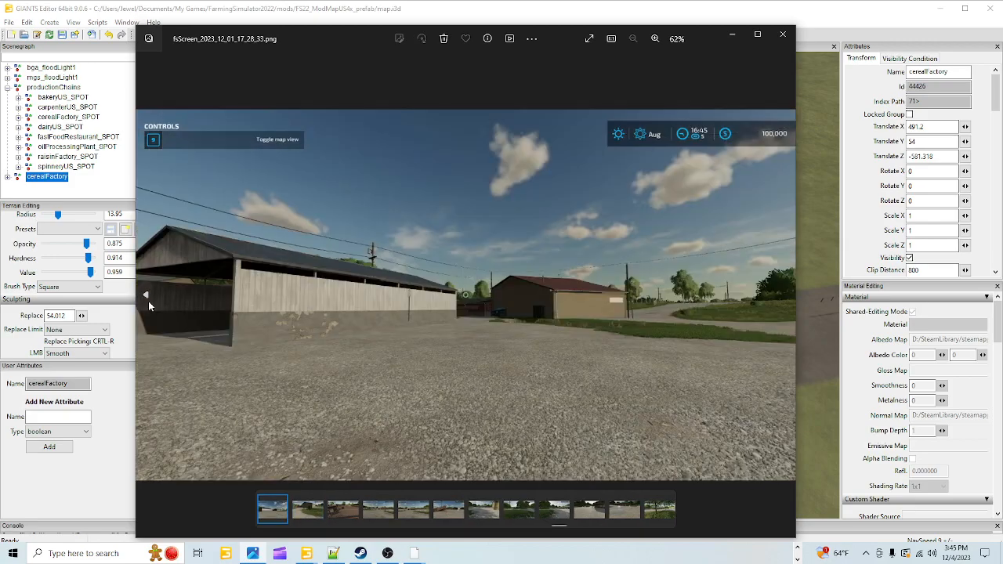
{"action": "left_click", "coordinate": [148, 301]}
{"action": "left_click", "coordinate": [148, 301]}
{"action": "left_click", "coordinate": [148, 301]}
{"action": "left_click", "coordinate": [149, 301]}
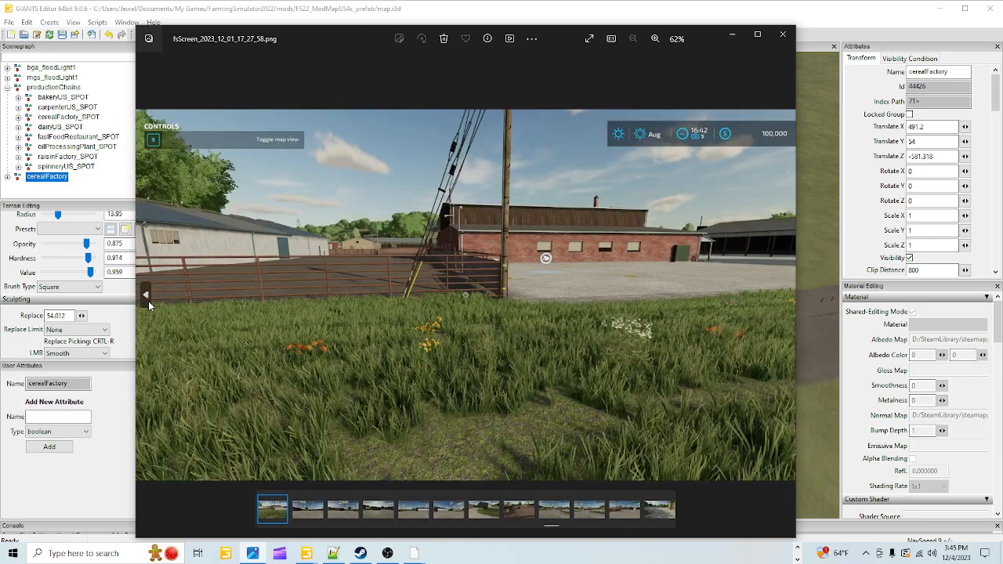
Step: Search back past the baseball field screenshots to the dairy street corner in fsScreen_2023_12_01_16_03_19.png
{"action": "left_click", "coordinate": [148, 301]}
{"action": "left_click", "coordinate": [148, 301]}
{"action": "left_click", "coordinate": [148, 301]}
{"action": "left_click", "coordinate": [148, 301]}
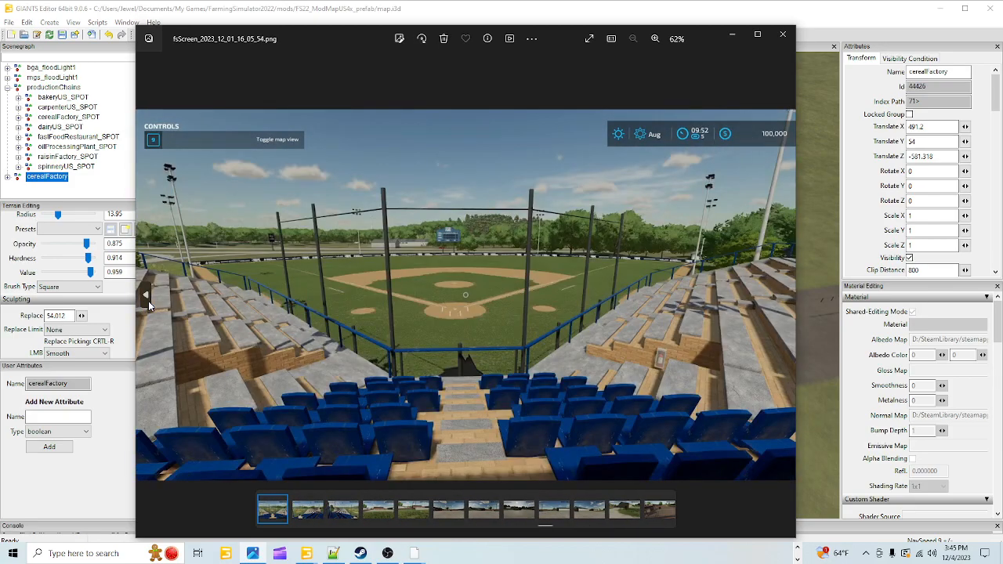
{"action": "left_click", "coordinate": [148, 301]}
{"action": "left_click", "coordinate": [148, 301]}
{"action": "left_click", "coordinate": [148, 301]}
{"action": "left_click", "coordinate": [148, 301]}
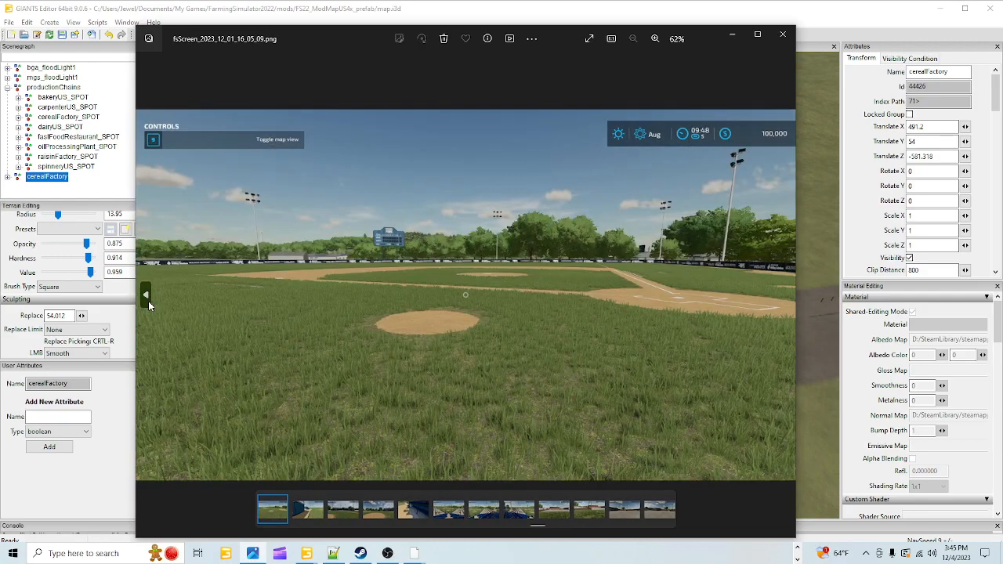
{"action": "left_click", "coordinate": [148, 301]}
{"action": "left_click", "coordinate": [148, 301]}
{"action": "left_click", "coordinate": [148, 301]}
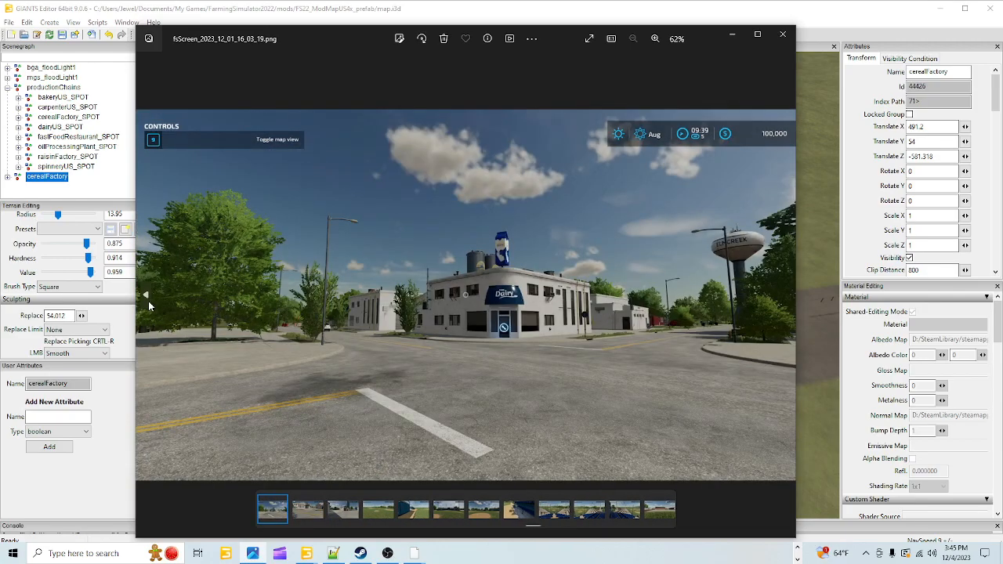
Step: Examine the three cereal factory screenshots, from fsScreen_2023_12_01_16_03_15.png back to fsScreen_2023_12_01_16_02_45.png, for the building's orientation and surroundings
{"action": "left_click", "coordinate": [148, 301]}
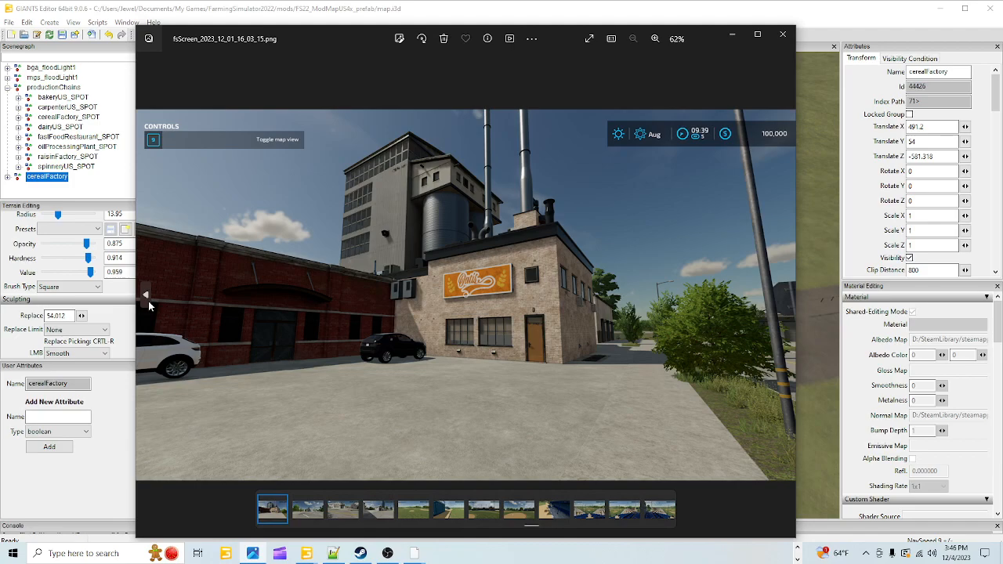
{"action": "left_click", "coordinate": [148, 303]}
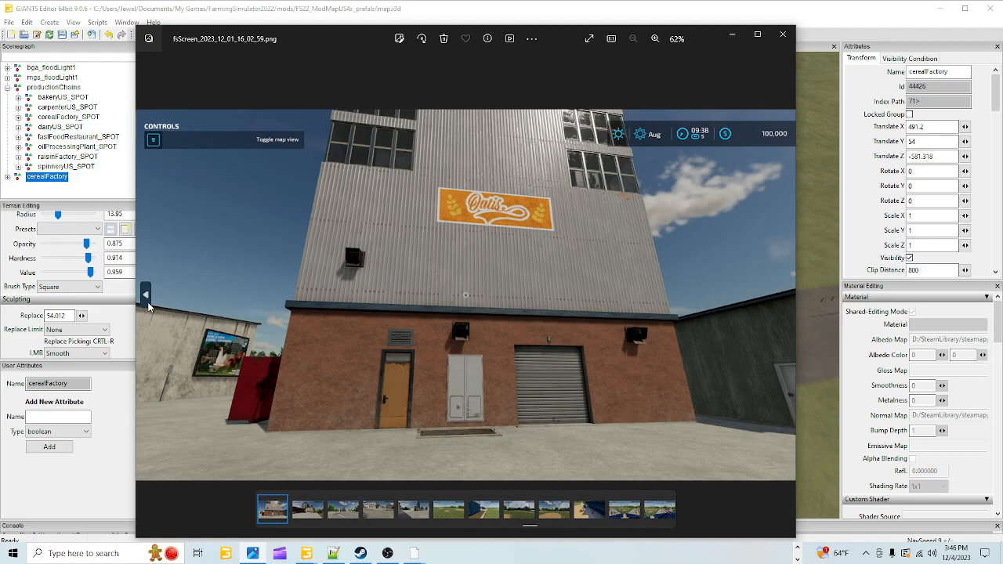
{"action": "left_click", "coordinate": [146, 295]}
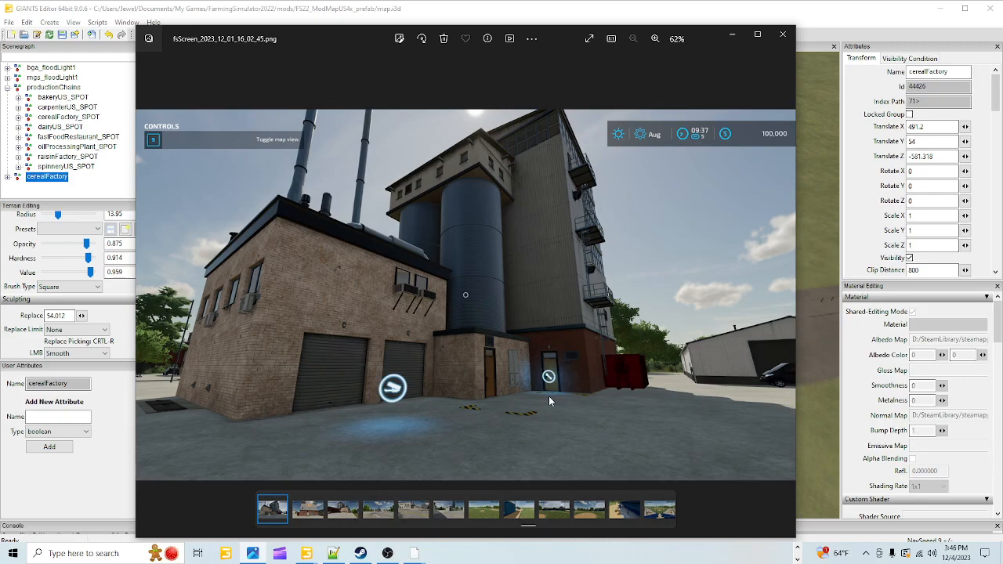
Step: Return to GIANTS Editor and examine the cereal factory's sides against the brick building, the warehouse and the road
{"action": "left_click", "coordinate": [700, 11]}
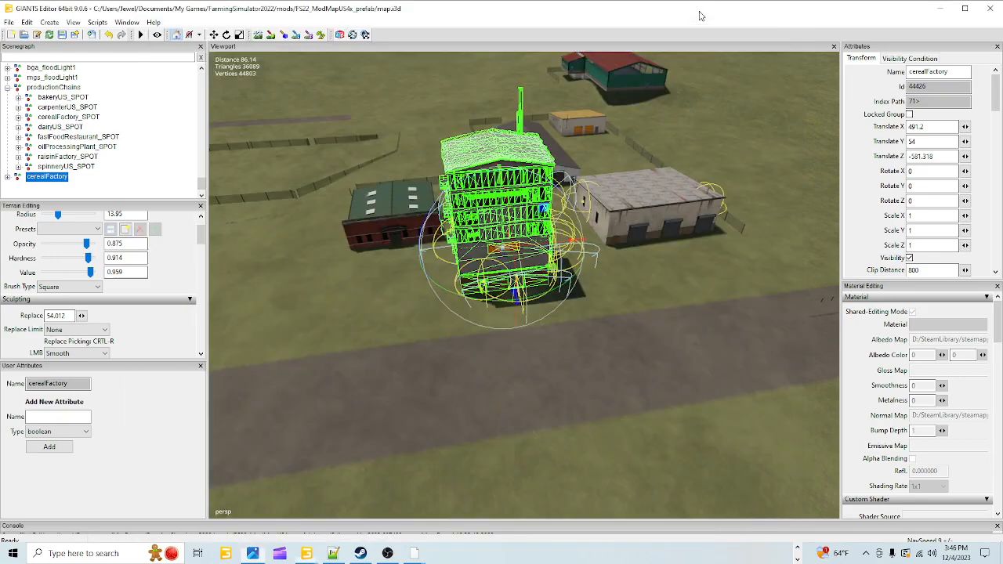
{"action": "left_click_drag", "start_coordinate": [598, 258], "coordinate": [472, 375], "text": "alt"}
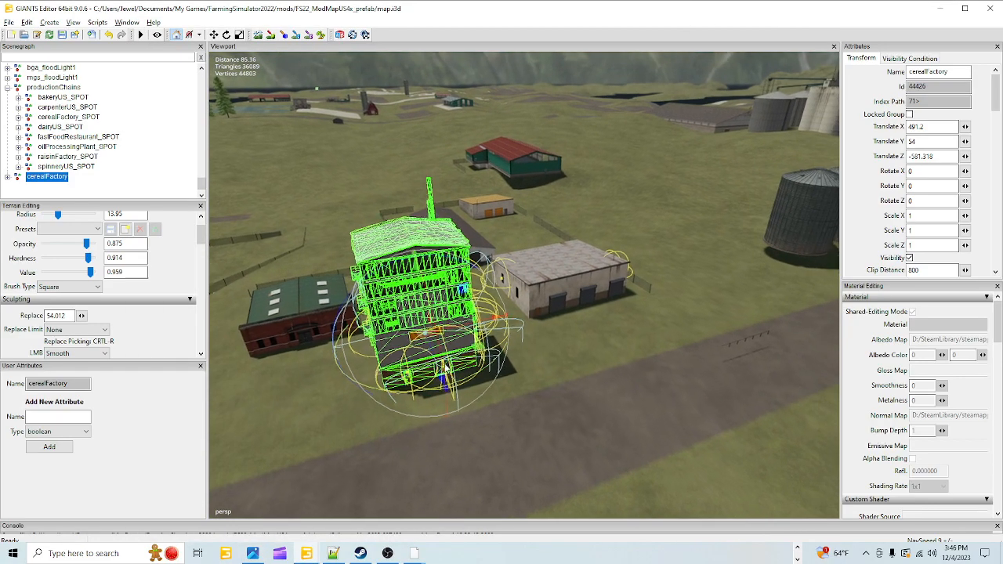
{"action": "right_click_drag", "start_coordinate": [473, 378], "coordinate": [631, 92], "text": "alt"}
{"action": "right_click_drag", "start_coordinate": [564, 290], "coordinate": [681, 152], "text": "alt"}
{"action": "left_click_drag", "start_coordinate": [568, 288], "coordinate": [491, 328], "text": "alt"}
{"action": "right_click_drag", "start_coordinate": [491, 328], "coordinate": [613, 268], "text": "alt"}
{"action": "left_click_drag", "start_coordinate": [613, 268], "coordinate": [572, 247], "text": "alt"}
{"action": "right_click_drag", "start_coordinate": [572, 247], "coordinate": [546, 337], "text": "alt"}
{"action": "left_click_drag", "start_coordinate": [544, 333], "coordinate": [457, 326], "text": "alt"}
{"action": "right_click_drag", "start_coordinate": [457, 327], "coordinate": [497, 390], "text": "alt"}
{"action": "left_click_drag", "start_coordinate": [497, 390], "coordinate": [831, 176], "text": "alt"}
{"action": "right_click_drag", "start_coordinate": [474, 385], "coordinate": [881, 202], "text": "alt"}
{"action": "left_click_drag", "start_coordinate": [782, 234], "coordinate": [488, 274], "text": "alt"}
{"action": "right_click_drag", "start_coordinate": [488, 274], "coordinate": [448, 344], "text": "alt"}
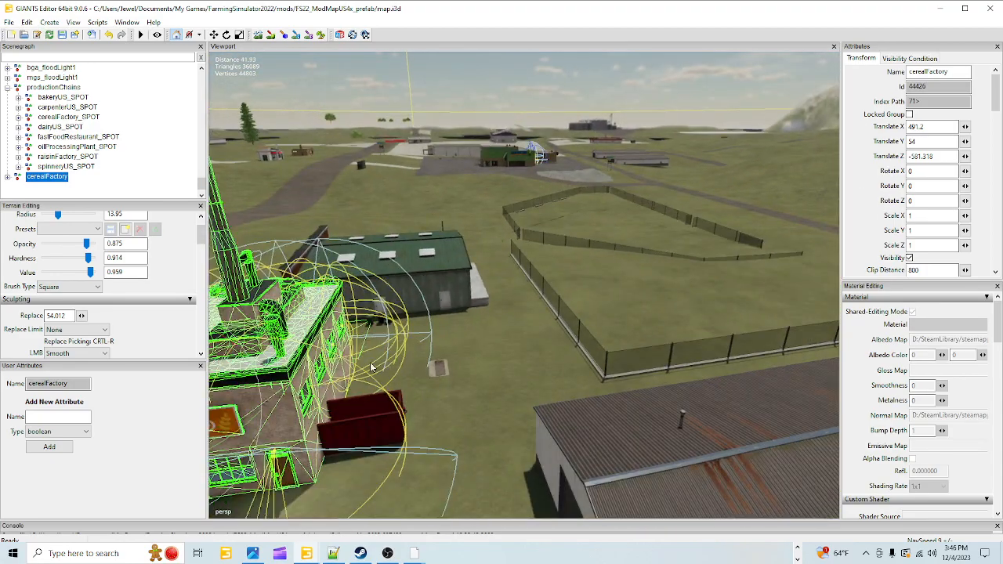
Step: Move the cereal factory along Z to about -605.12 and check its front beside the red brick building
{"action": "left_click_drag", "start_coordinate": [449, 344], "coordinate": [411, 366], "text": "alt"}
{"action": "left_click_drag", "start_coordinate": [518, 352], "coordinate": [473, 360], "text": "alt"}
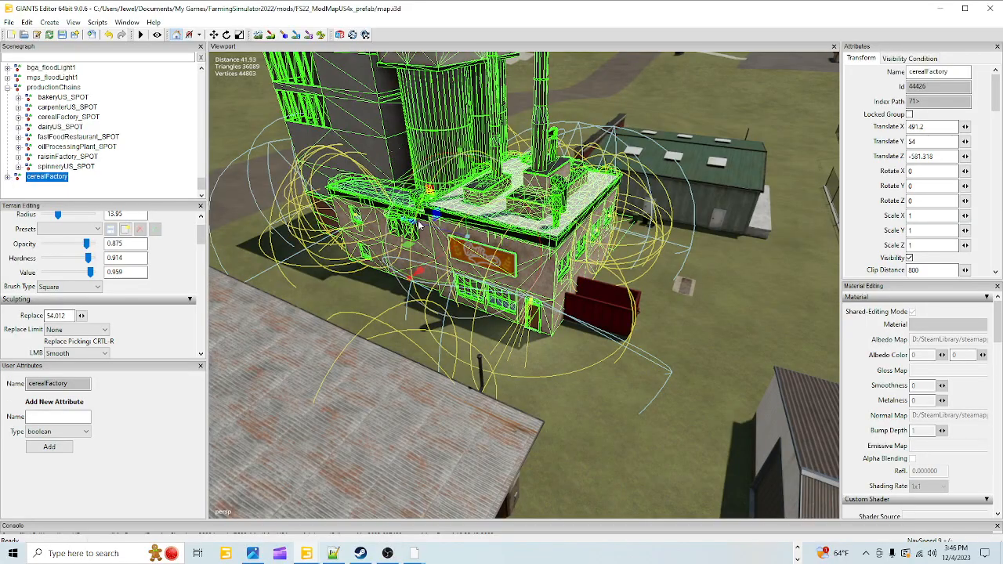
{"action": "left_click_drag", "start_coordinate": [423, 227], "coordinate": [355, 367]}
{"action": "scroll", "coordinate": [511, 310], "scroll_direction": "up", "scroll_amount": 5}
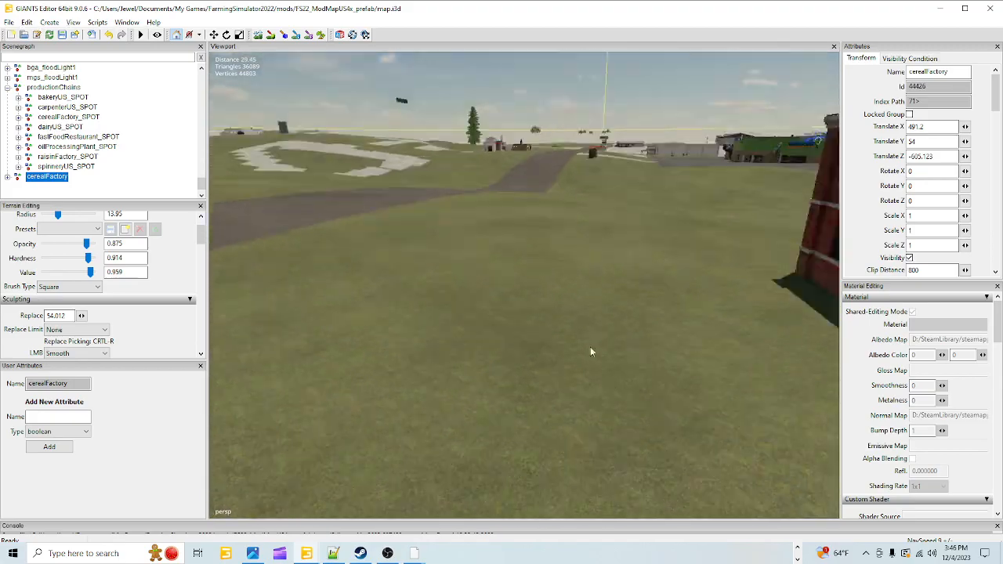
{"action": "left_click_drag", "start_coordinate": [545, 347], "coordinate": [711, 325], "text": "alt"}
{"action": "scroll", "coordinate": [598, 377], "scroll_direction": "down", "scroll_amount": 5}
{"action": "left_click_drag", "start_coordinate": [596, 375], "coordinate": [594, 404], "text": "alt"}
{"action": "scroll", "coordinate": [653, 321], "scroll_direction": "up", "scroll_amount": 5}
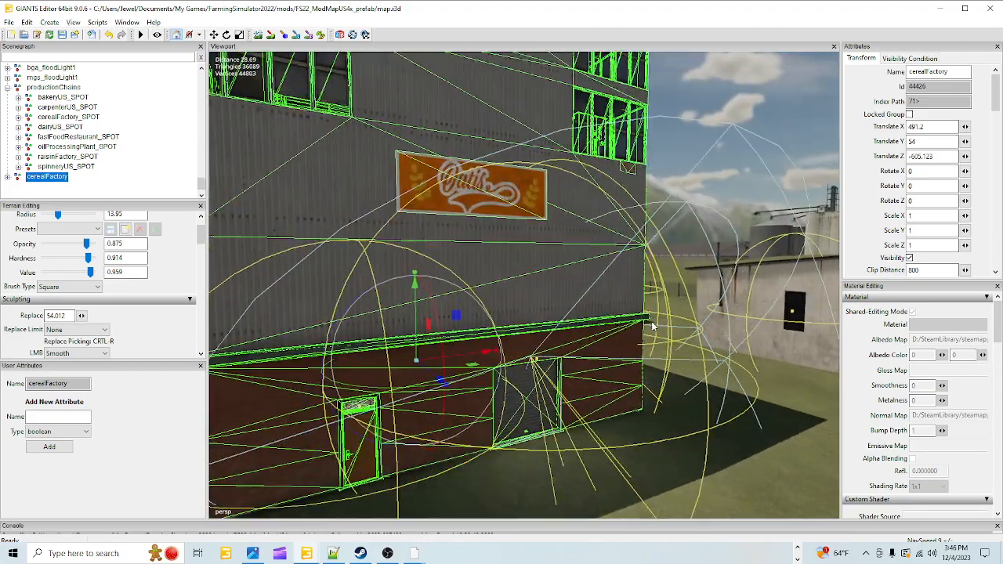
{"action": "left_click_drag", "start_coordinate": [653, 320], "coordinate": [616, 314], "text": "alt"}
{"action": "scroll", "coordinate": [615, 314], "scroll_direction": "down", "scroll_amount": 4}
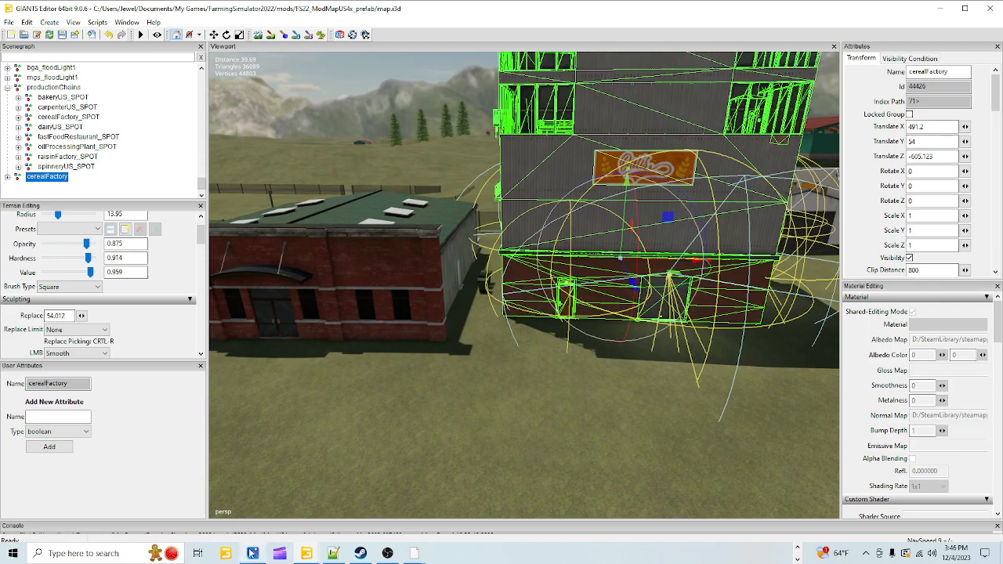
Step: Reopen the screenshot viewer, compare the factory views from fsScreen_2023_12_01_16_02_14.png to fsScreen_2023_12_01_16_03_15.png, and return to the editor
{"action": "mouse_move", "coordinate": [252, 553]}
{"action": "mouse_move", "coordinate": [244, 499]}
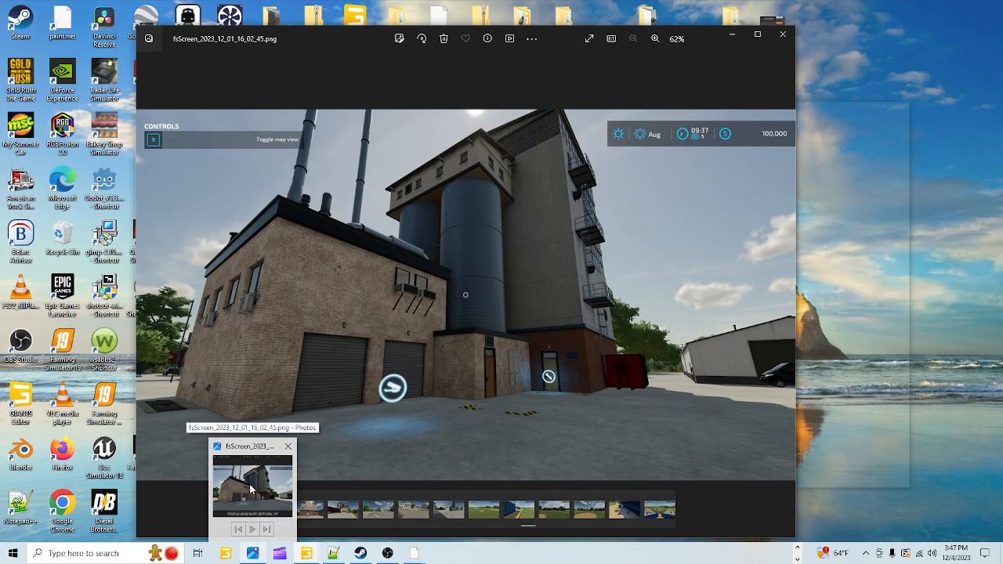
{"action": "left_click", "coordinate": [251, 487]}
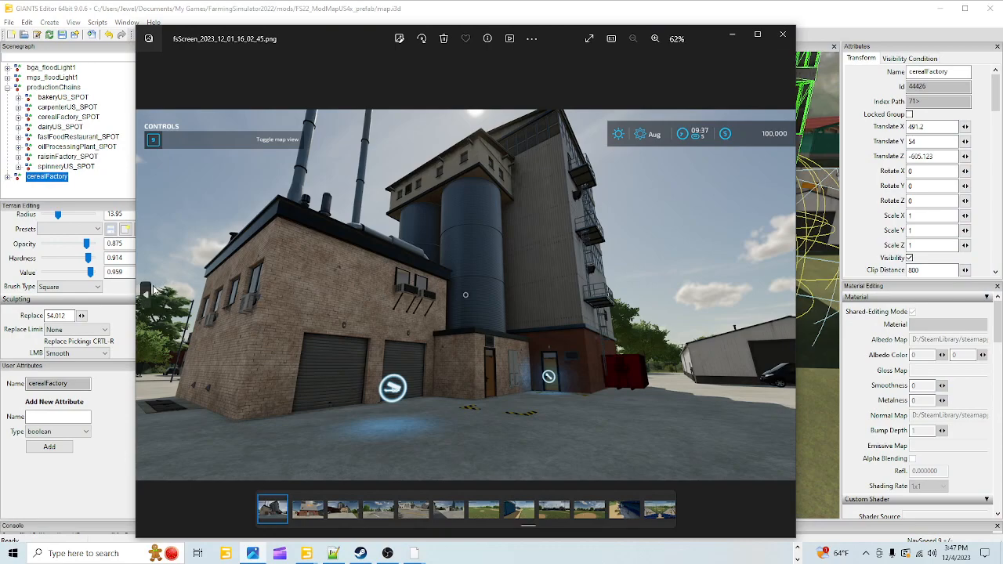
{"action": "left_click", "coordinate": [146, 291]}
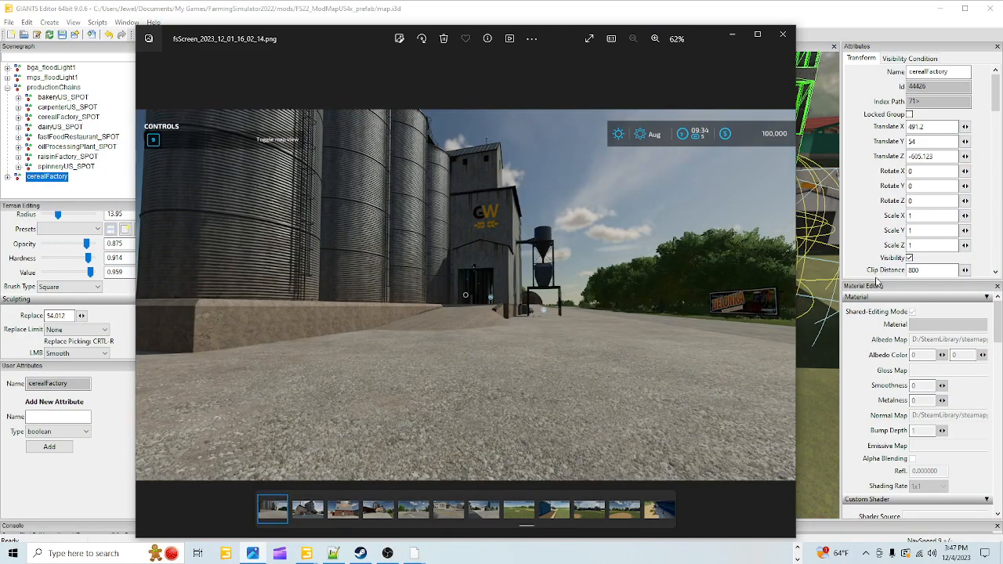
{"action": "left_click", "coordinate": [782, 292]}
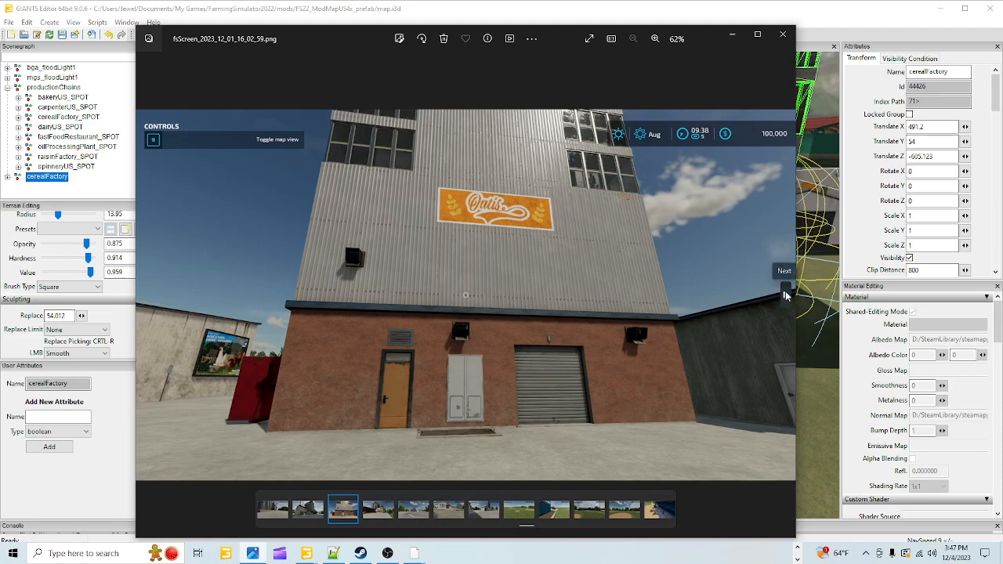
{"action": "left_click", "coordinate": [786, 292]}
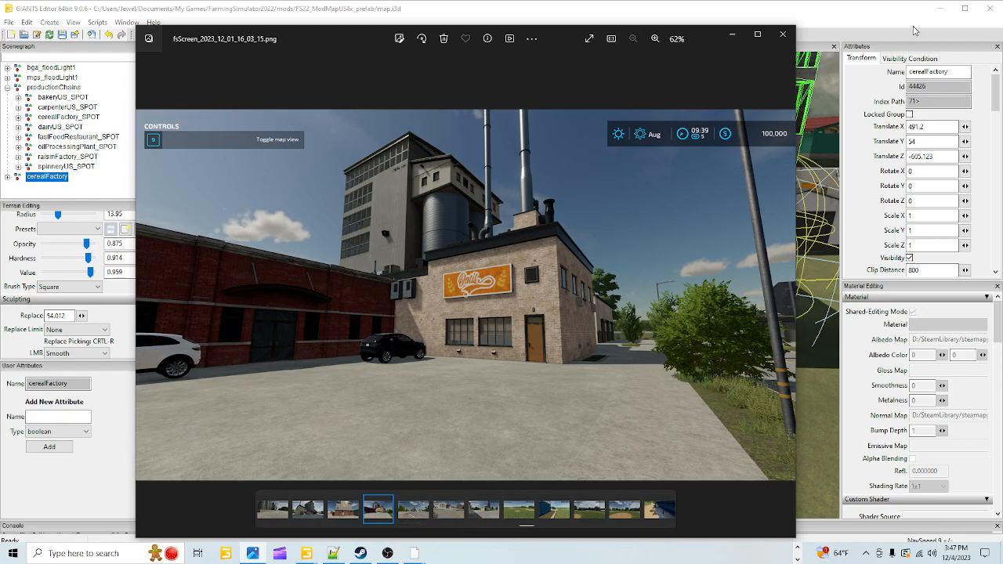
{"action": "left_click", "coordinate": [732, 35]}
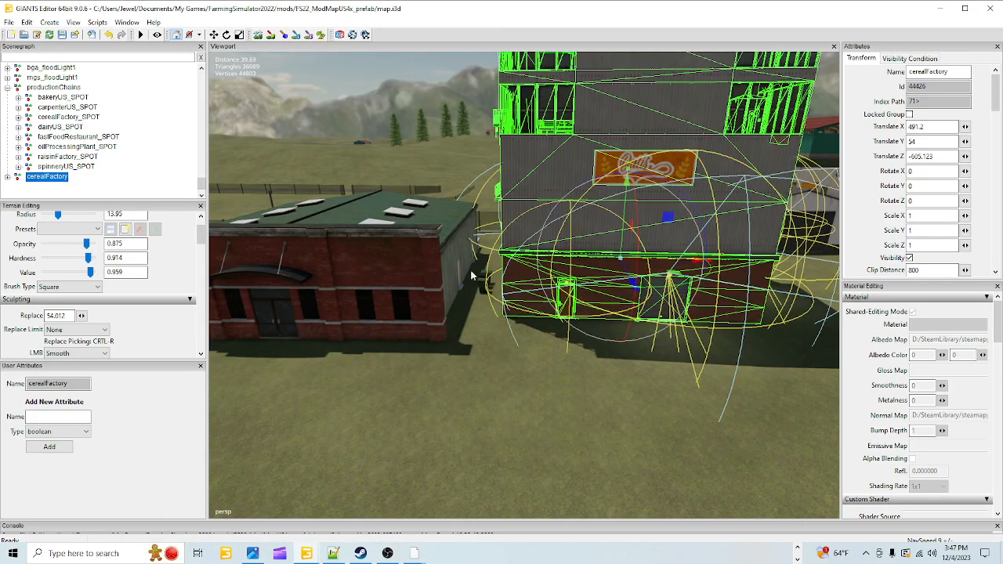
Step: Move the cereal factory to Z about -592.16 and rotate it to about -88.96° around Y
{"action": "left_click_drag", "start_coordinate": [408, 298], "coordinate": [565, 298], "text": "alt"}
{"action": "scroll", "coordinate": [382, 283], "scroll_direction": "up", "scroll_amount": 5}
{"action": "scroll", "coordinate": [510, 317], "scroll_direction": "down", "scroll_amount": 4}
{"action": "left_click_drag", "start_coordinate": [506, 323], "coordinate": [450, 255], "text": "alt"}
{"action": "scroll", "coordinate": [498, 270], "scroll_direction": "down", "scroll_amount": 4}
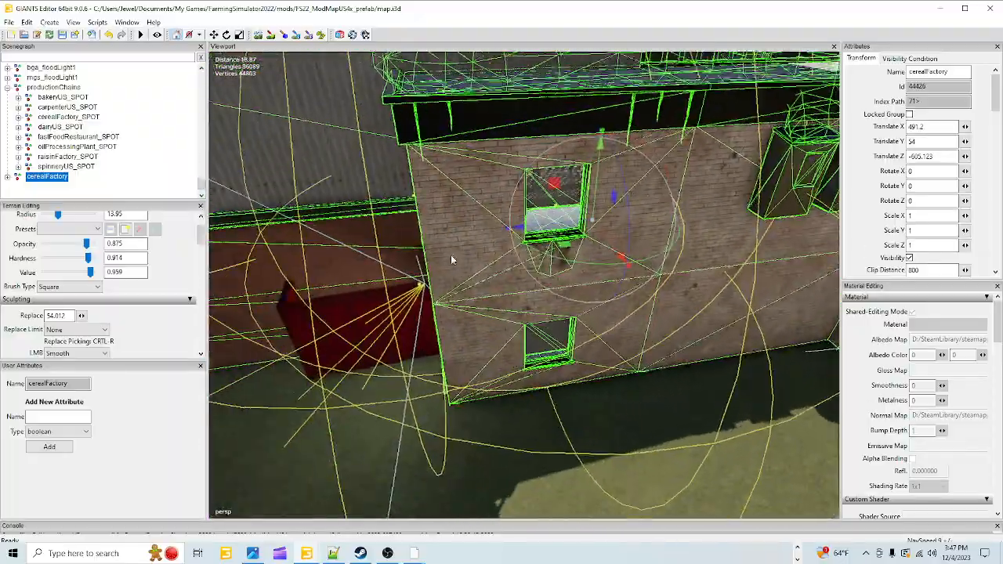
{"action": "scroll", "coordinate": [512, 320], "scroll_direction": "down", "scroll_amount": 4}
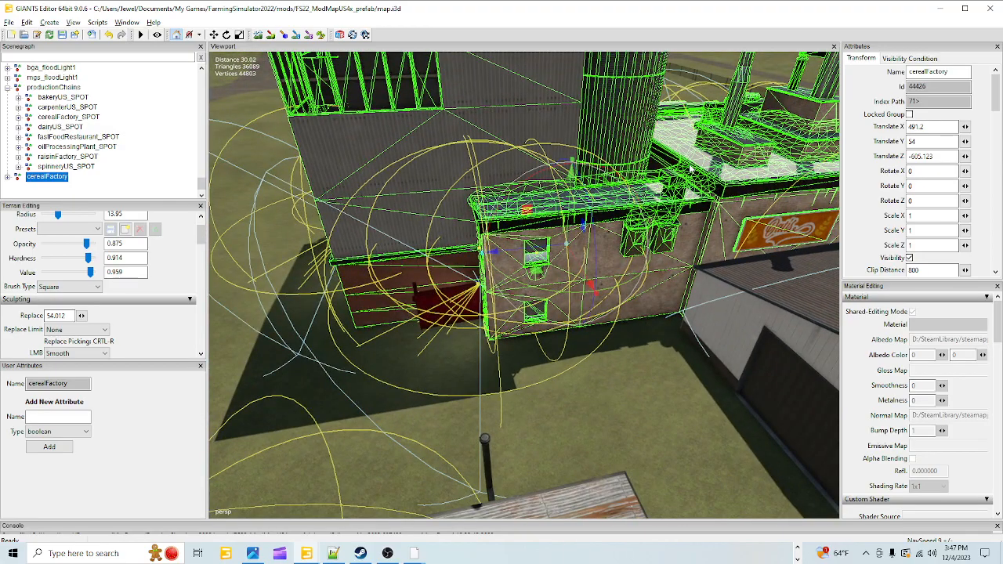
{"action": "scroll", "coordinate": [578, 327], "scroll_direction": "down", "scroll_amount": 4}
{"action": "left_click_drag", "start_coordinate": [578, 327], "coordinate": [549, 311], "text": "alt"}
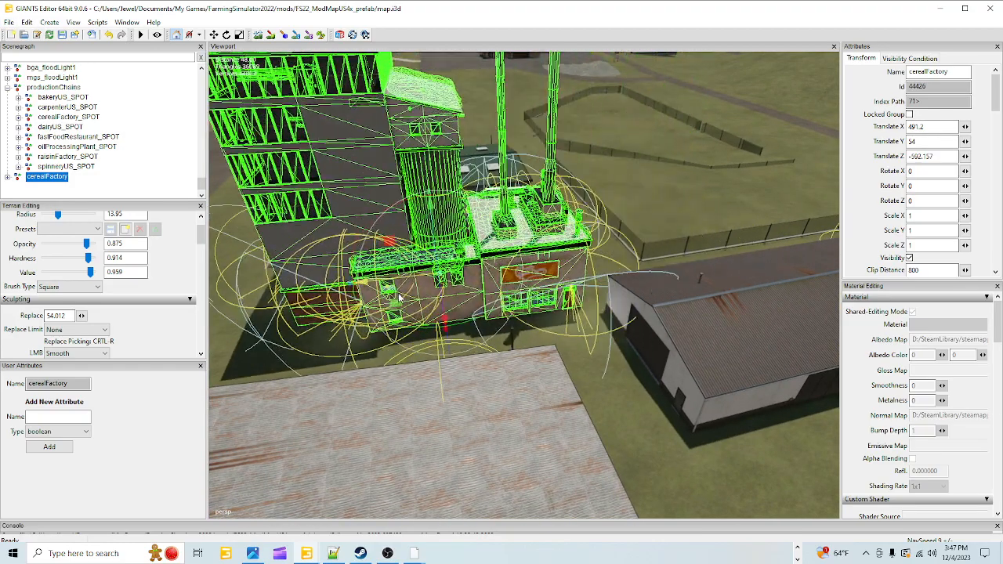
{"action": "mouse_move", "coordinate": [456, 328]}
{"action": "left_mouse_down"}
{"action": "mouse_move", "coordinate": [392, 320]}
{"action": "mouse_move", "coordinate": [518, 354]}
{"action": "mouse_move", "coordinate": [452, 344]}
{"action": "left_mouse_up"}
Step: Examine how the rotated factory sits against the red brick building and the ground hatch
{"action": "right_click_drag", "start_coordinate": [452, 344], "coordinate": [654, 194], "text": "alt"}
{"action": "left_click_drag", "start_coordinate": [654, 194], "coordinate": [777, 261], "text": "alt"}
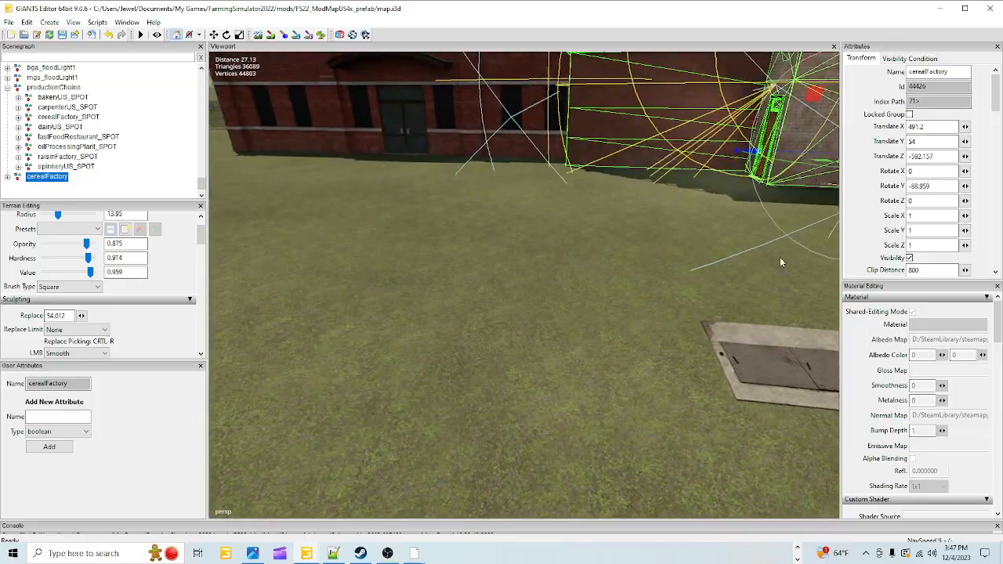
{"action": "right_click_drag", "start_coordinate": [777, 261], "coordinate": [573, 352], "text": "alt"}
{"action": "left_click_drag", "start_coordinate": [572, 353], "coordinate": [572, 244], "text": "alt"}
{"action": "right_click_drag", "start_coordinate": [571, 244], "coordinate": [663, 227], "text": "alt"}
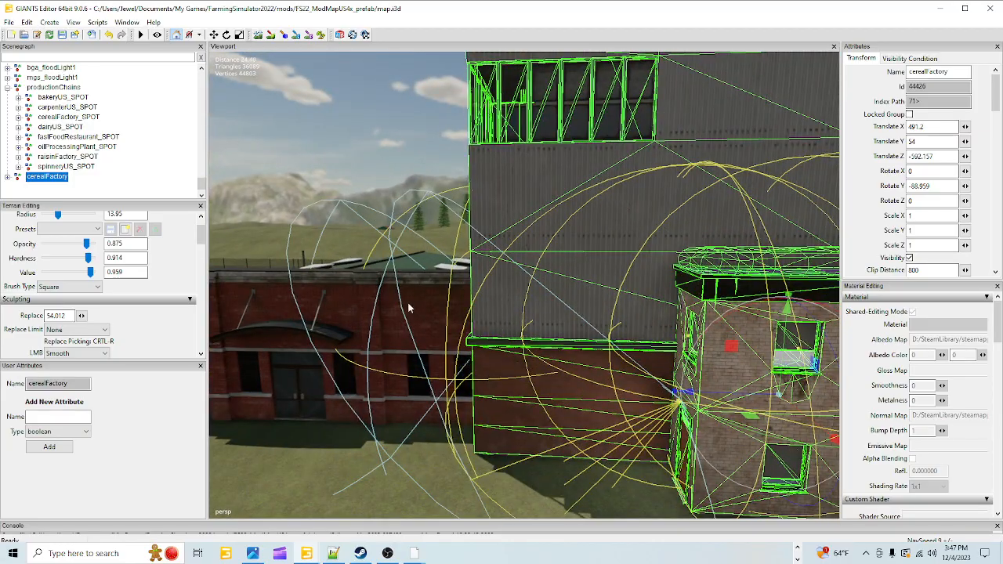
{"action": "left_click_drag", "start_coordinate": [370, 291], "coordinate": [365, 420], "text": "alt"}
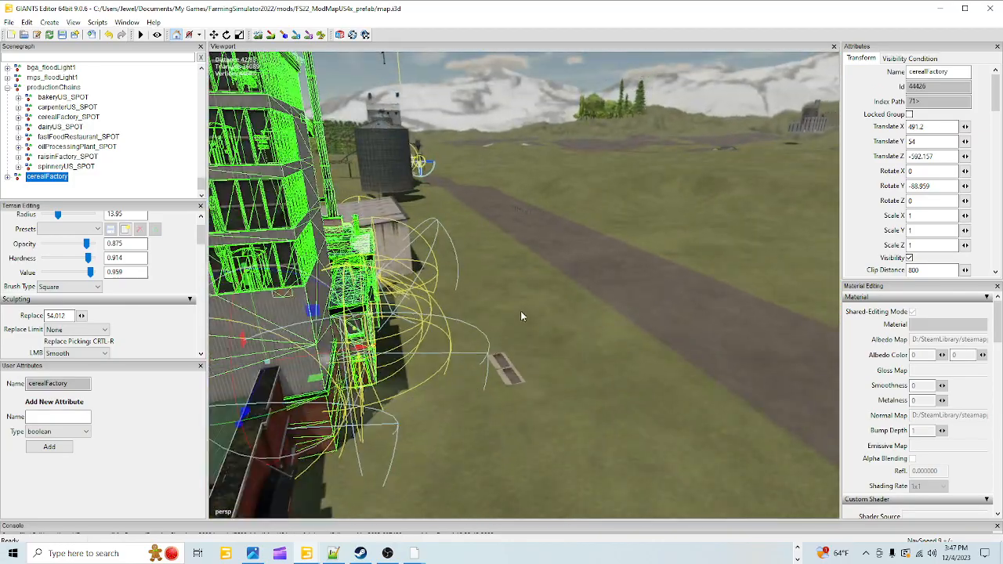
{"action": "left_click_drag", "start_coordinate": [522, 315], "coordinate": [450, 258], "text": "alt"}
{"action": "right_click_drag", "start_coordinate": [448, 254], "coordinate": [392, 313], "text": "alt"}
Step: Turn the factory's Oatis office front forward, with rotation about -180, -9.81, -180, and move it to X 488.286, Z -589.985
{"action": "middle_click_drag", "start_coordinate": [815, 349], "coordinate": [641, 319], "text": "alt"}
{"action": "right_click_drag", "start_coordinate": [641, 320], "coordinate": [776, 143], "text": "alt"}
{"action": "right_click_drag", "start_coordinate": [593, 327], "coordinate": [624, 250], "text": "alt"}
{"action": "left_click_drag", "start_coordinate": [624, 251], "coordinate": [569, 285], "text": "alt"}
{"action": "right_click_drag", "start_coordinate": [569, 285], "coordinate": [587, 292], "text": "alt"}
{"action": "left_click_drag", "start_coordinate": [645, 288], "coordinate": [562, 310], "text": "alt"}
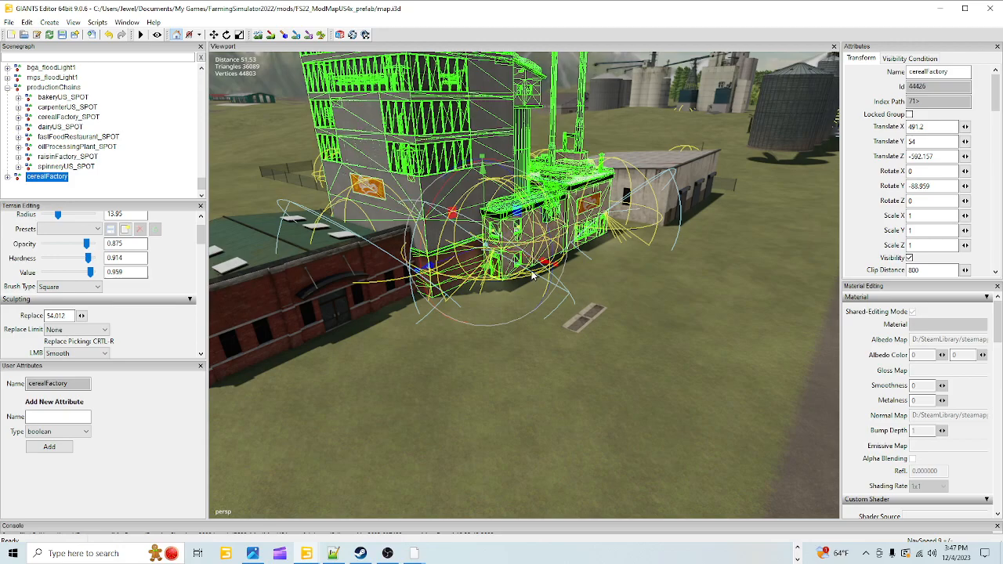
{"action": "left_click_drag", "start_coordinate": [492, 278], "coordinate": [315, 260]}
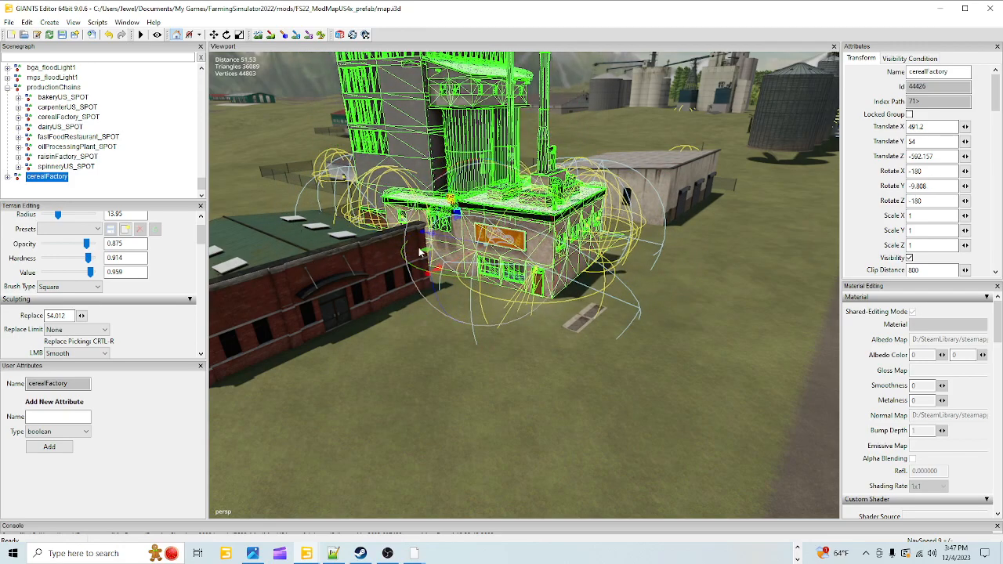
{"action": "left_click_drag", "start_coordinate": [445, 241], "coordinate": [445, 286]}
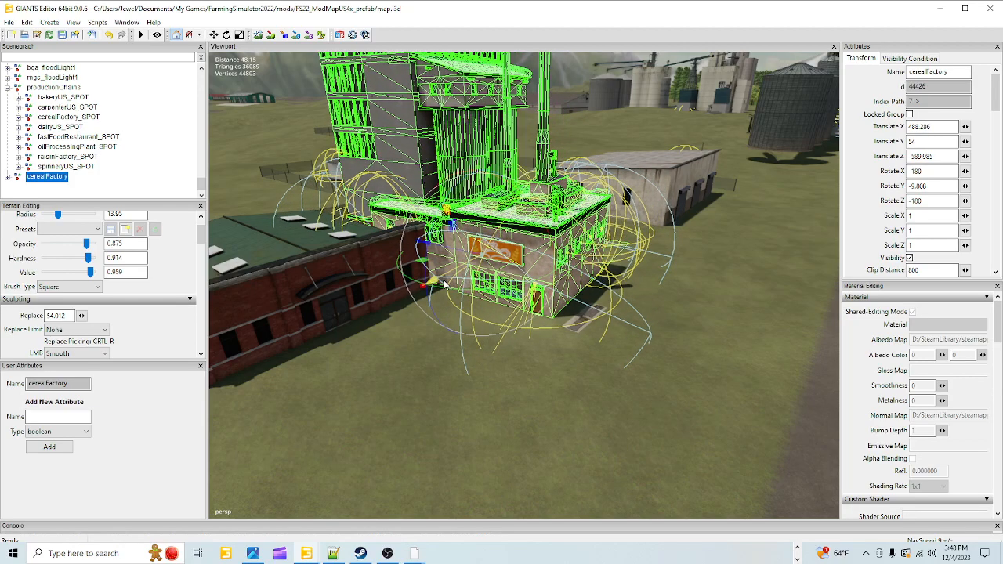
Step: Rotate the cereal factory to about -7.141 around Y and move it to X 488.56, Z -588.349 beside the red brick building
{"action": "left_click_drag", "start_coordinate": [454, 253], "coordinate": [524, 311]}
{"action": "scroll", "coordinate": [447, 348], "scroll_direction": "up", "scroll_amount": 5}
{"action": "scroll", "coordinate": [573, 307], "scroll_direction": "down", "scroll_amount": 3}
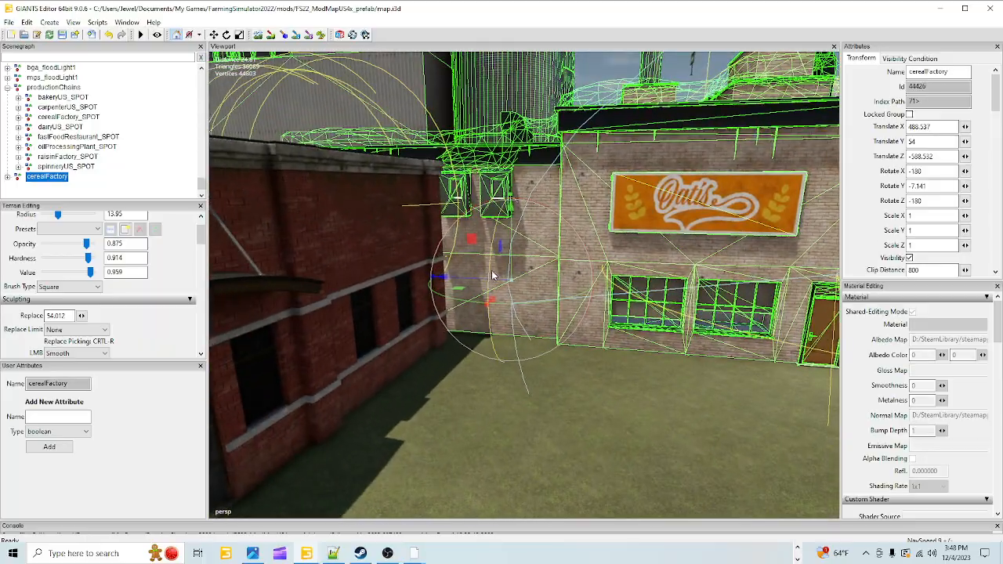
{"action": "left_click_drag", "start_coordinate": [478, 282], "coordinate": [458, 328]}
{"action": "right_click_drag", "start_coordinate": [459, 327], "coordinate": [530, 287], "text": "alt"}
{"action": "left_click_drag", "start_coordinate": [531, 287], "coordinate": [617, 294], "text": "alt"}
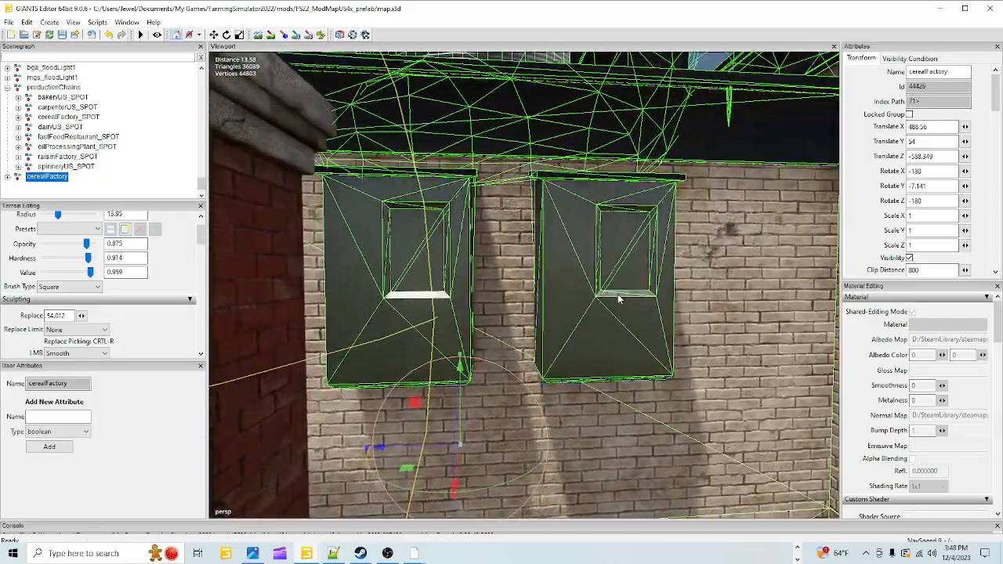
Step: Move the cereal factory along the brick building to X 487.71, Z -587.994
{"action": "right_click_drag", "start_coordinate": [618, 294], "coordinate": [577, 334], "text": "alt"}
{"action": "left_click_drag", "start_coordinate": [430, 419], "coordinate": [463, 461]}
{"action": "left_click_drag", "start_coordinate": [510, 439], "coordinate": [516, 411], "text": "alt"}
{"action": "scroll", "coordinate": [593, 425], "scroll_direction": "down", "scroll_amount": 4}
{"action": "scroll", "coordinate": [452, 441], "scroll_direction": "up", "scroll_amount": 4}
{"action": "scroll", "coordinate": [510, 417], "scroll_direction": "down", "scroll_amount": 5}
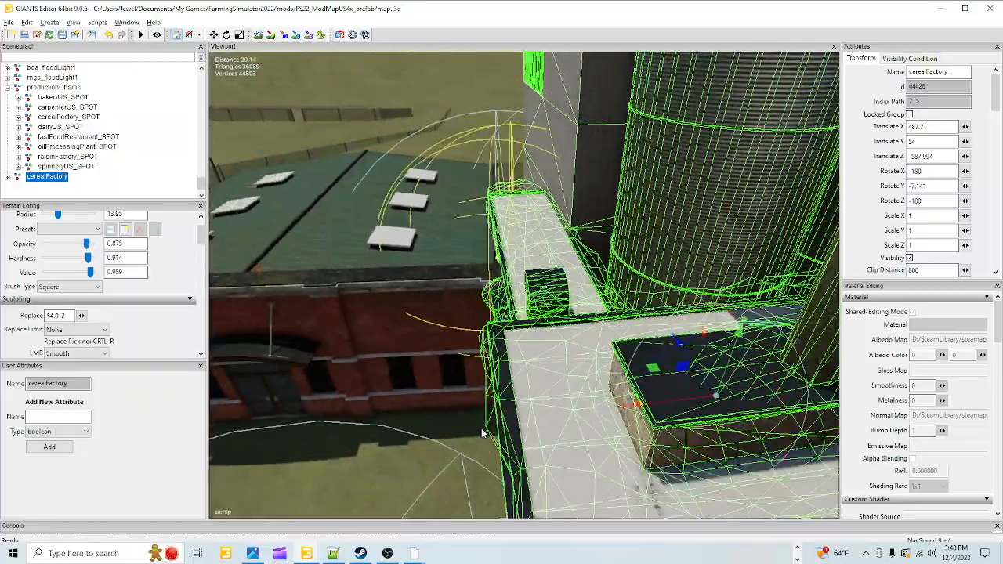
{"action": "scroll", "coordinate": [515, 412], "scroll_direction": "down", "scroll_amount": 4}
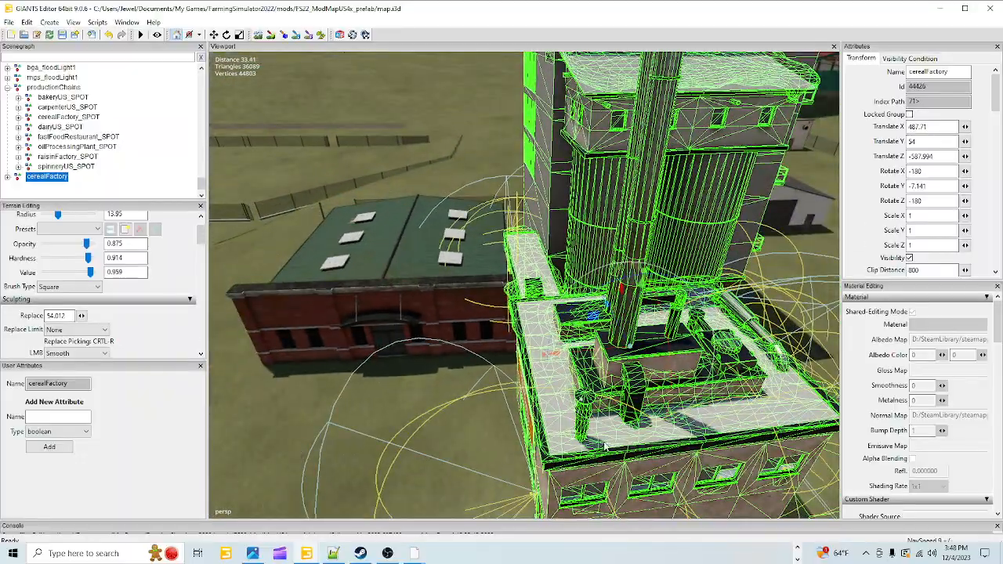
Step: Rotate the cereal factory to about -3.415 around Y and shift it to X 487.755, Z -587.242
{"action": "left_click_drag", "start_coordinate": [634, 417], "coordinate": [570, 422]}
{"action": "right_click_drag", "start_coordinate": [570, 422], "coordinate": [602, 352], "text": "alt"}
{"action": "scroll", "coordinate": [603, 352], "scroll_direction": "up", "scroll_amount": 5}
{"action": "left_click_drag", "start_coordinate": [612, 352], "coordinate": [704, 367], "text": "alt"}
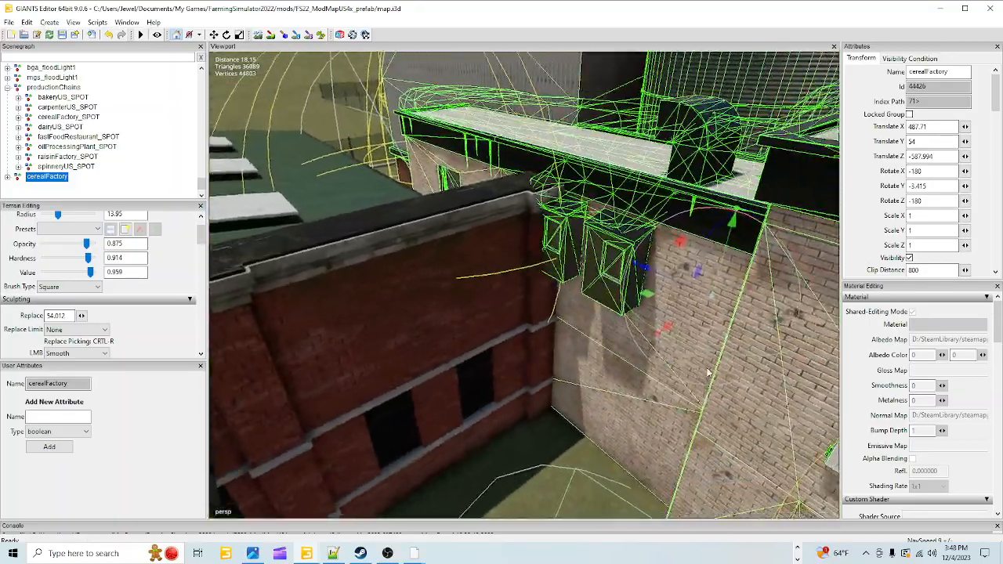
{"action": "middle_click_drag", "start_coordinate": [704, 368], "coordinate": [657, 381], "text": "alt"}
{"action": "left_click_drag", "start_coordinate": [519, 374], "coordinate": [581, 393], "text": "alt"}
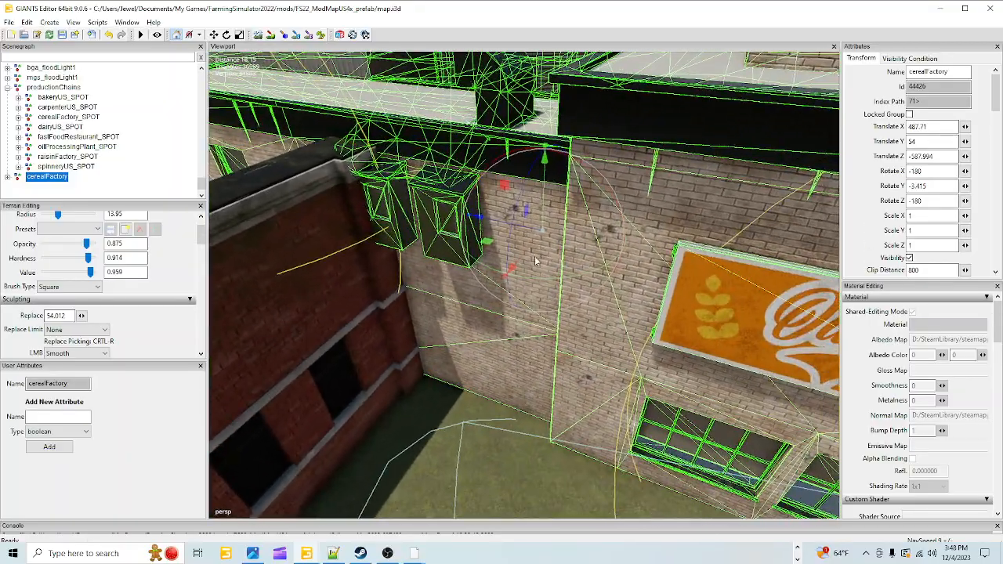
{"action": "mouse_move", "coordinate": [508, 223]}
{"action": "left_mouse_down"}
{"action": "mouse_move", "coordinate": [527, 229]}
{"action": "mouse_move", "coordinate": [517, 229]}
{"action": "left_mouse_up"}
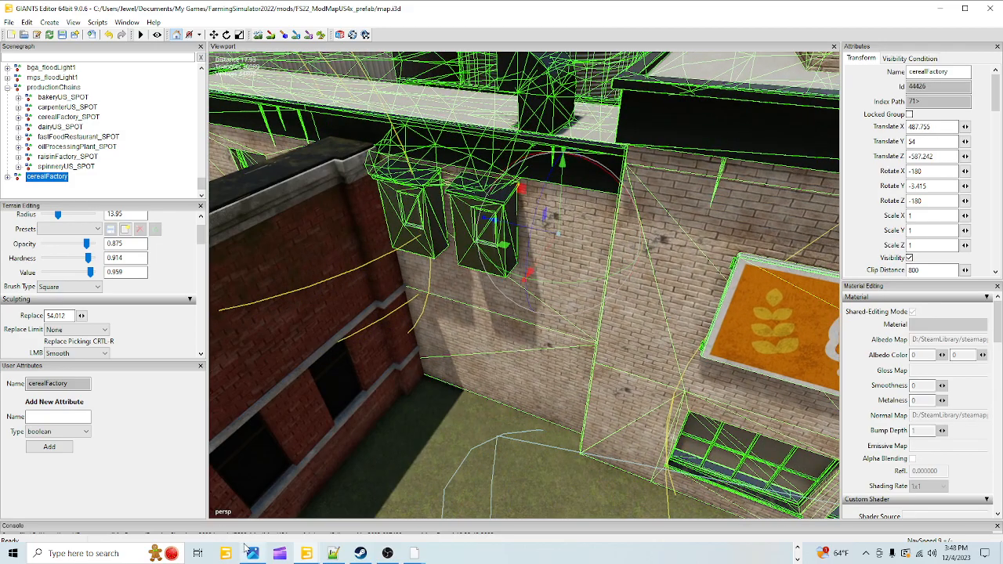
Step: Open the screenshot viewer, compare the factory views from fsScreen_2023_12_01_16_02_45.png to fsScreen_2023_12_01_16_03_39.png, and return to the editor
{"action": "mouse_move", "coordinate": [251, 553]}
{"action": "mouse_move", "coordinate": [249, 482]}
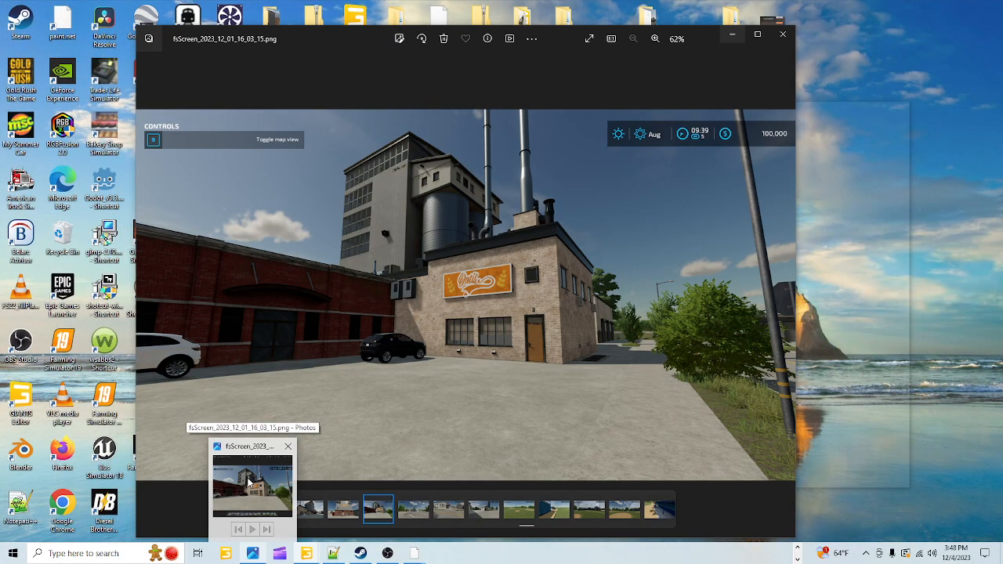
{"action": "left_click", "coordinate": [249, 482]}
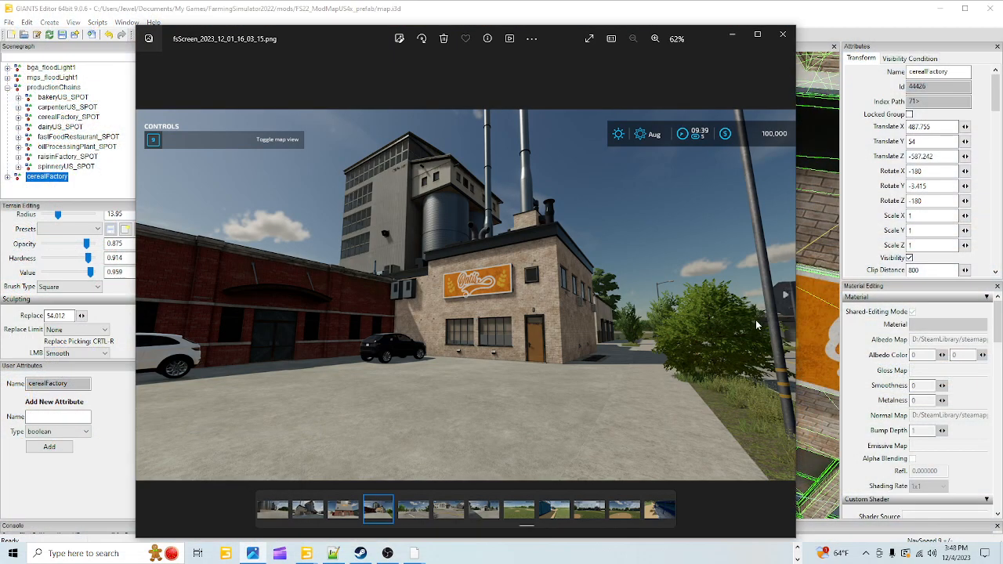
{"action": "left_click", "coordinate": [778, 301]}
{"action": "left_click", "coordinate": [779, 301]}
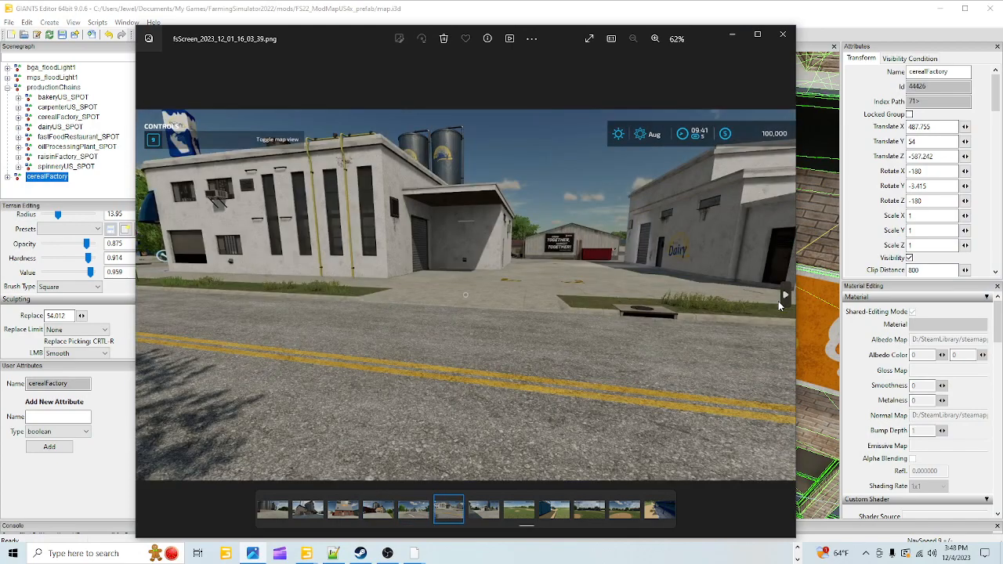
{"action": "left_click", "coordinate": [145, 286]}
{"action": "left_click", "coordinate": [145, 285]}
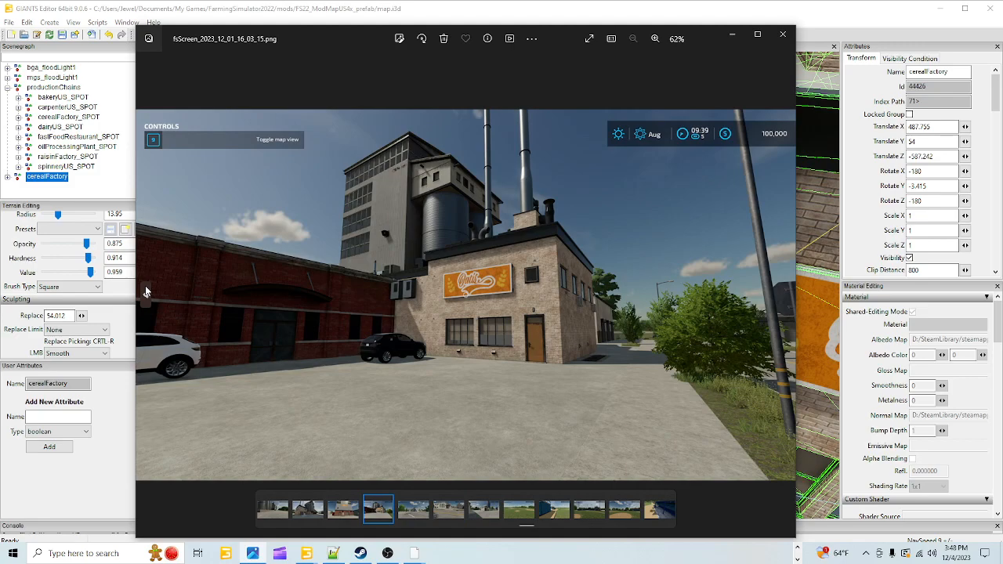
{"action": "left_click", "coordinate": [145, 287]}
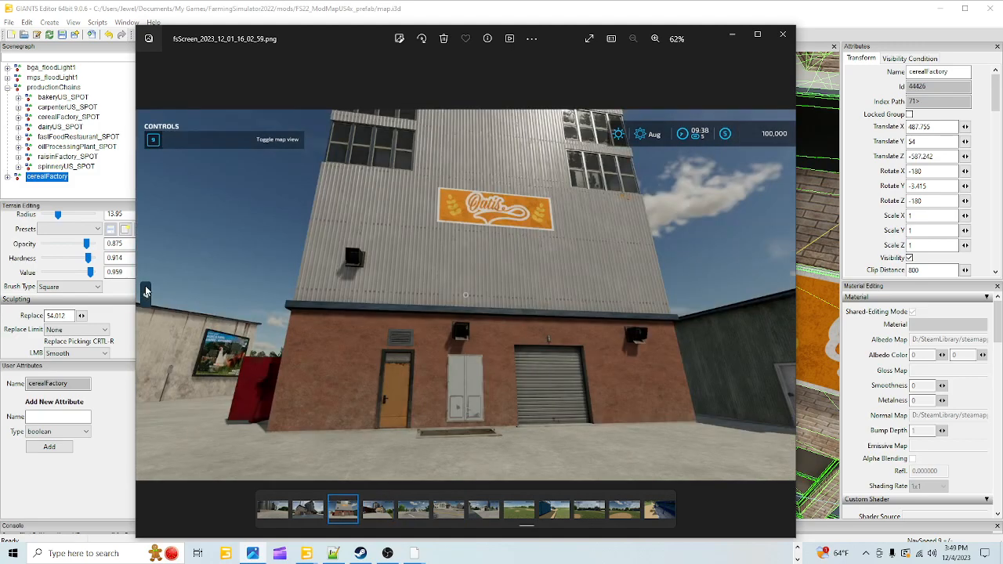
{"action": "left_click", "coordinate": [145, 290]}
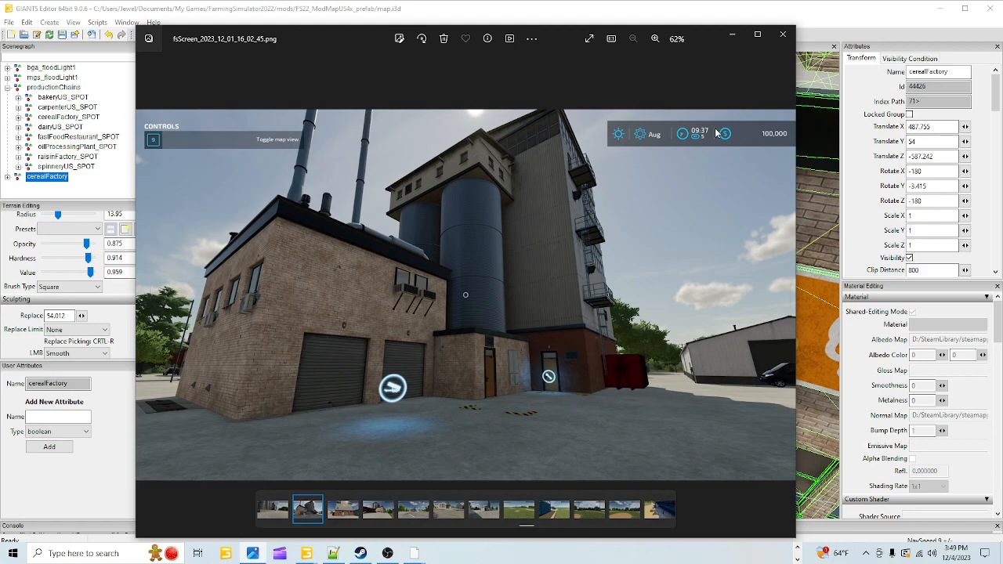
{"action": "left_click", "coordinate": [732, 35]}
Step: Examine the tower side of the factory against the fence and the neighbouring buildings
{"action": "left_click_drag", "start_coordinate": [678, 272], "coordinate": [464, 195], "text": "alt"}
{"action": "right_click_drag", "start_coordinate": [465, 195], "coordinate": [759, 228], "text": "alt"}
{"action": "left_click_drag", "start_coordinate": [760, 228], "coordinate": [679, 367], "text": "alt"}
{"action": "right_click_drag", "start_coordinate": [443, 312], "coordinate": [506, 323], "text": "alt"}
{"action": "left_click_drag", "start_coordinate": [507, 323], "coordinate": [650, 388], "text": "alt"}
{"action": "right_click_drag", "start_coordinate": [650, 389], "coordinate": [548, 426], "text": "alt"}
{"action": "left_click_drag", "start_coordinate": [515, 450], "coordinate": [537, 445], "text": "alt"}
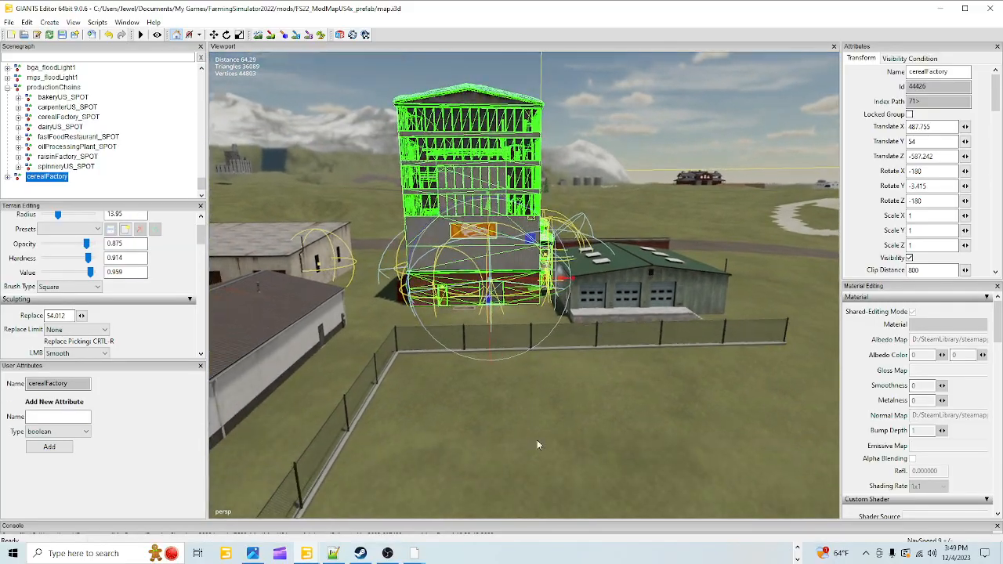
Step: Inspect the narrow passage between the factory and the green garage building, and check it against the reference screenshot
{"action": "right_click_drag", "start_coordinate": [538, 445], "coordinate": [757, 139], "text": "alt"}
{"action": "left_click_drag", "start_coordinate": [757, 139], "coordinate": [705, 224], "text": "alt"}
{"action": "right_click_drag", "start_coordinate": [706, 225], "coordinate": [548, 415], "text": "alt"}
{"action": "left_click_drag", "start_coordinate": [548, 415], "coordinate": [626, 329], "text": "alt"}
{"action": "right_click_drag", "start_coordinate": [626, 328], "coordinate": [671, 312], "text": "alt"}
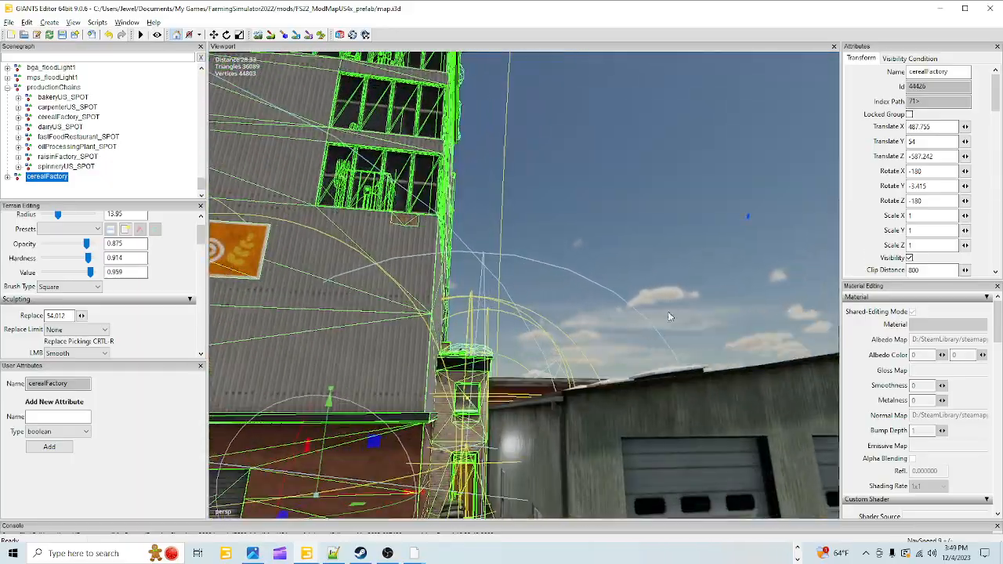
{"action": "left_click_drag", "start_coordinate": [672, 312], "coordinate": [633, 405], "text": "alt"}
{"action": "left_click_drag", "start_coordinate": [549, 422], "coordinate": [533, 409], "text": "alt"}
{"action": "mouse_move", "coordinate": [532, 406]}
{"action": "right_mouse_down", "text": "alt"}
{"action": "mouse_move", "coordinate": [509, 394]}
{"action": "mouse_move", "coordinate": [549, 371]}
{"action": "mouse_move", "coordinate": [534, 396]}
{"action": "right_mouse_up", "text": "alt"}
{"action": "left_click_drag", "start_coordinate": [535, 397], "coordinate": [594, 384], "text": "alt"}
{"action": "right_click_drag", "start_coordinate": [594, 385], "coordinate": [603, 354], "text": "alt"}
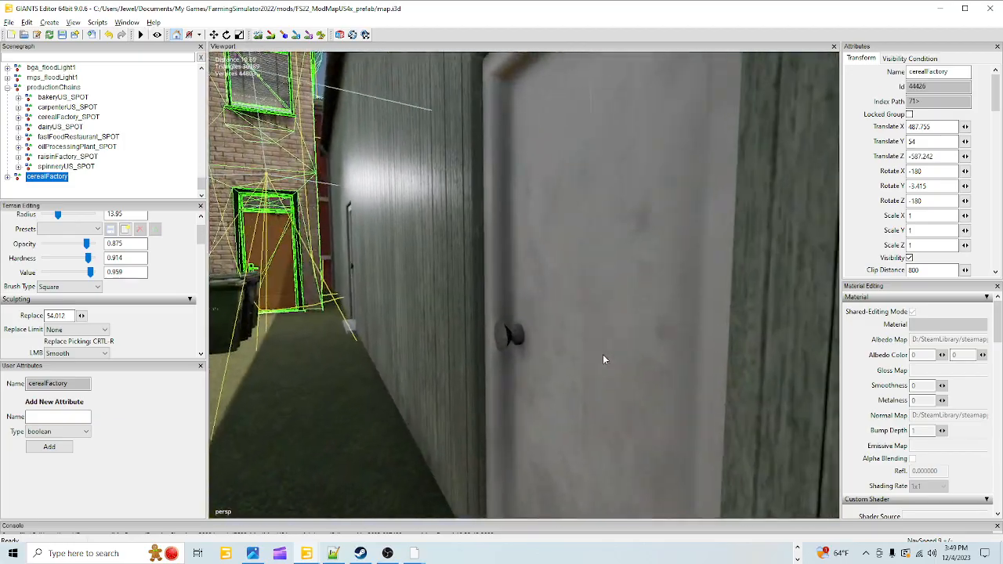
{"action": "left_click_drag", "start_coordinate": [604, 351], "coordinate": [551, 345], "text": "alt"}
{"action": "right_click_drag", "start_coordinate": [551, 345], "coordinate": [502, 414], "text": "alt"}
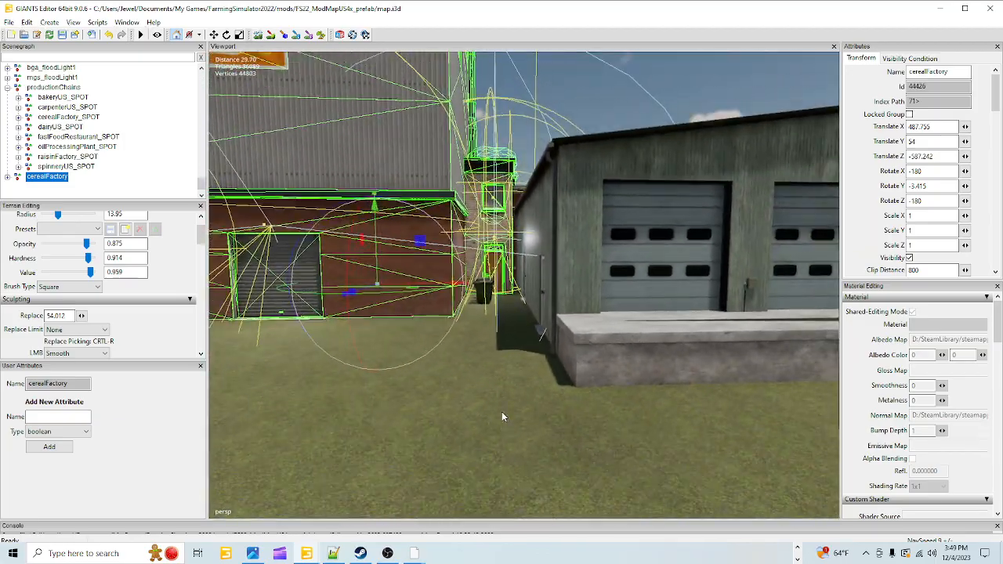
{"action": "right_click_drag", "start_coordinate": [563, 275], "coordinate": [520, 345], "text": "alt"}
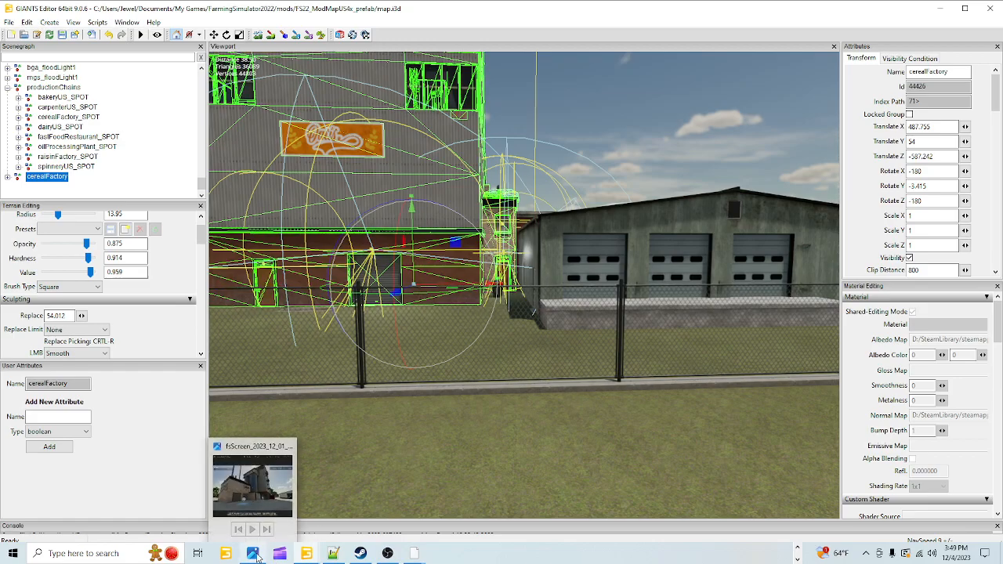
{"action": "mouse_move", "coordinate": [266, 500]}
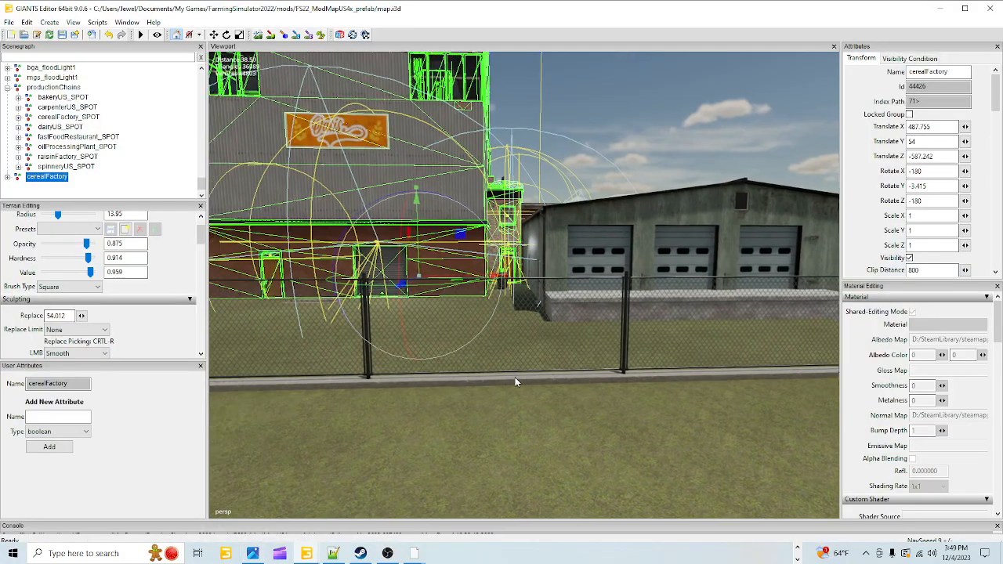
Step: Slide the cereal factory to X 486.569, Z -587.171
{"action": "left_click_drag", "start_coordinate": [515, 381], "coordinate": [372, 430], "text": "alt"}
{"action": "scroll", "coordinate": [389, 341], "scroll_direction": "up", "scroll_amount": 5}
{"action": "right_click_drag", "start_coordinate": [373, 429], "coordinate": [493, 344], "text": "alt"}
{"action": "left_click_drag", "start_coordinate": [535, 333], "coordinate": [429, 317], "text": "alt"}
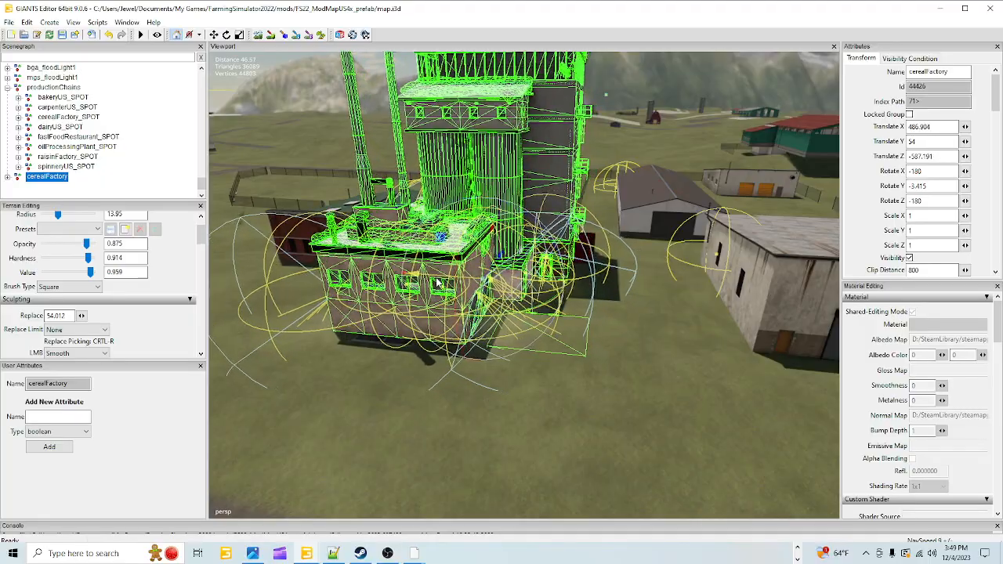
{"action": "scroll", "coordinate": [502, 429], "scroll_direction": "up", "scroll_amount": 5}
{"action": "left_click_drag", "start_coordinate": [501, 429], "coordinate": [488, 351], "text": "alt"}
{"action": "scroll", "coordinate": [661, 346], "scroll_direction": "up", "scroll_amount": 3}
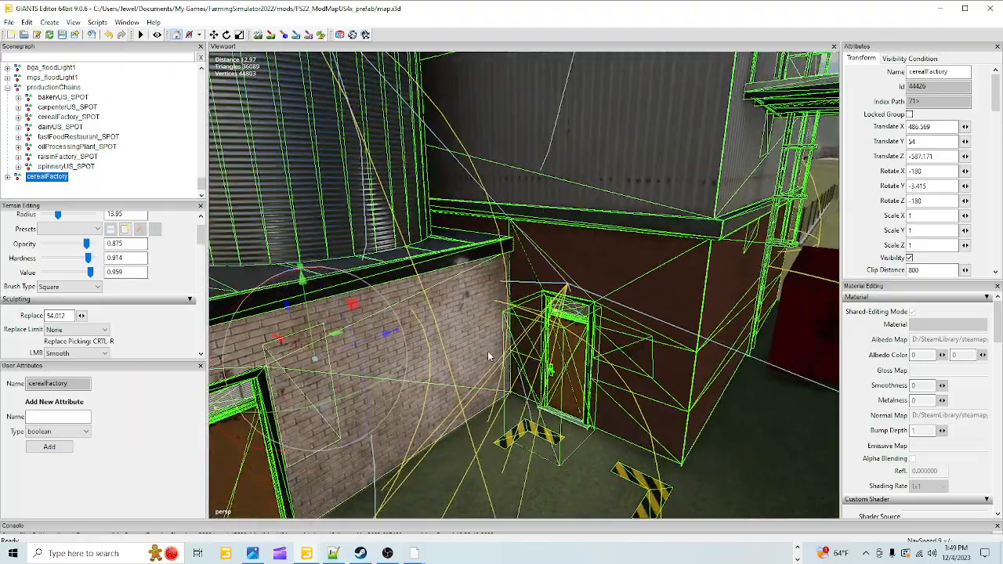
Step: Move the cereal factory back toward the brick building to X 487.025, Z -587.198
{"action": "scroll", "coordinate": [462, 440], "scroll_direction": "down", "scroll_amount": 4}
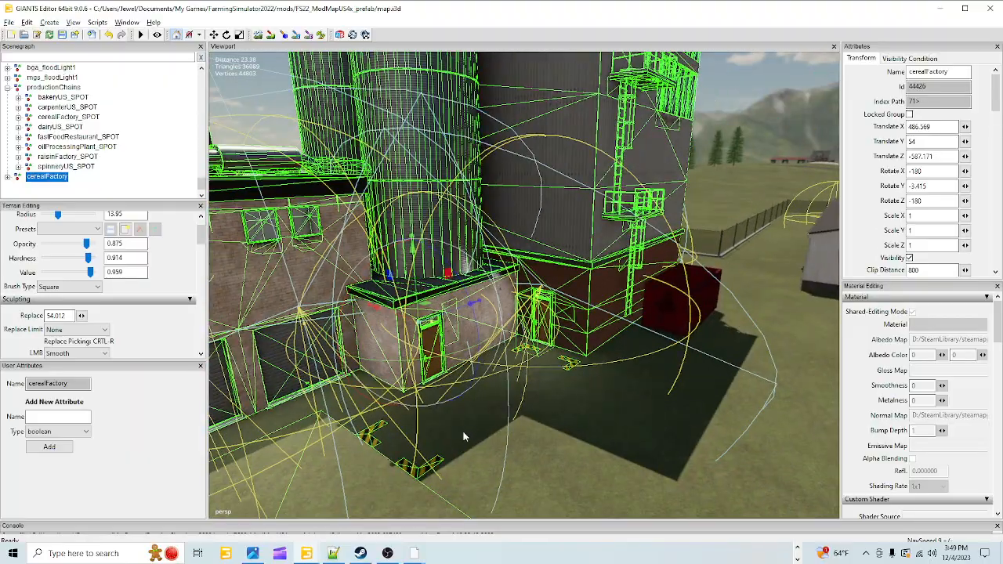
{"action": "left_click_drag", "start_coordinate": [392, 316], "coordinate": [603, 388]}
{"action": "scroll", "coordinate": [466, 300], "scroll_direction": "up", "scroll_amount": 4}
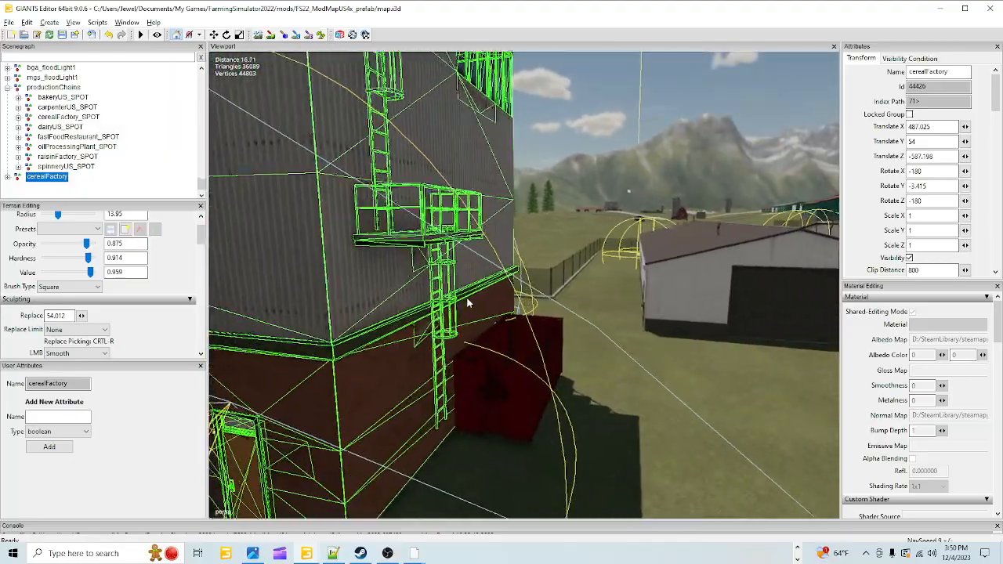
Step: Compare the red container beside the factory tower with fsScreen_2023_12_01_16_02_45.png
{"action": "left_click_drag", "start_coordinate": [467, 300], "coordinate": [477, 407], "text": "alt"}
{"action": "scroll", "coordinate": [557, 363], "scroll_direction": "up", "scroll_amount": 5}
{"action": "left_click_drag", "start_coordinate": [557, 363], "coordinate": [511, 468], "text": "alt"}
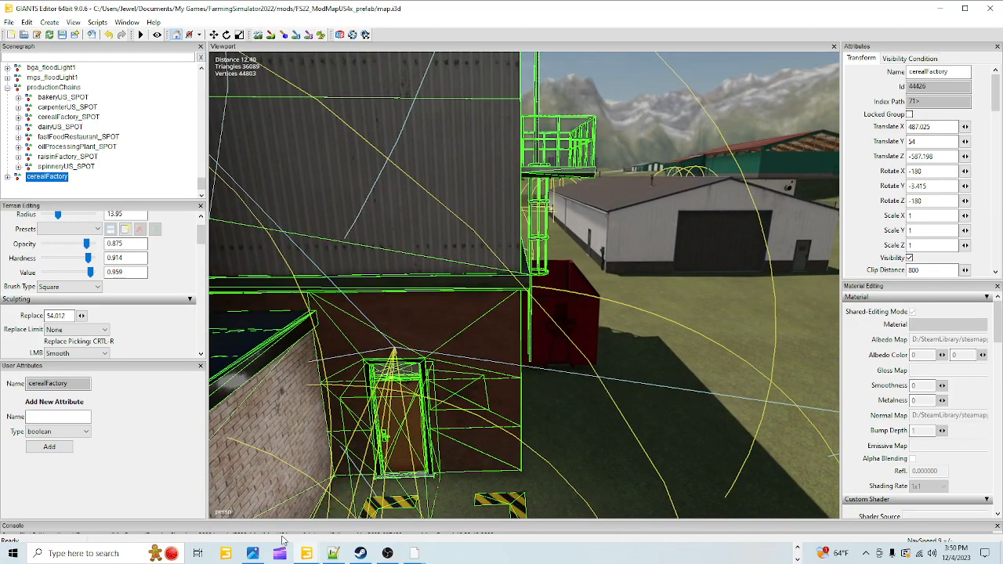
{"action": "left_click", "coordinate": [232, 474]}
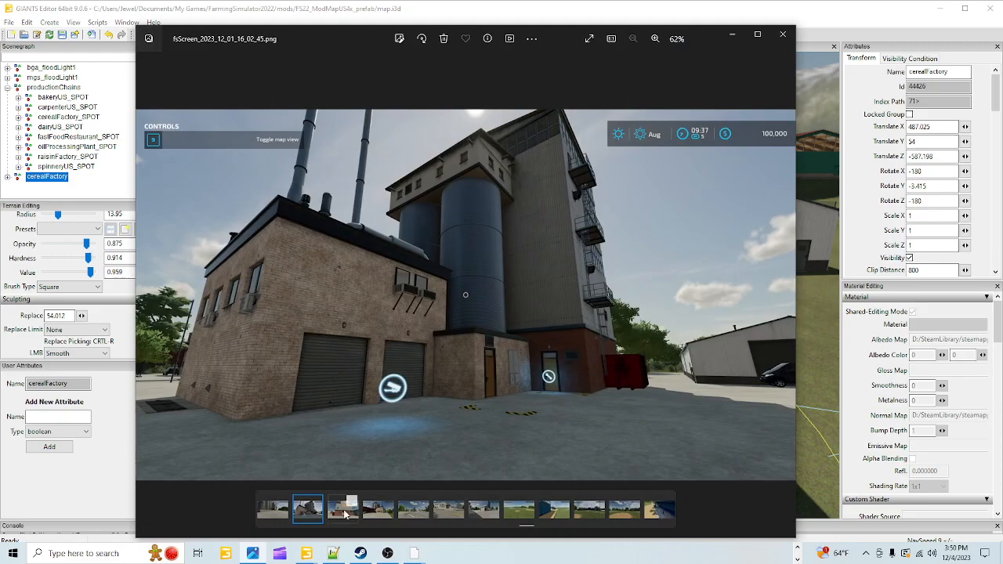
{"action": "left_click", "coordinate": [651, 12]}
{"action": "left_click_drag", "start_coordinate": [568, 248], "coordinate": [588, 387], "text": "alt"}
{"action": "scroll", "coordinate": [523, 358], "scroll_direction": "up", "scroll_amount": 3}
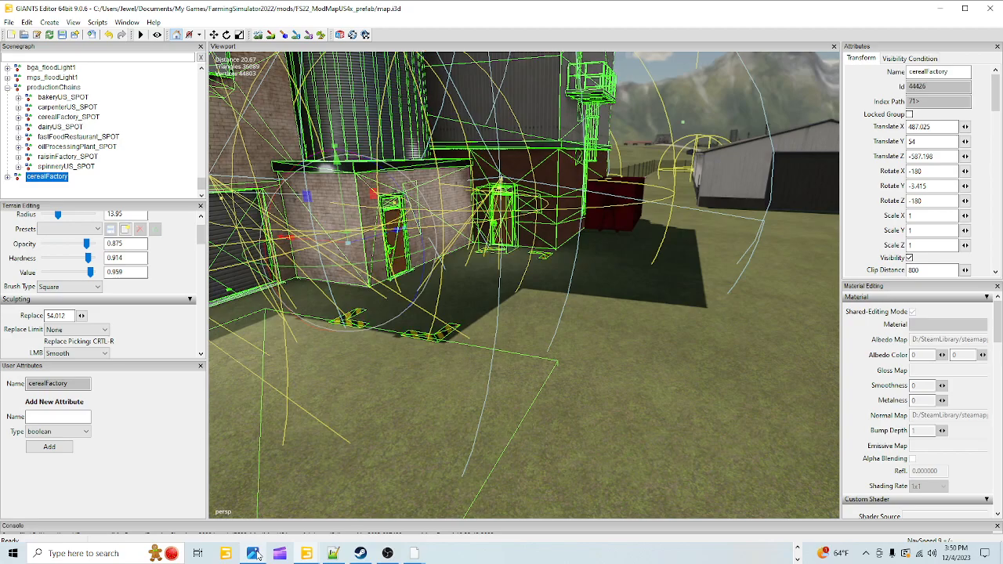
{"action": "mouse_move", "coordinate": [243, 497]}
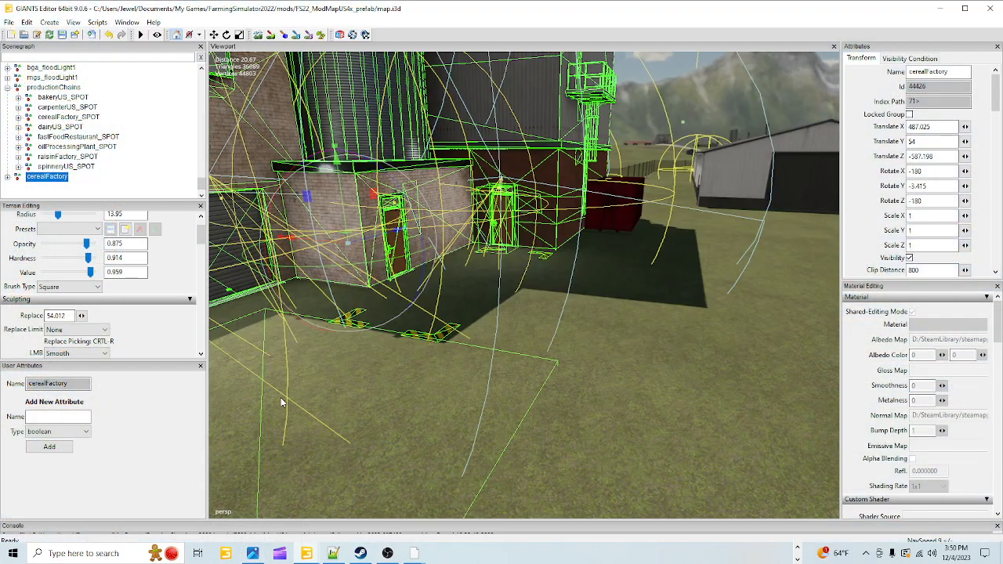
Step: Frame the factory from its loading-door corner like fsScreen_2023_12_01_16_02_45.png and compare the container and white shed positions
{"action": "left_click_drag", "start_coordinate": [282, 405], "coordinate": [355, 391], "text": "alt"}
{"action": "right_click_drag", "start_coordinate": [355, 391], "coordinate": [377, 514], "text": "alt"}
{"action": "left_click_drag", "start_coordinate": [417, 403], "coordinate": [490, 375], "text": "alt"}
{"action": "right_click_drag", "start_coordinate": [490, 376], "coordinate": [460, 355], "text": "alt"}
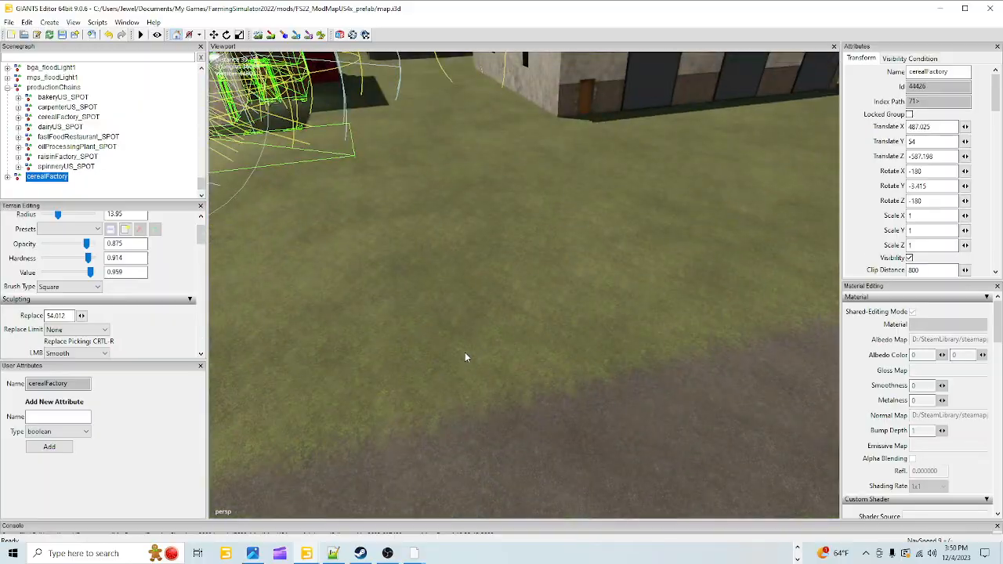
{"action": "left_click_drag", "start_coordinate": [461, 350], "coordinate": [376, 326], "text": "alt"}
{"action": "right_click_drag", "start_coordinate": [375, 326], "coordinate": [416, 391], "text": "alt"}
{"action": "left_click_drag", "start_coordinate": [415, 391], "coordinate": [458, 385], "text": "alt"}
{"action": "right_click_drag", "start_coordinate": [458, 385], "coordinate": [459, 319], "text": "alt"}
{"action": "left_click_drag", "start_coordinate": [452, 391], "coordinate": [434, 404], "text": "alt"}
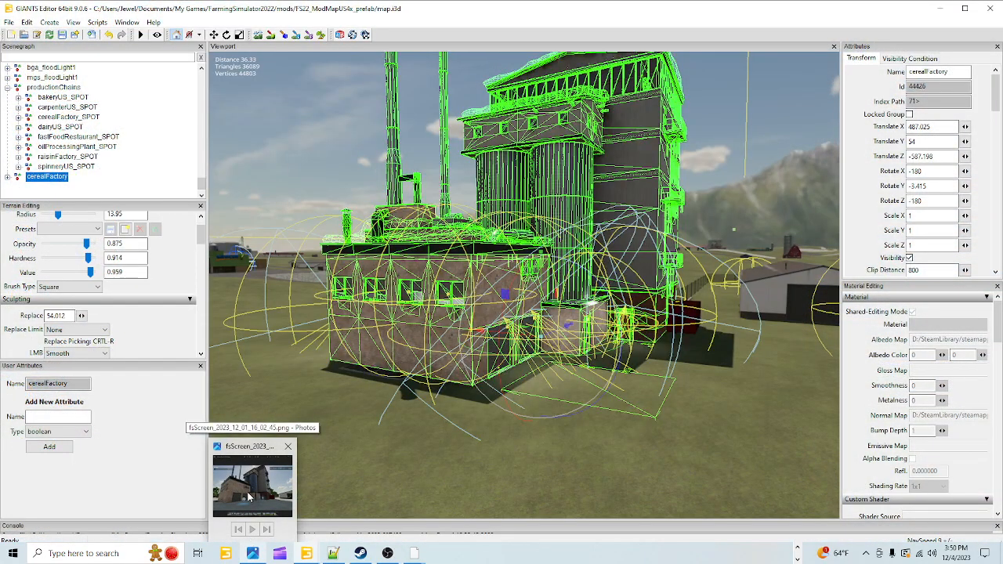
{"action": "mouse_move", "coordinate": [249, 496]}
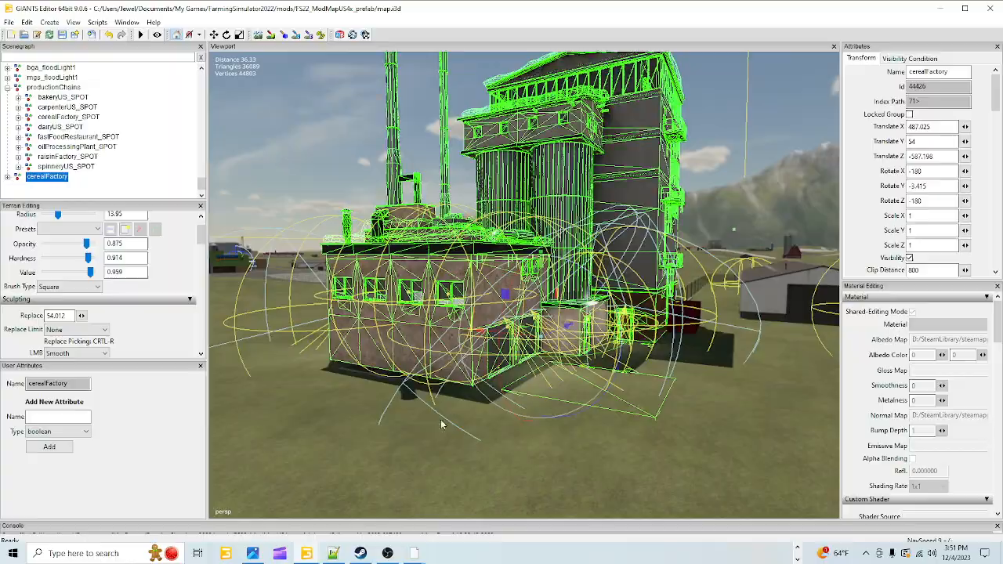
{"action": "left_click_drag", "start_coordinate": [441, 420], "coordinate": [545, 450], "text": "alt"}
{"action": "right_click_drag", "start_coordinate": [545, 451], "coordinate": [399, 388], "text": "alt"}
{"action": "left_click_drag", "start_coordinate": [399, 388], "coordinate": [475, 406], "text": "alt"}
{"action": "right_click_drag", "start_coordinate": [474, 406], "coordinate": [432, 427], "text": "alt"}
{"action": "left_click_drag", "start_coordinate": [431, 426], "coordinate": [396, 413], "text": "alt"}
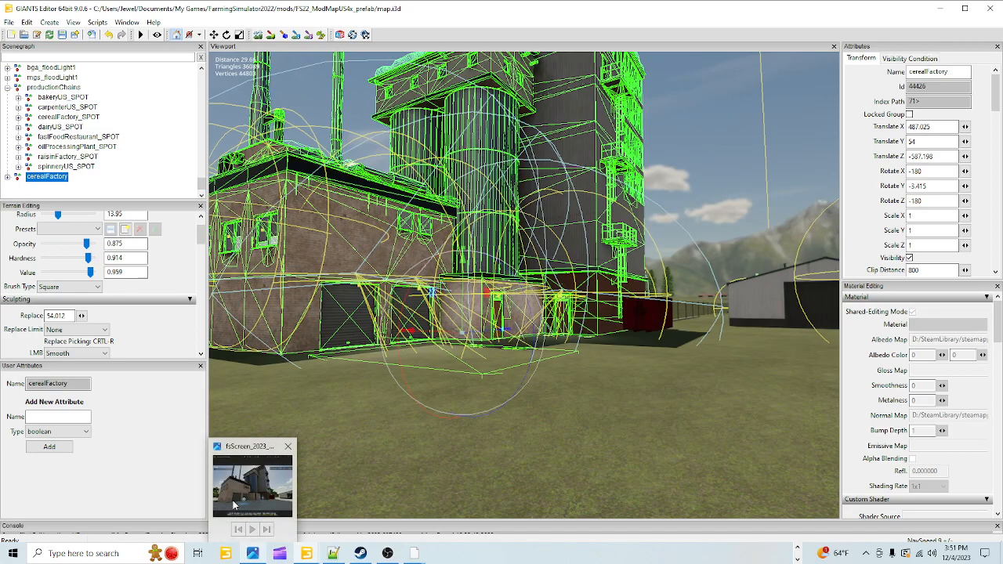
{"action": "mouse_move", "coordinate": [233, 501]}
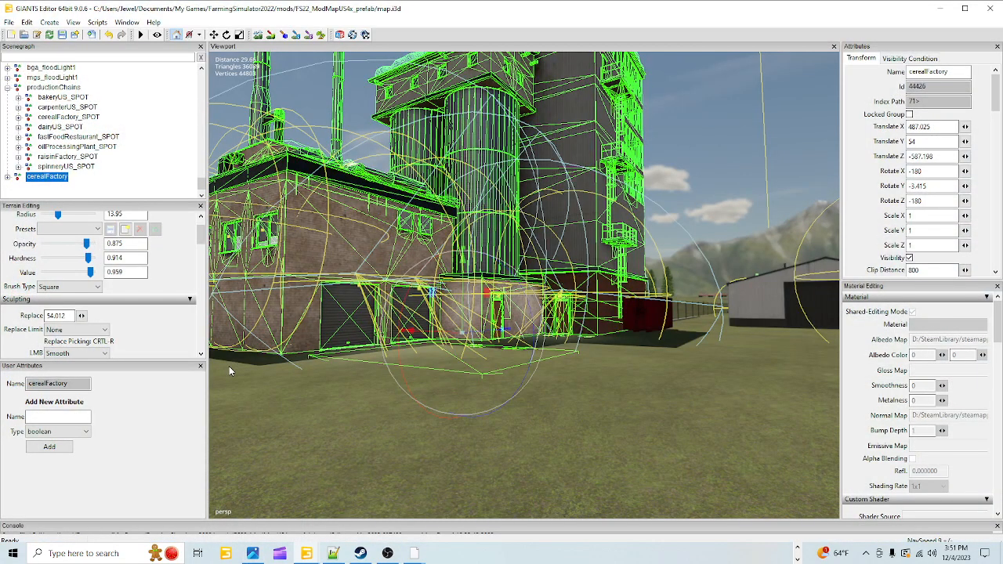
Step: Nudge the cereal factory to X 487.164, Z -587.206
{"action": "left_click_drag", "start_coordinate": [442, 471], "coordinate": [692, 379], "text": "alt"}
{"action": "mouse_move", "coordinate": [463, 384]}
{"action": "left_mouse_down", "text": "alt"}
{"action": "mouse_move", "coordinate": [495, 341]}
{"action": "mouse_move", "coordinate": [493, 316]}
{"action": "mouse_move", "coordinate": [464, 343]}
{"action": "mouse_move", "coordinate": [524, 377]}
{"action": "mouse_move", "coordinate": [472, 348]}
{"action": "mouse_move", "coordinate": [403, 358]}
{"action": "mouse_move", "coordinate": [454, 311]}
{"action": "mouse_move", "coordinate": [441, 361]}
{"action": "mouse_move", "coordinate": [387, 347]}
{"action": "mouse_move", "coordinate": [405, 313]}
{"action": "mouse_move", "coordinate": [426, 416]}
{"action": "mouse_move", "coordinate": [459, 388]}
{"action": "left_mouse_up", "text": "alt"}
{"action": "left_click_drag", "start_coordinate": [495, 251], "coordinate": [145, 342], "text": "alt"}
{"action": "left_click_drag", "start_coordinate": [403, 342], "coordinate": [471, 418], "text": "alt"}
{"action": "left_click_drag", "start_coordinate": [551, 317], "coordinate": [530, 386], "text": "alt"}
{"action": "left_click_drag", "start_coordinate": [718, 267], "coordinate": [716, 272]}
{"action": "scroll", "coordinate": [406, 348], "scroll_direction": "down", "scroll_amount": 1}
Step: Examine the ground along the factory's office front, its door corner and the fenced area beside the tower
{"action": "left_click_drag", "start_coordinate": [405, 350], "coordinate": [248, 436], "text": "alt"}
{"action": "scroll", "coordinate": [428, 421], "scroll_direction": "up", "scroll_amount": 5}
{"action": "scroll", "coordinate": [474, 478], "scroll_direction": "up", "scroll_amount": 3}
{"action": "scroll", "coordinate": [662, 288], "scroll_direction": "up", "scroll_amount": 5}
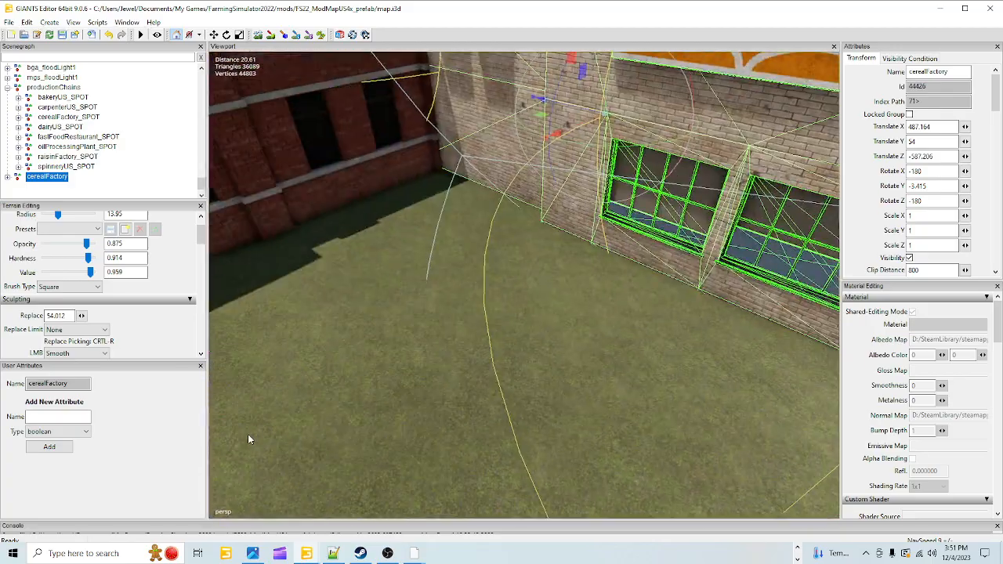
{"action": "left_click_drag", "start_coordinate": [368, 403], "coordinate": [575, 337], "text": "alt"}
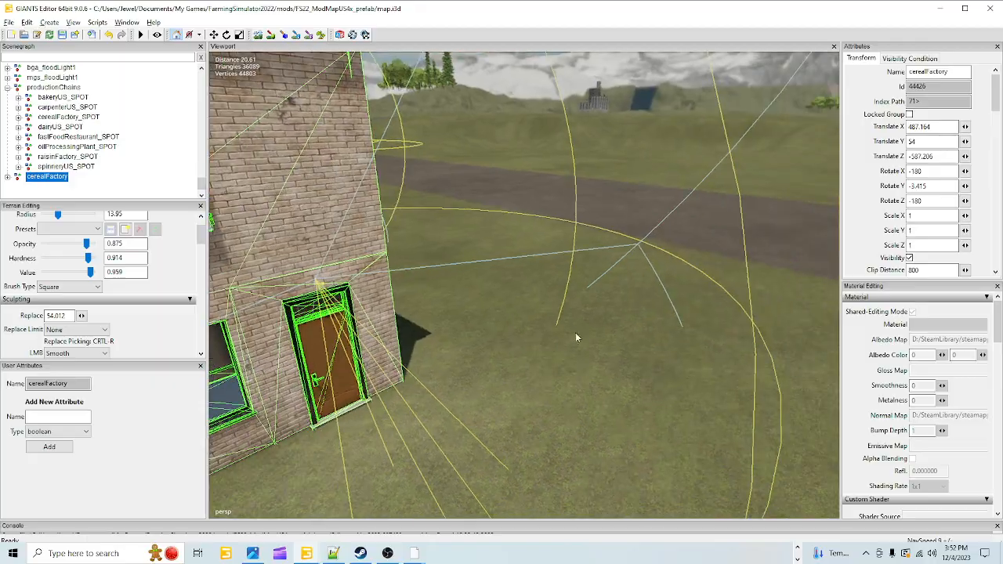
{"action": "scroll", "coordinate": [575, 337], "scroll_direction": "down", "scroll_amount": 5}
{"action": "left_click_drag", "start_coordinate": [404, 407], "coordinate": [271, 426], "text": "alt"}
{"action": "scroll", "coordinate": [366, 401], "scroll_direction": "up", "scroll_amount": 6}
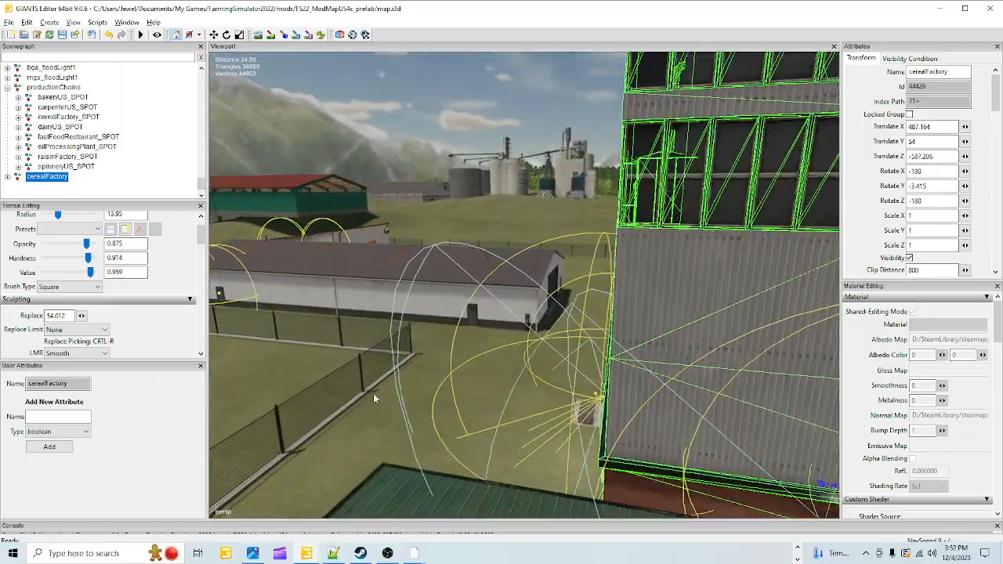
Step: Examine the cereal factory's tower wall, its ladder side, the red container and the fenced areas around the site
{"action": "scroll", "coordinate": [478, 338], "scroll_direction": "down", "scroll_amount": 4}
{"action": "left_click_drag", "start_coordinate": [478, 338], "coordinate": [519, 458], "text": "alt"}
{"action": "scroll", "coordinate": [519, 459], "scroll_direction": "up", "scroll_amount": 5}
{"action": "left_click_drag", "start_coordinate": [563, 361], "coordinate": [423, 378], "text": "alt"}
{"action": "scroll", "coordinate": [584, 341], "scroll_direction": "up", "scroll_amount": 5}
{"action": "scroll", "coordinate": [580, 337], "scroll_direction": "down", "scroll_amount": 4}
{"action": "scroll", "coordinate": [736, 345], "scroll_direction": "down", "scroll_amount": 4}
{"action": "scroll", "coordinate": [424, 377], "scroll_direction": "up", "scroll_amount": 4}
{"action": "left_click_drag", "start_coordinate": [506, 327], "coordinate": [530, 343], "text": "alt"}
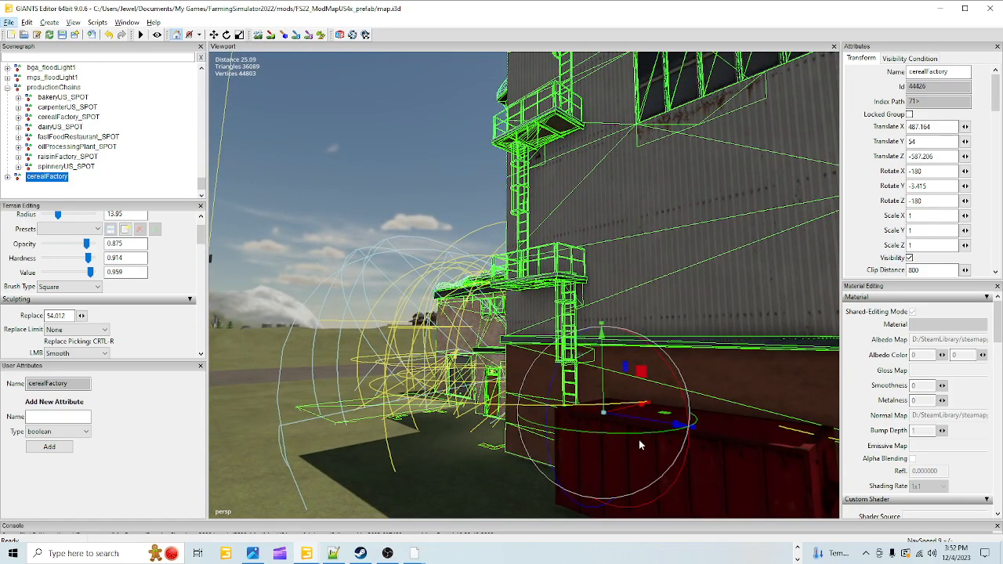
{"action": "left_click_drag", "start_coordinate": [465, 469], "coordinate": [657, 455], "text": "alt"}
{"action": "left_click_drag", "start_coordinate": [628, 336], "coordinate": [386, 355], "text": "alt"}
{"action": "left_click_drag", "start_coordinate": [752, 303], "coordinate": [616, 283], "text": "alt"}
{"action": "left_click_drag", "start_coordinate": [682, 260], "coordinate": [801, 381], "text": "alt"}
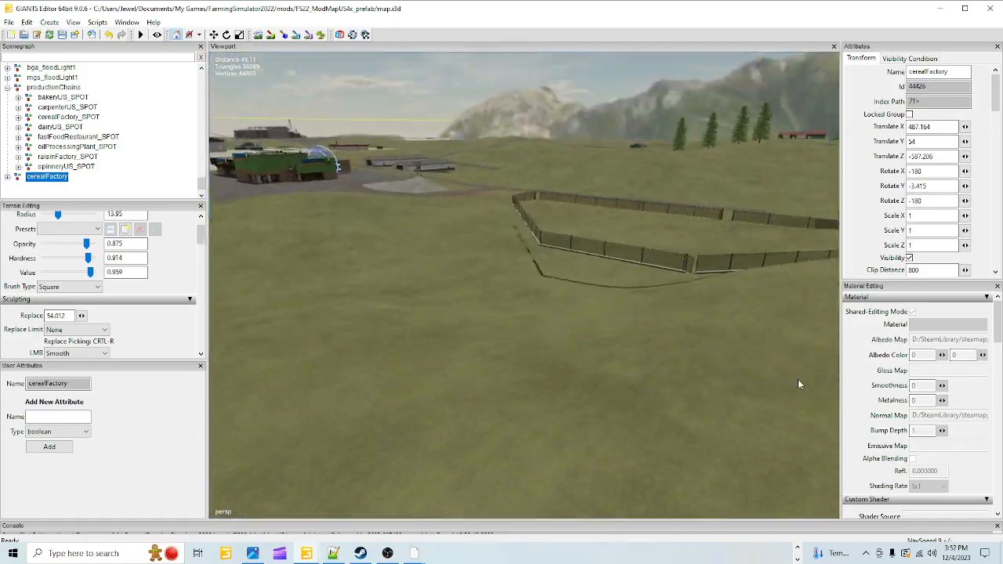
Step: Examine the factory's office front and windowed side wall, including the ground around them and the neighbouring brick building
{"action": "left_click_drag", "start_coordinate": [581, 315], "coordinate": [800, 315], "text": "alt"}
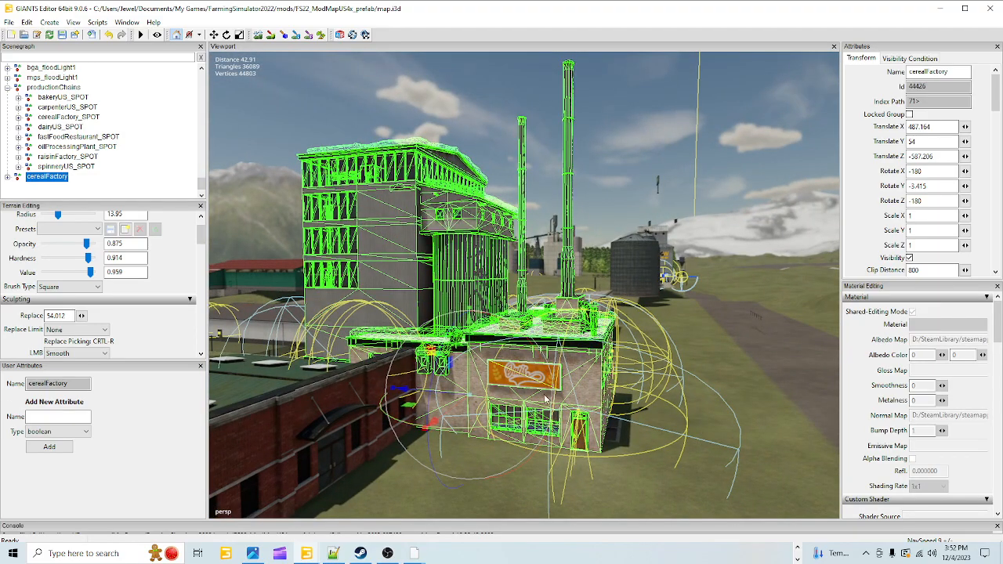
{"action": "left_click_drag", "start_coordinate": [261, 439], "coordinate": [419, 438], "text": "alt"}
{"action": "left_click_drag", "start_coordinate": [500, 390], "coordinate": [569, 458], "text": "alt"}
{"action": "right_click_drag", "start_coordinate": [569, 455], "coordinate": [566, 94], "text": "alt"}
{"action": "left_click_drag", "start_coordinate": [568, 423], "coordinate": [525, 430], "text": "alt"}
{"action": "right_click_drag", "start_coordinate": [526, 430], "coordinate": [700, 180], "text": "alt"}
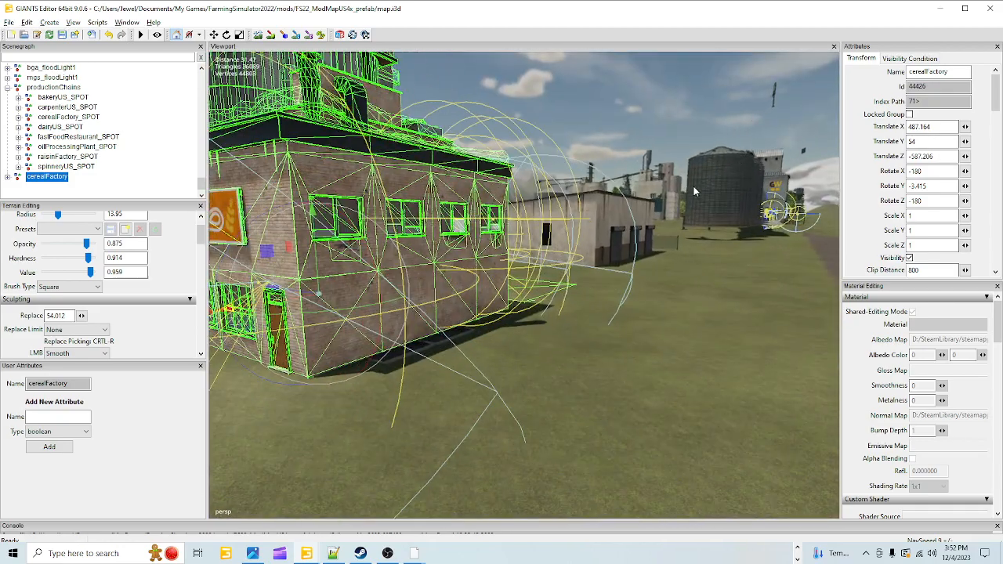
{"action": "left_click_drag", "start_coordinate": [588, 305], "coordinate": [592, 338], "text": "alt"}
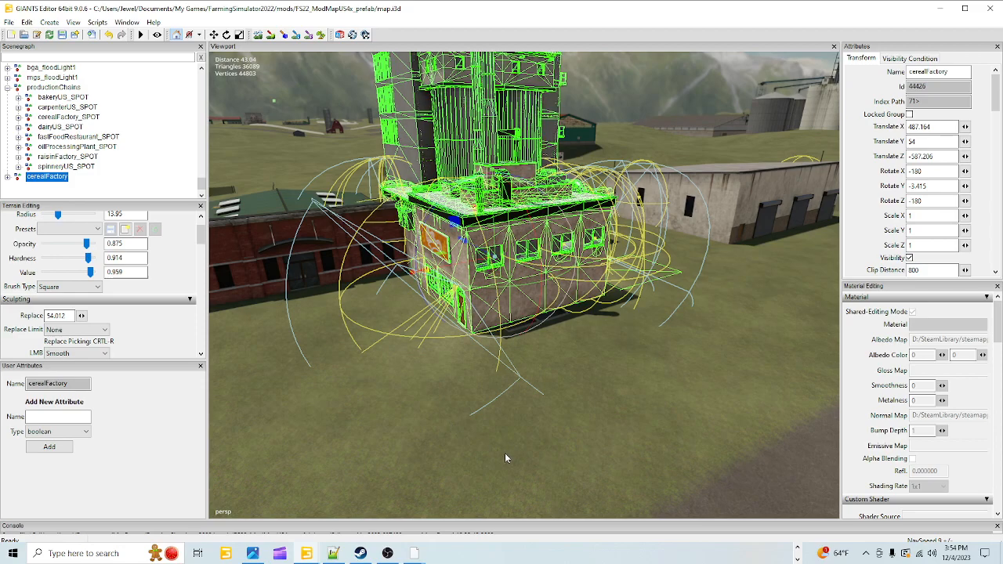
Step: Switch to File Explorer and open SteamLibrary\steamapps\common\Farming Simulator 22 on New Volume (D:)
{"action": "left_click", "coordinate": [798, 549]}
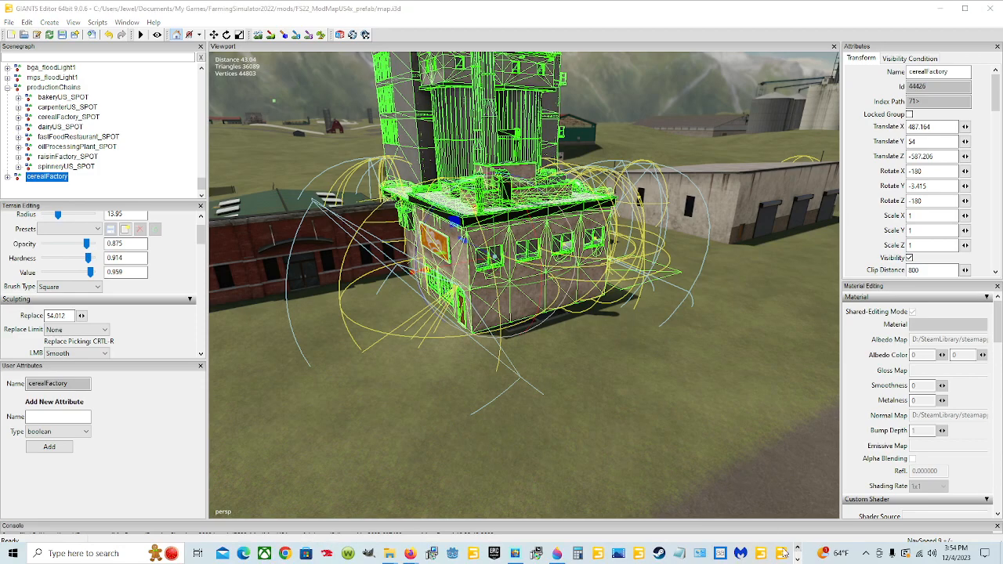
{"action": "mouse_move", "coordinate": [388, 554]}
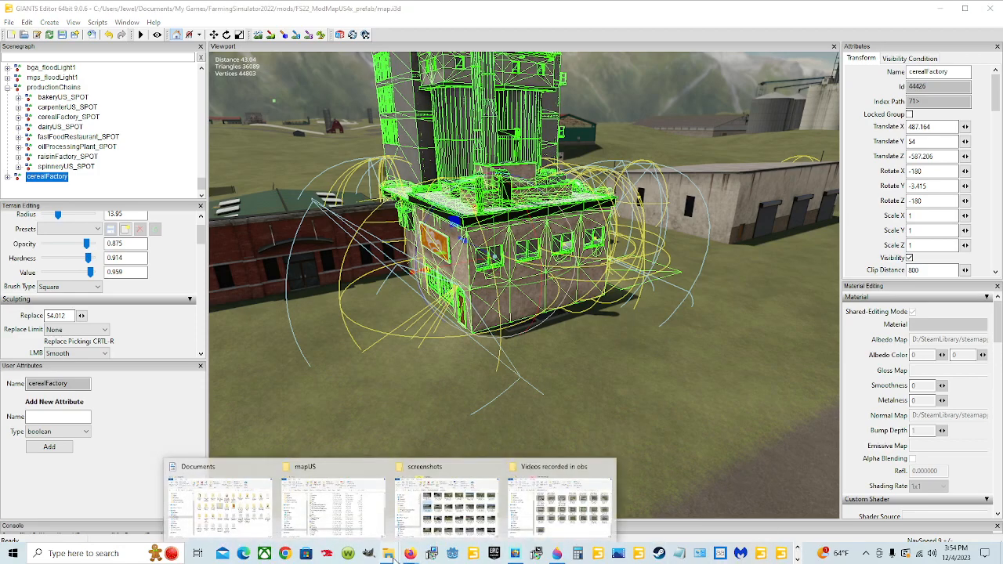
{"action": "left_click", "coordinate": [359, 508]}
{"action": "left_click", "coordinate": [377, 441]}
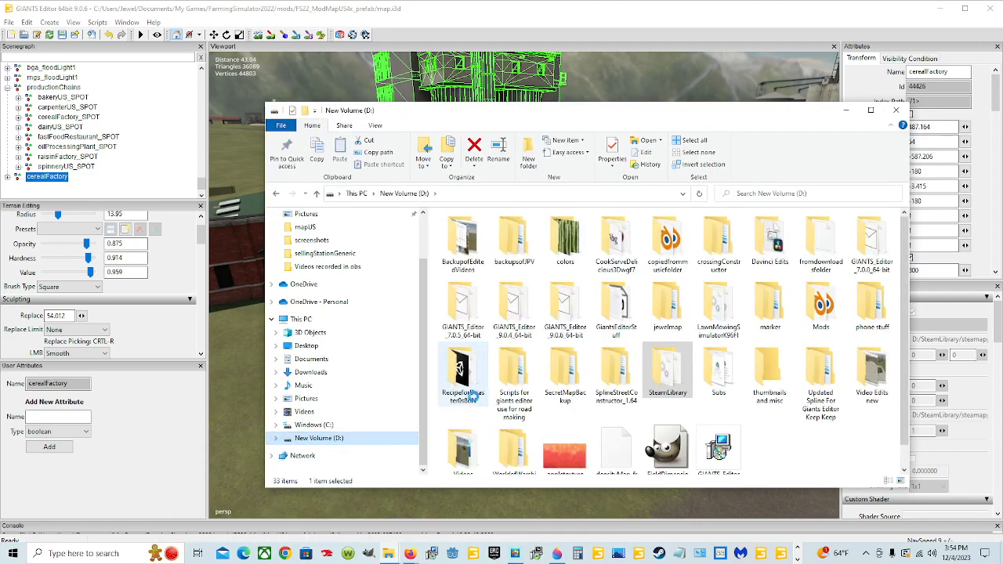
{"action": "double_click", "coordinate": [659, 372]}
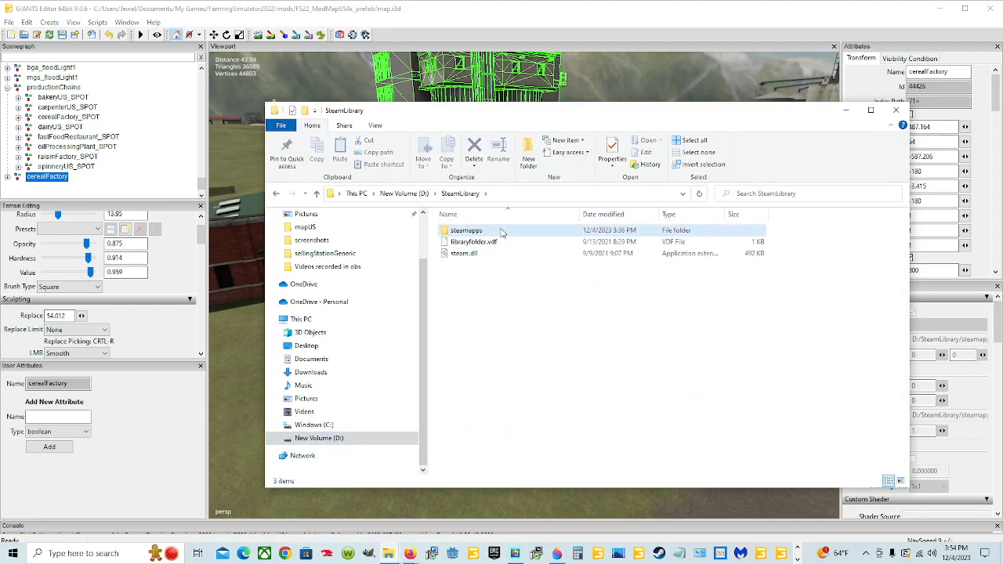
{"action": "double_click", "coordinate": [502, 230]}
{"action": "left_click", "coordinate": [506, 234]}
{"action": "double_click", "coordinate": [506, 232]}
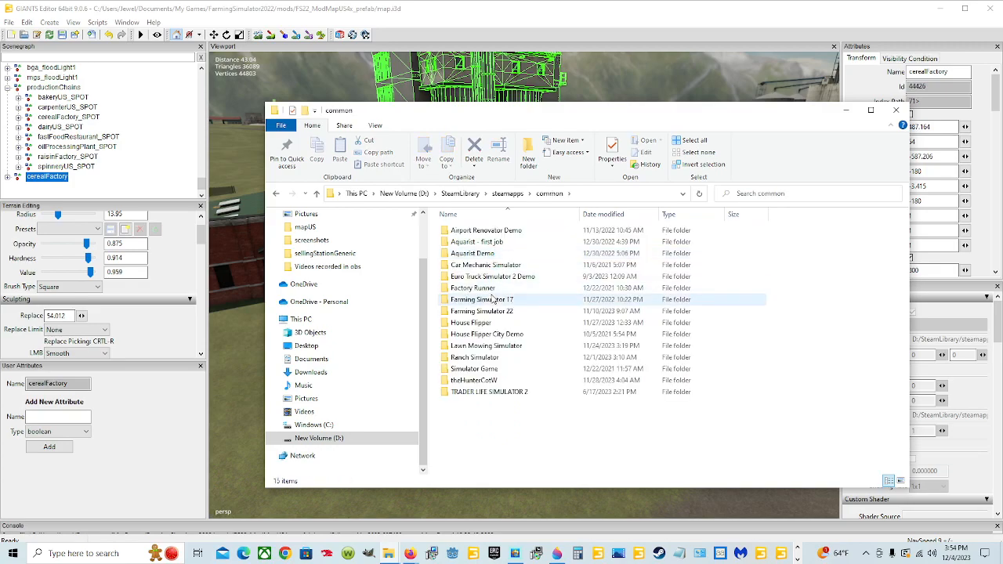
{"action": "double_click", "coordinate": [484, 316]}
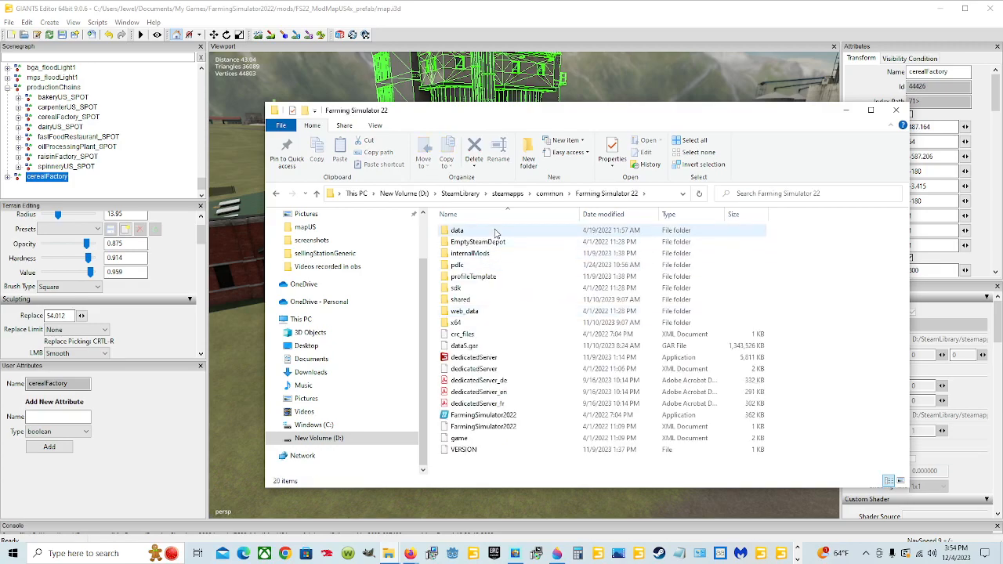
Step: Browse to data\placeables\lizard\productionPoints\cerealFactory and select the cerealFactory i3d file
{"action": "double_click", "coordinate": [466, 231]}
{"action": "left_click", "coordinate": [487, 325]}
{"action": "double_click", "coordinate": [488, 323]}
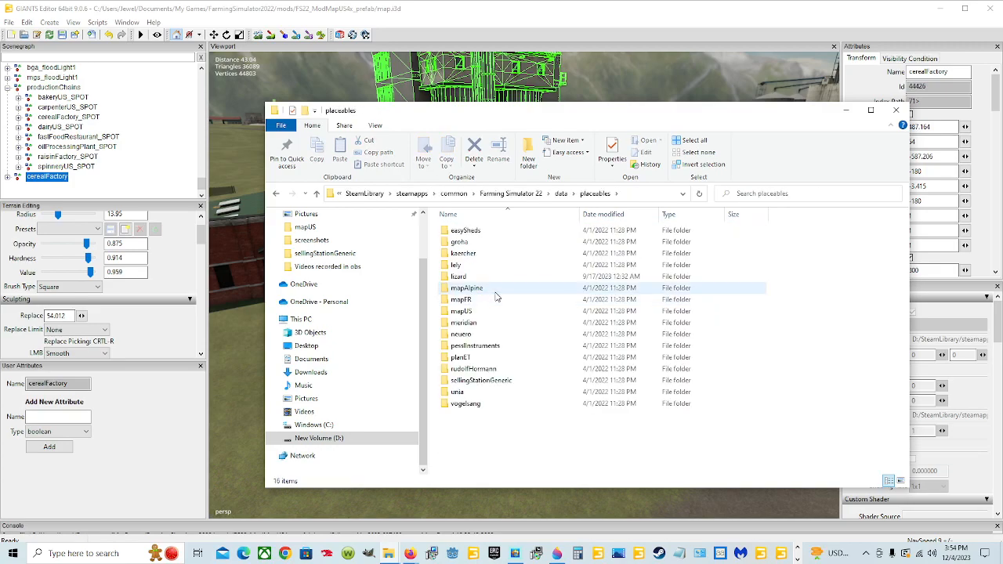
{"action": "double_click", "coordinate": [488, 289]}
{"action": "scroll", "coordinate": [489, 301], "scroll_direction": "down", "scroll_amount": 4}
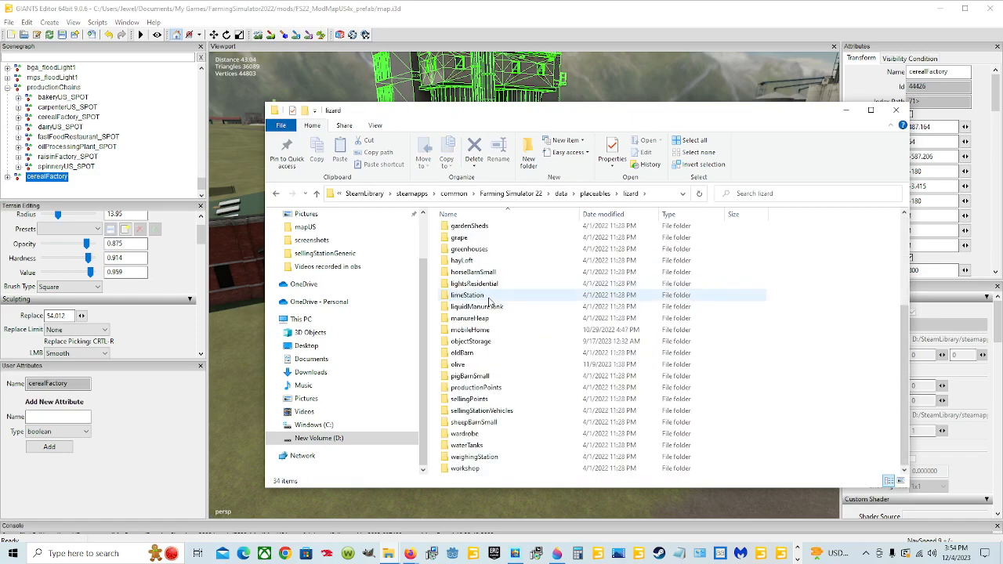
{"action": "double_click", "coordinate": [476, 388]}
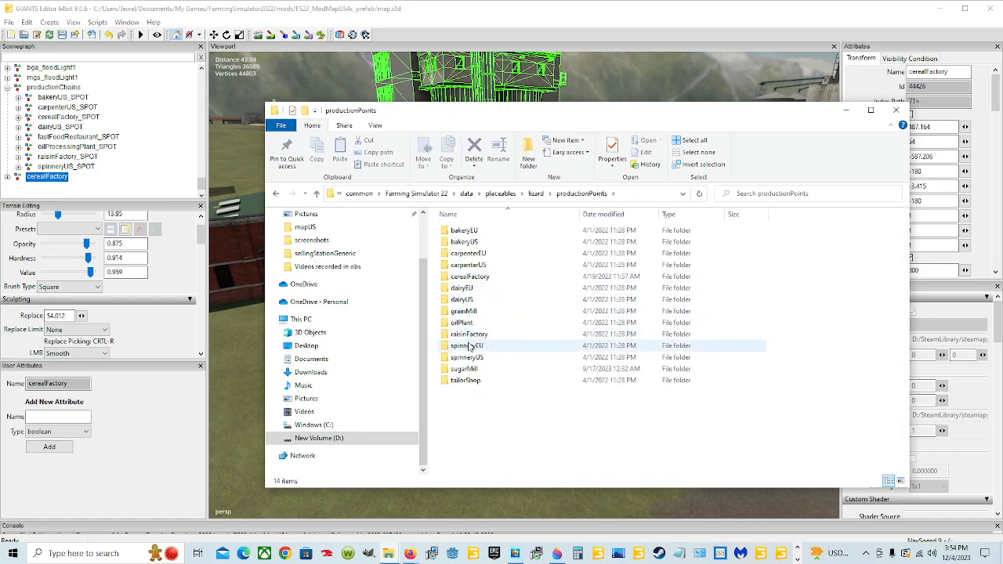
{"action": "double_click", "coordinate": [471, 277]}
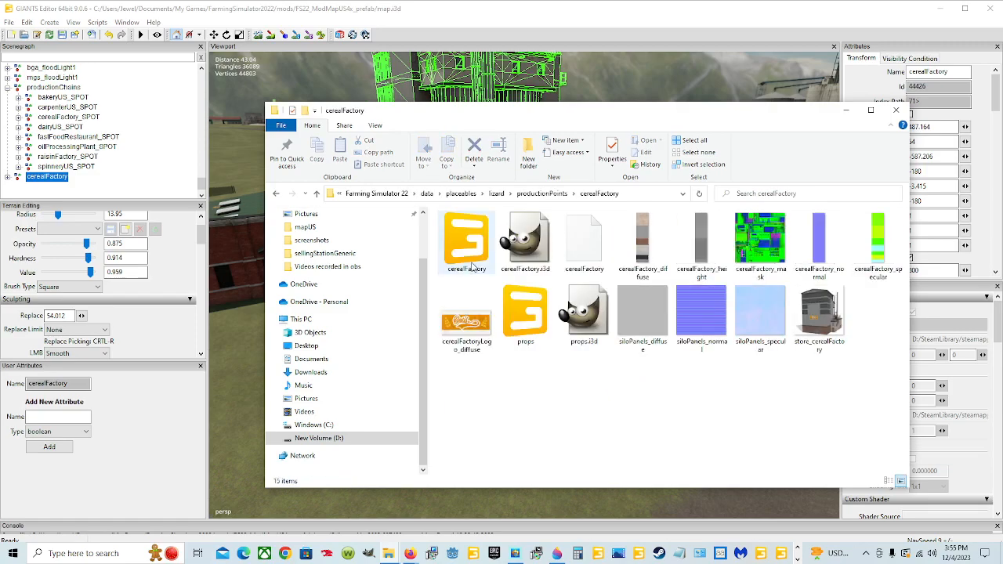
{"action": "left_click", "coordinate": [471, 267]}
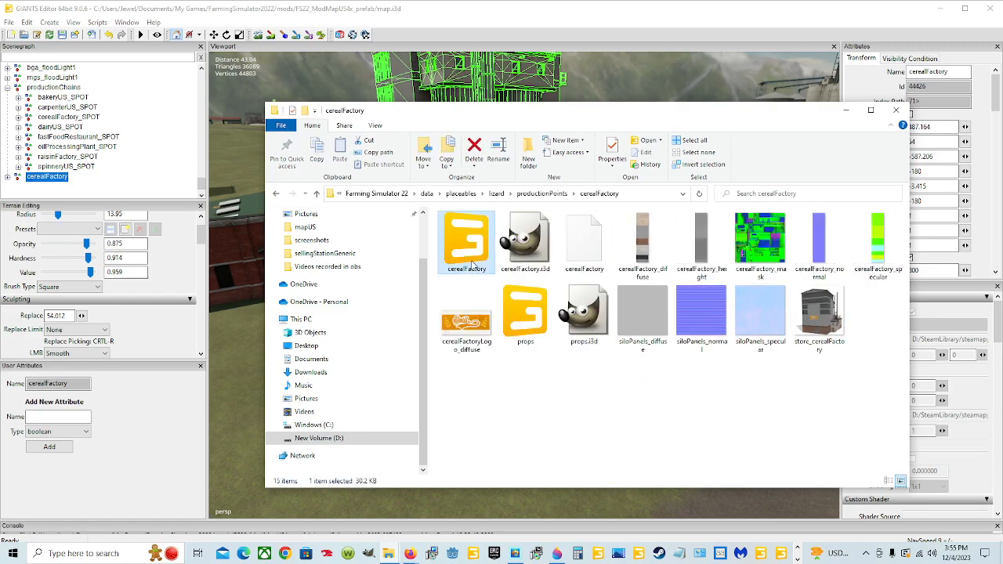
Step: Leave the cerealFactory folder and return to the Farming Simulator 22 game folder through New Volume (D:)
{"action": "left_click", "coordinate": [456, 195]}
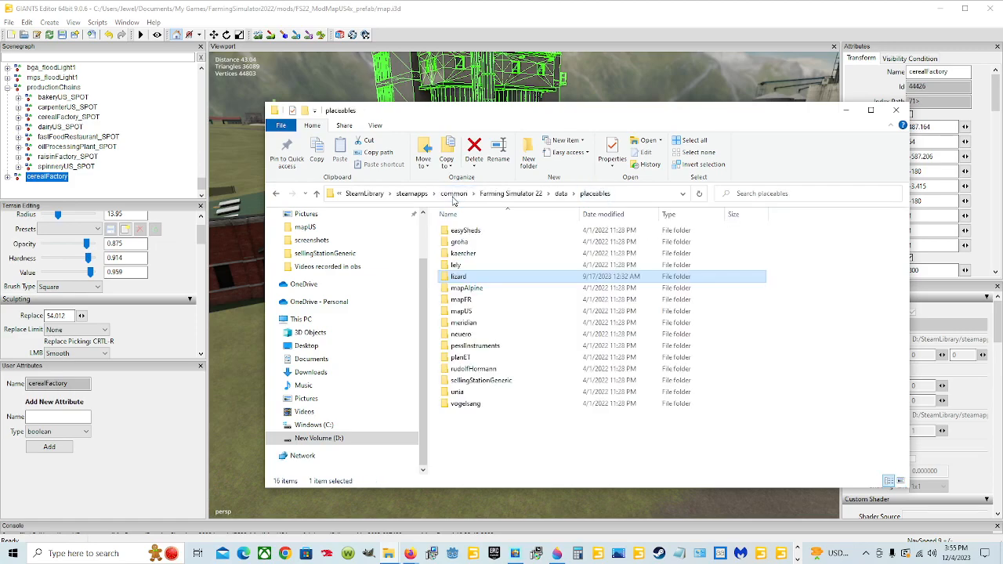
{"action": "left_click", "coordinate": [336, 439]}
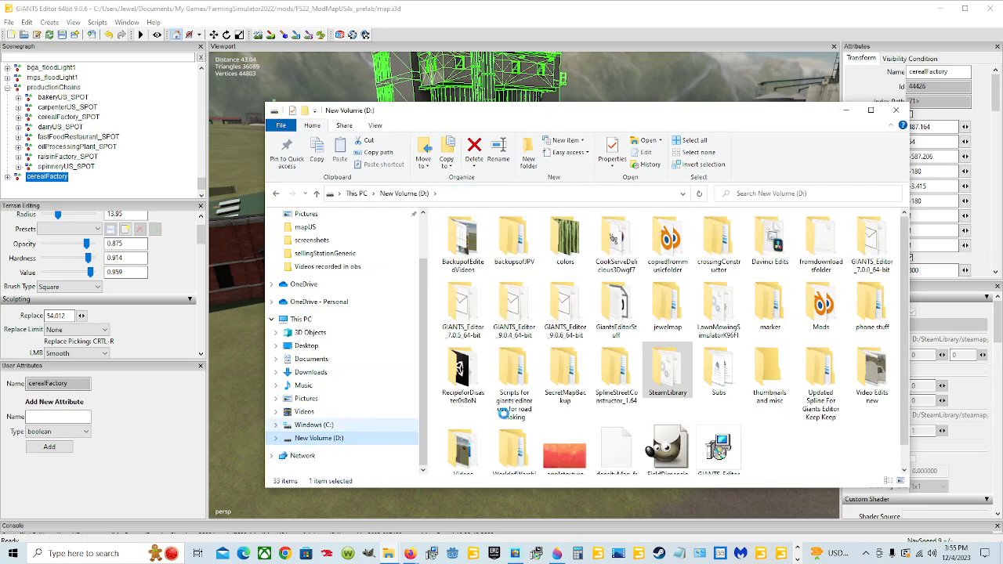
{"action": "double_click", "coordinate": [663, 373]}
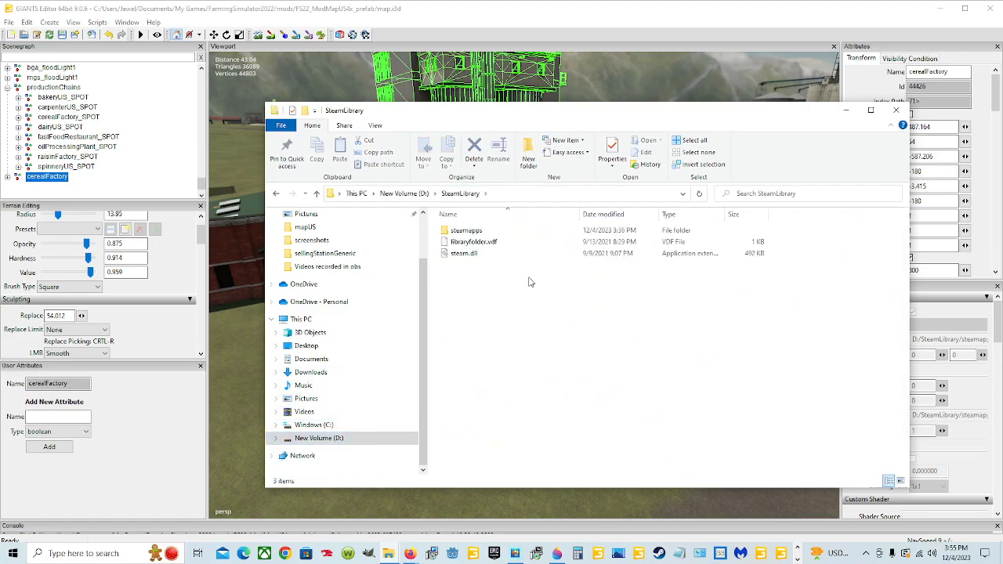
{"action": "double_click", "coordinate": [504, 231]}
{"action": "left_click", "coordinate": [504, 231]}
{"action": "left_click", "coordinate": [507, 232]}
{"action": "double_click", "coordinate": [507, 232]}
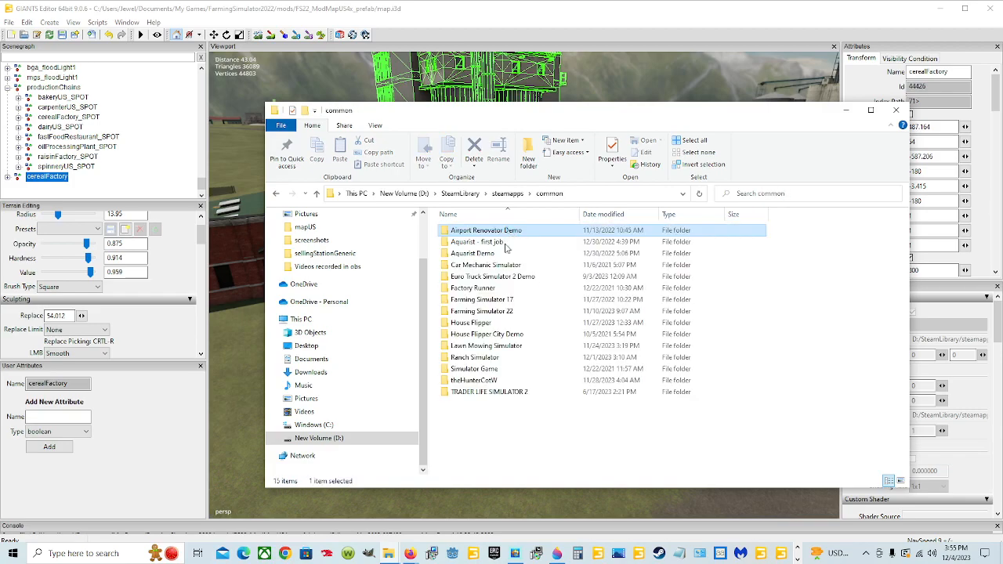
{"action": "double_click", "coordinate": [492, 307]}
Step: Open placeables.xml from the game's data\maps\mapUS folder in Notepad++
{"action": "double_click", "coordinate": [459, 231]}
{"action": "double_click", "coordinate": [477, 290]}
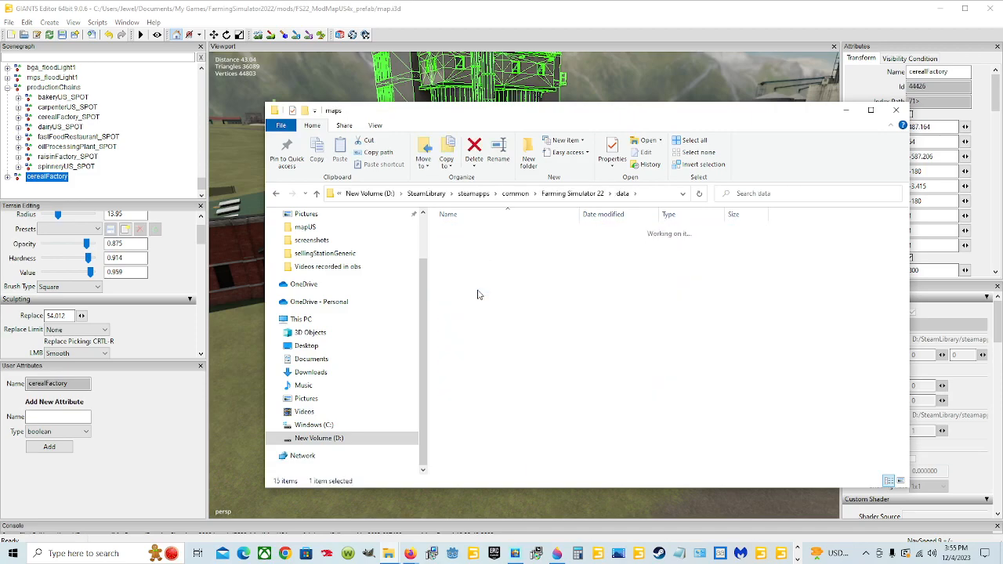
{"action": "double_click", "coordinate": [482, 254]}
{"action": "scroll", "coordinate": [470, 379], "scroll_direction": "down", "scroll_amount": 4}
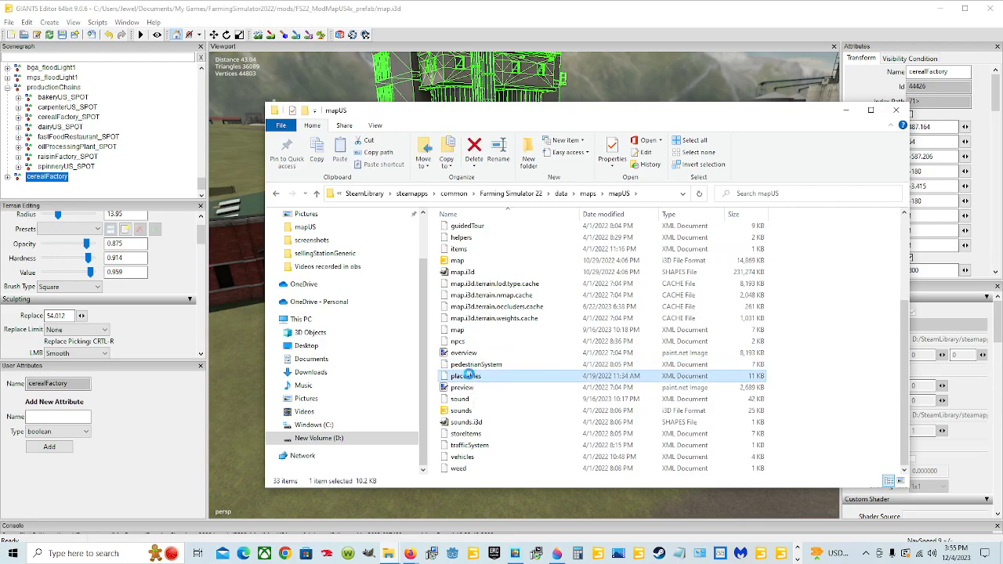
{"action": "right_click", "coordinate": [468, 379]}
{"action": "left_click", "coordinate": [510, 205]}
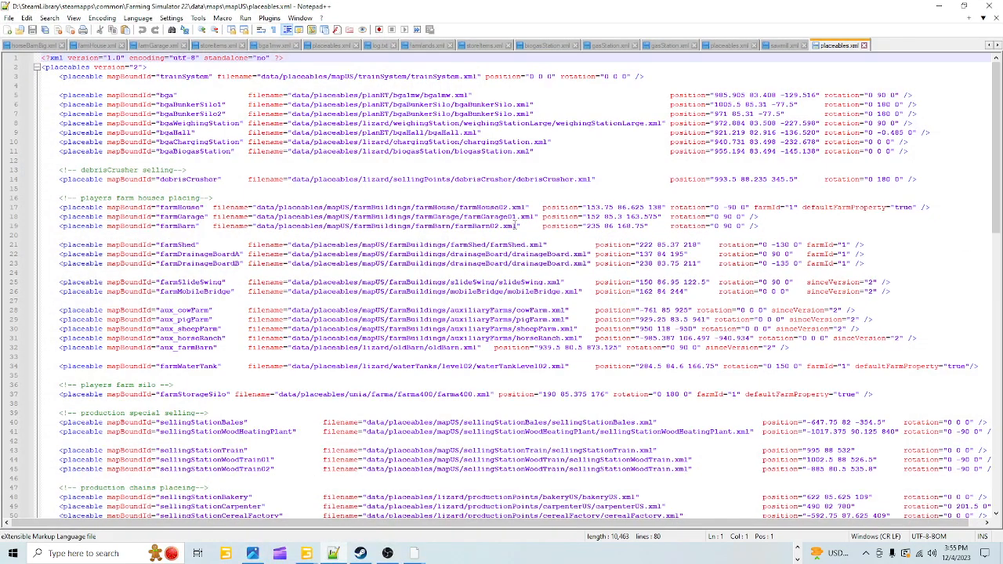
Step: Copy the entire sellingStationCerealFactory placeable line, close the game's placeables.xml and minimise Notepad++
{"action": "scroll", "coordinate": [526, 286], "scroll_direction": "down", "scroll_amount": 13}
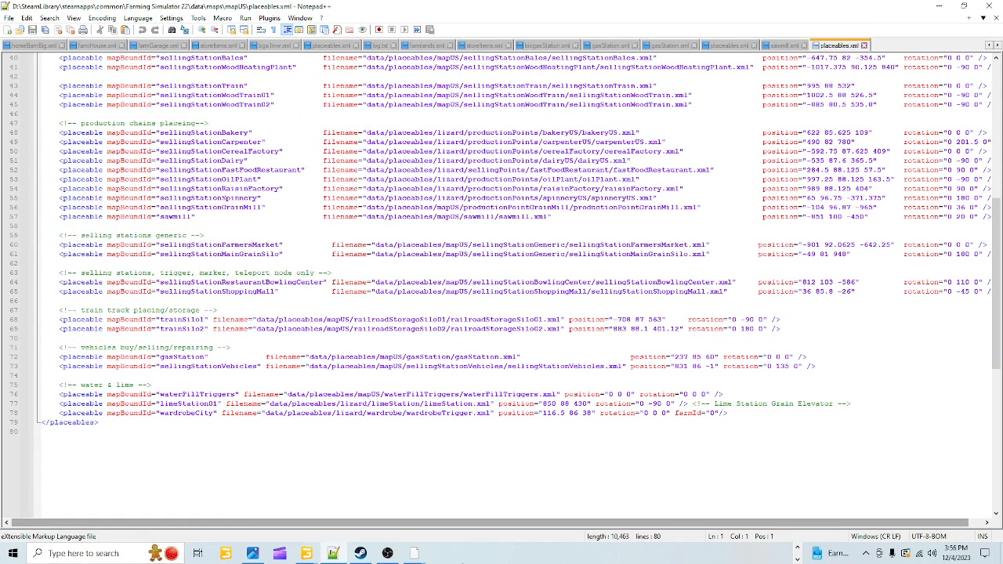
{"action": "left_click", "coordinate": [646, 150]}
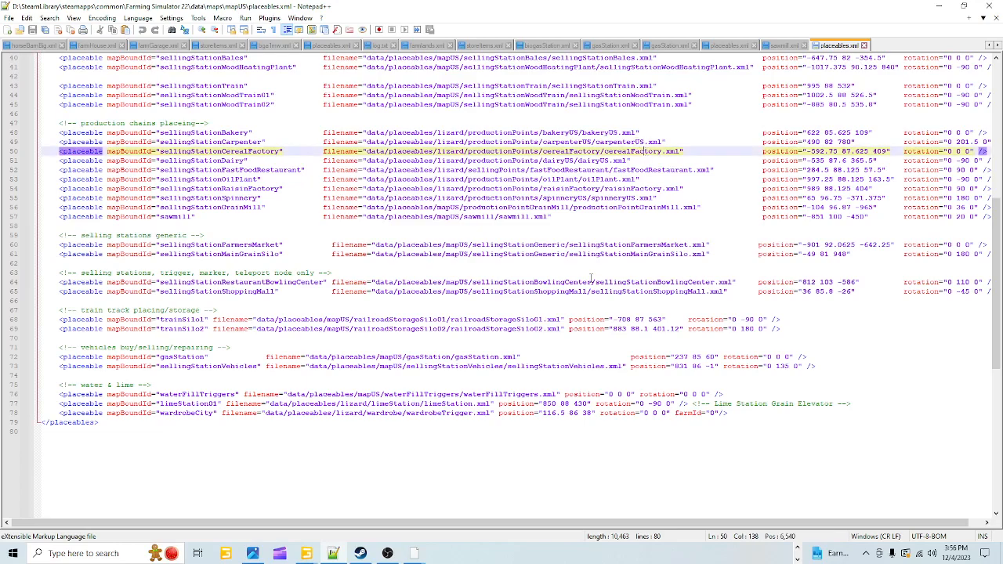
{"action": "left_click_drag", "start_coordinate": [551, 524], "coordinate": [757, 509]}
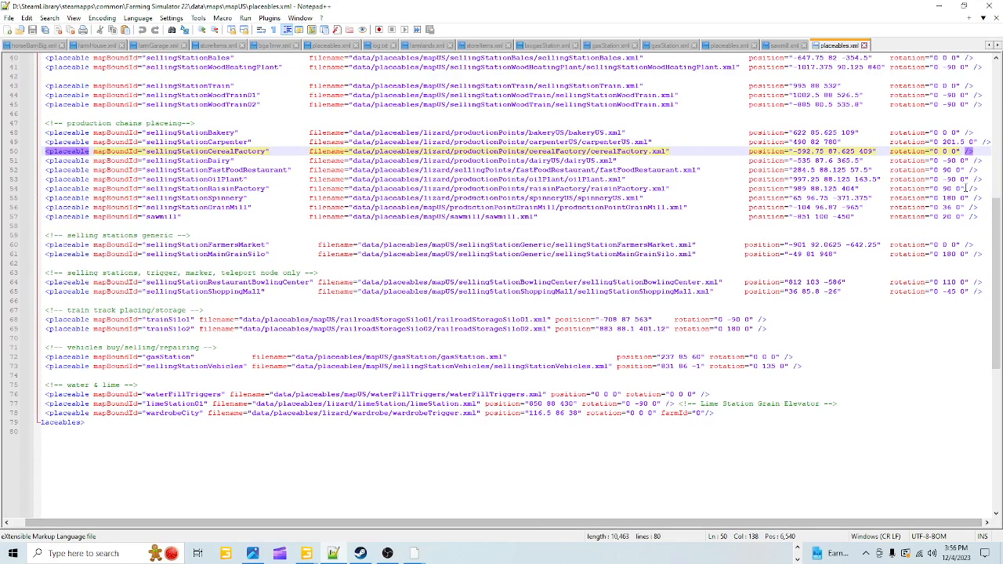
{"action": "left_click_drag", "start_coordinate": [979, 154], "coordinate": [4, 149]}
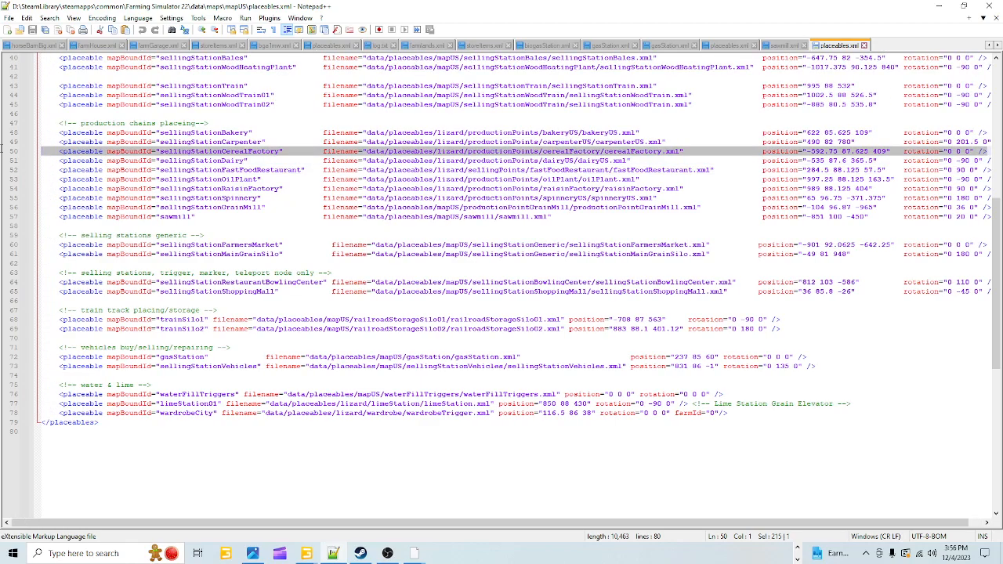
{"action": "right_click", "coordinate": [212, 155]}
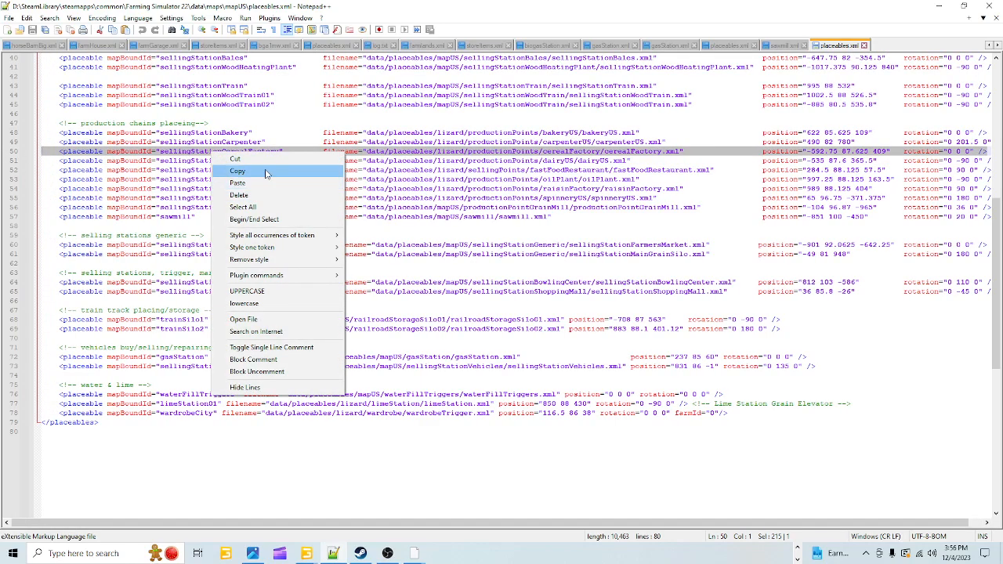
{"action": "left_click", "coordinate": [265, 173]}
{"action": "left_click", "coordinate": [454, 216]}
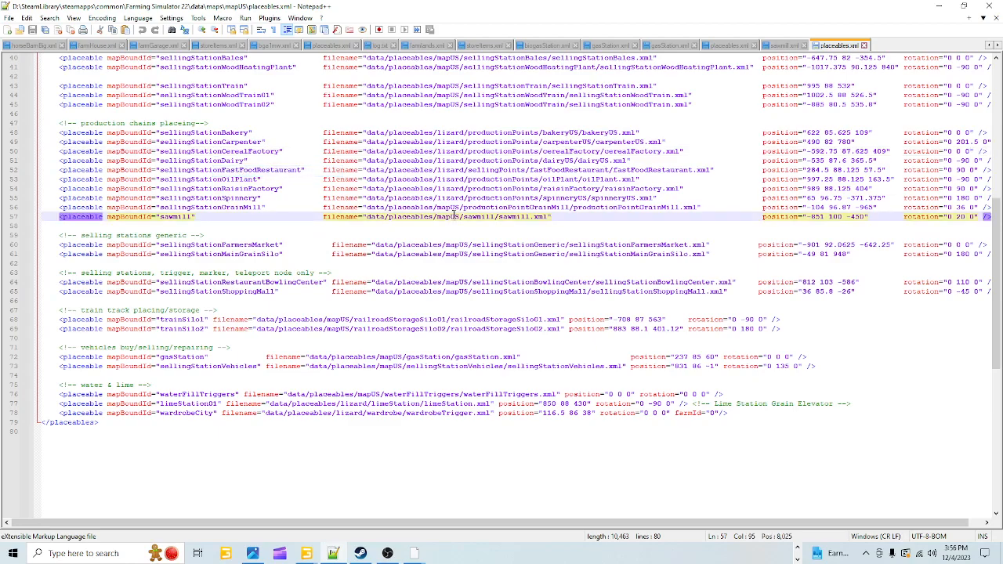
{"action": "left_click", "coordinate": [865, 46]}
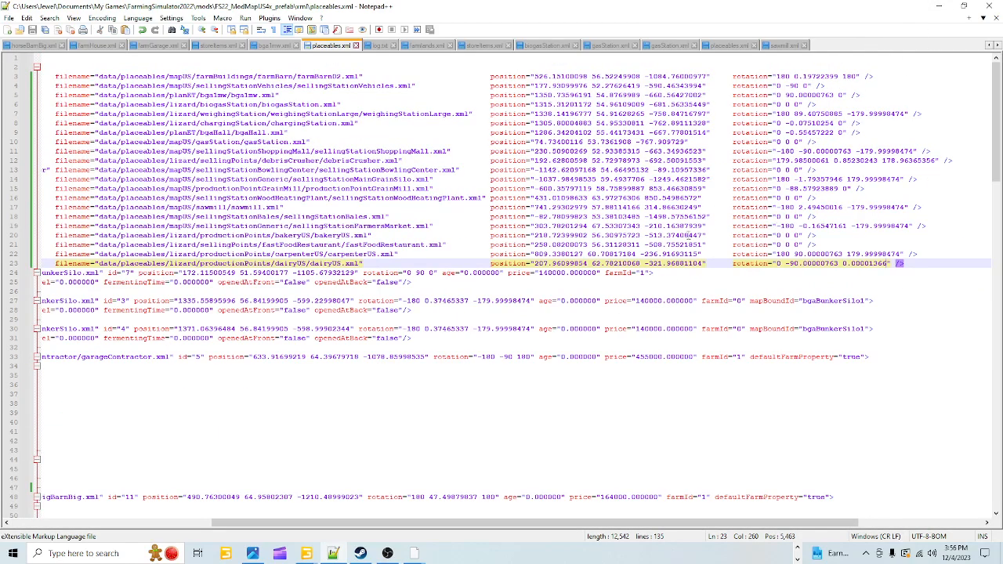
{"action": "left_click", "coordinate": [940, 6]}
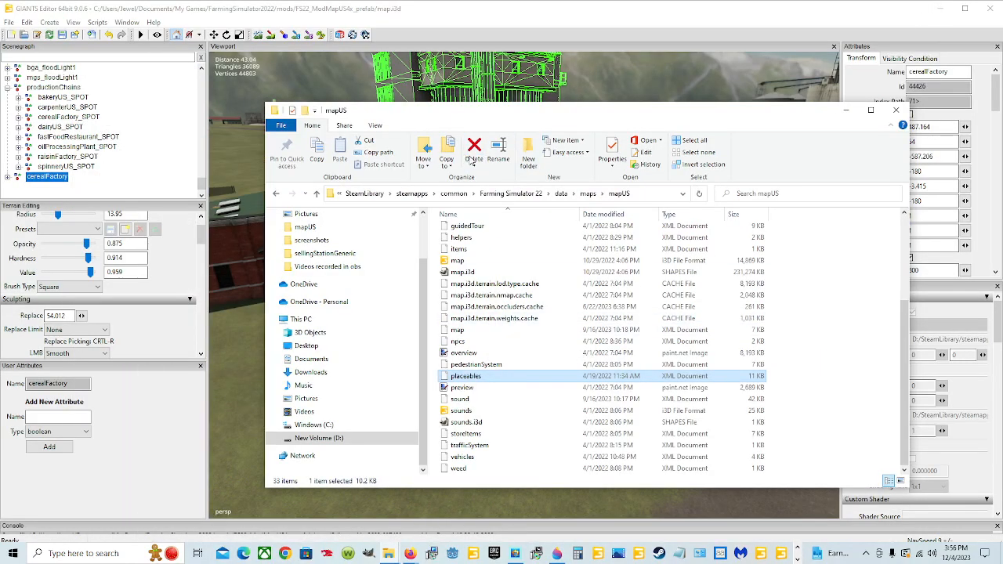
Step: Open the FS22_ModMapUS4x_prefab folder under Documents\My Games\FarmingSimulator2022\mods
{"action": "scroll", "coordinate": [328, 269], "scroll_direction": "up", "scroll_amount": 2}
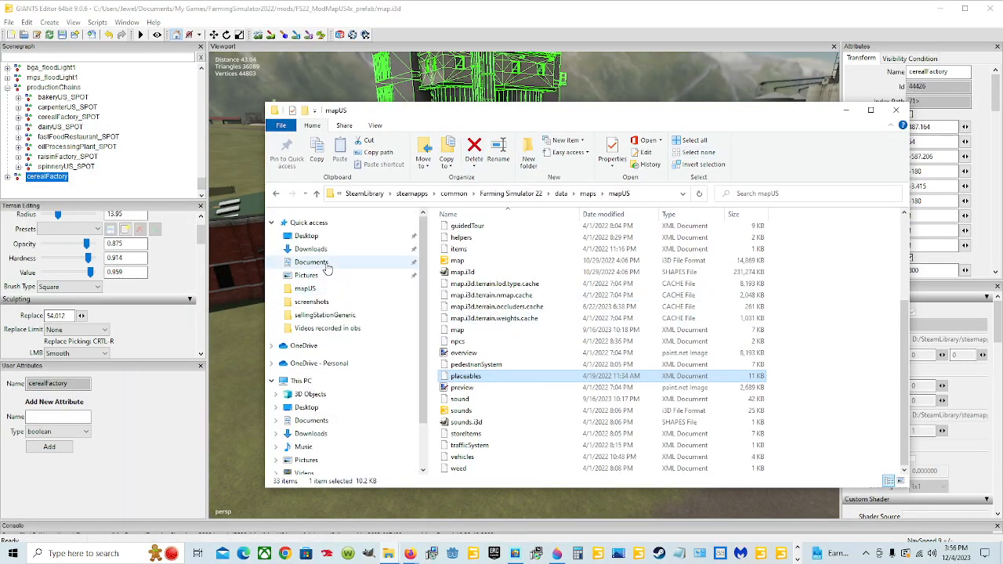
{"action": "left_click", "coordinate": [326, 265]}
{"action": "double_click", "coordinate": [571, 302]}
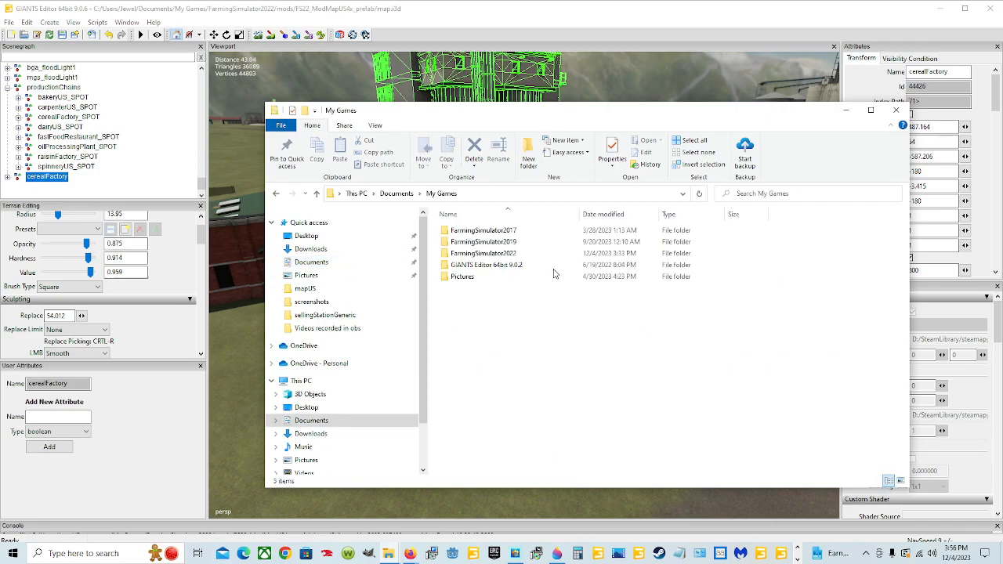
{"action": "double_click", "coordinate": [479, 253]}
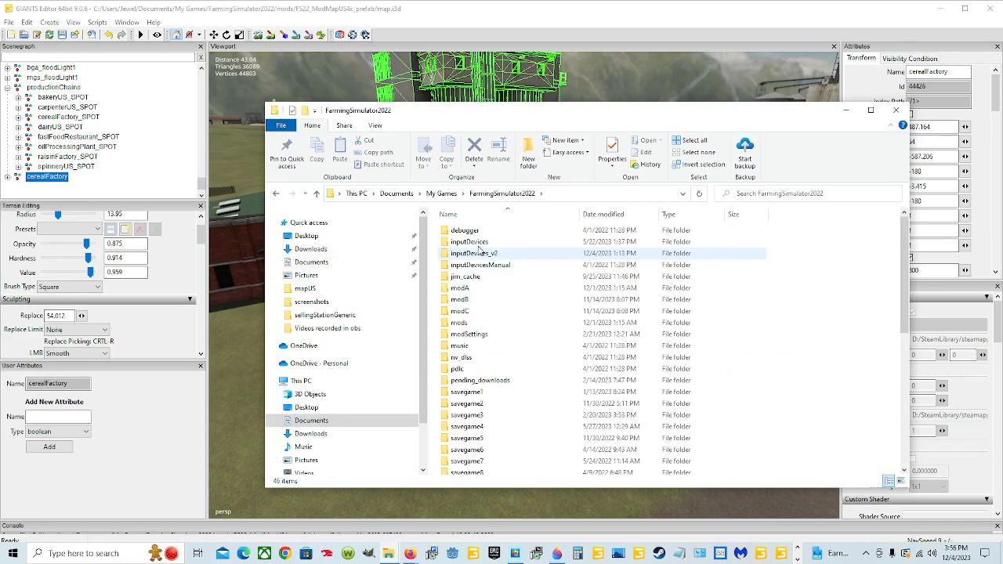
{"action": "double_click", "coordinate": [470, 323]}
{"action": "double_click", "coordinate": [505, 232]}
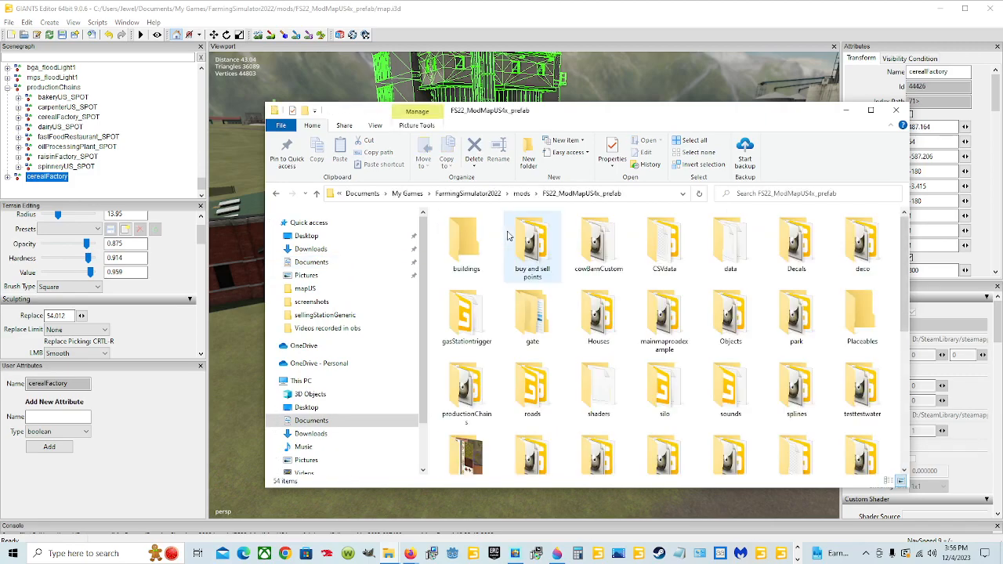
Step: Open placeables.xml from the mod map's xml folder in Notepad++
{"action": "scroll", "coordinate": [529, 313], "scroll_direction": "down", "scroll_amount": 3}
{"action": "left_click", "coordinate": [538, 298]}
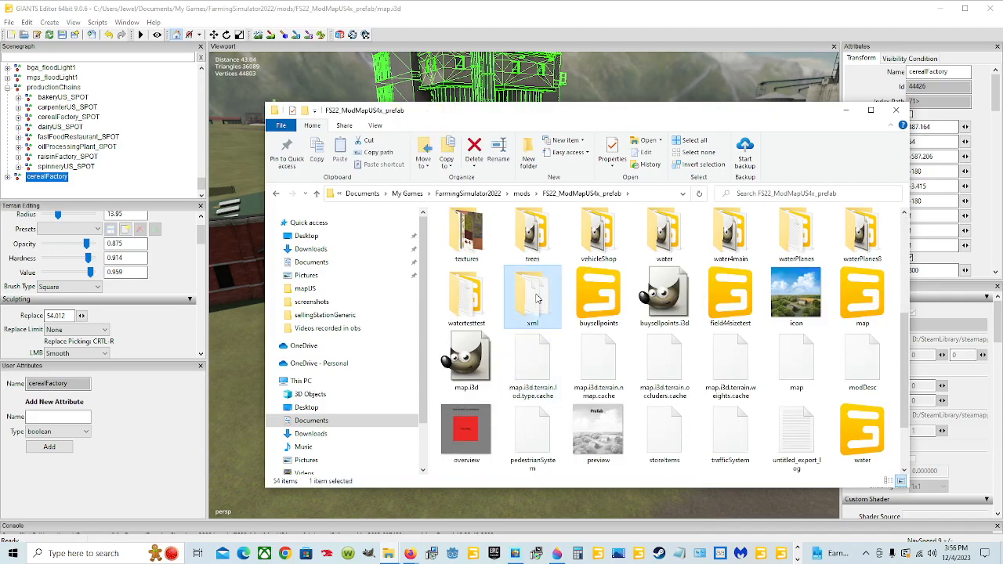
{"action": "double_click", "coordinate": [538, 298]}
{"action": "right_click", "coordinate": [538, 299]}
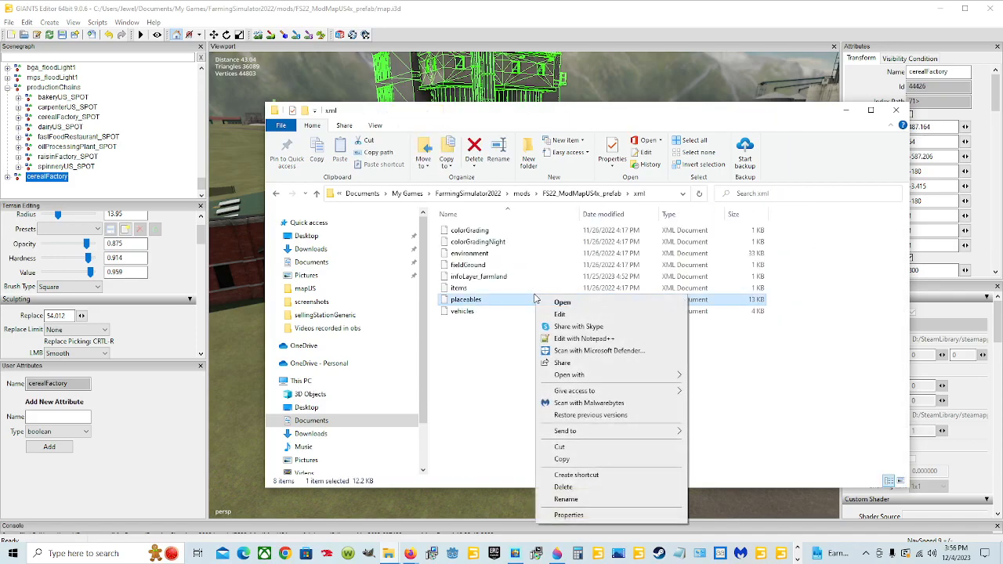
{"action": "left_click", "coordinate": [571, 339]}
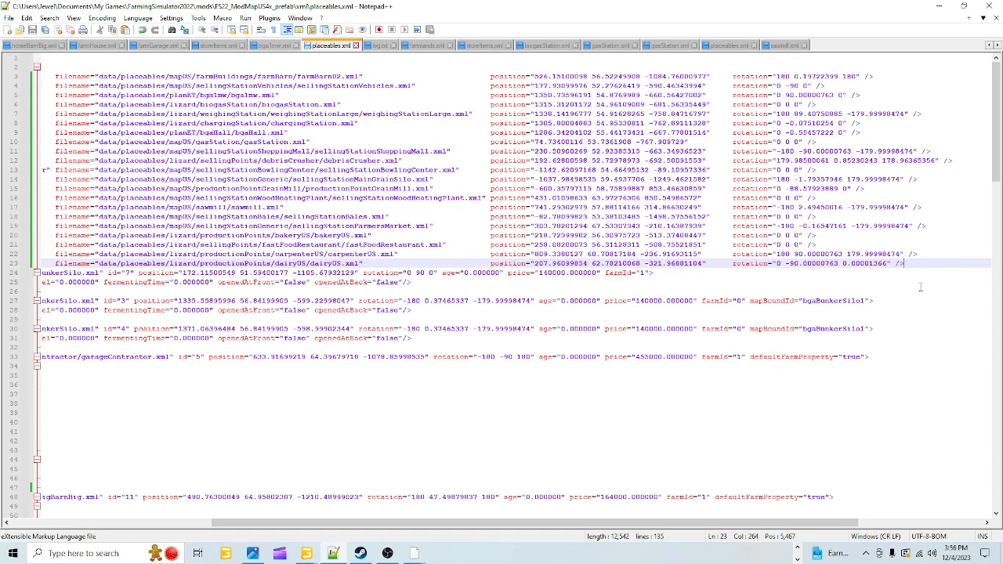
Step: Paste the sellingStationCerealFactory placeable on a new line below sellingStationDairy and align its columns with the entries above
{"action": "key", "text": "Return"}
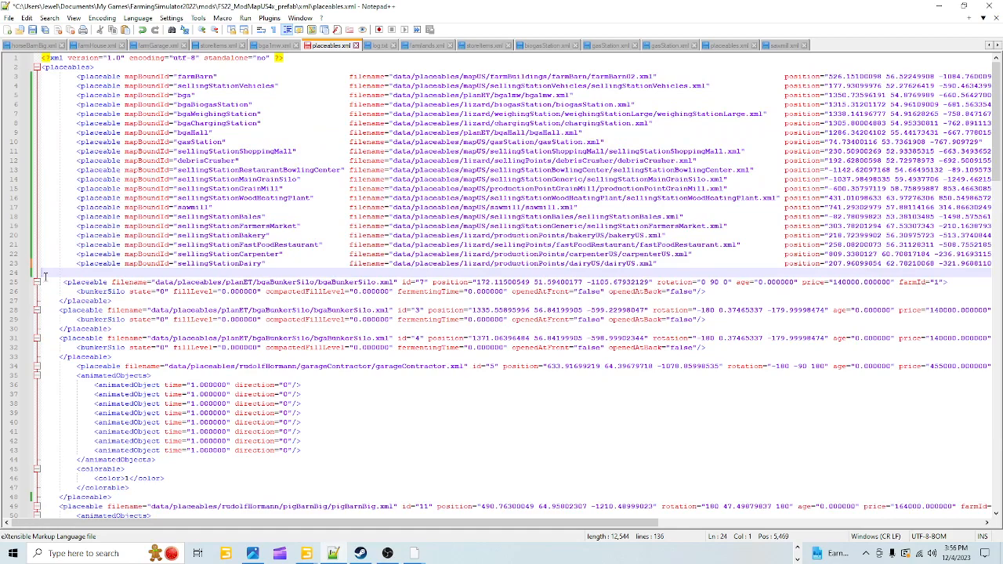
{"action": "right_click", "coordinate": [45, 276]}
{"action": "left_click", "coordinate": [107, 315]}
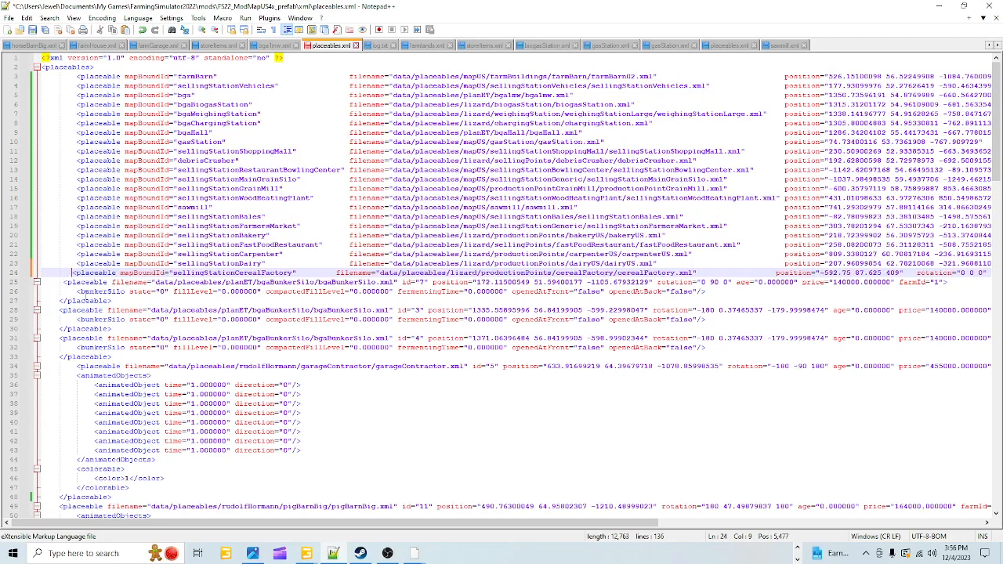
{"action": "left_click", "coordinate": [342, 272]}
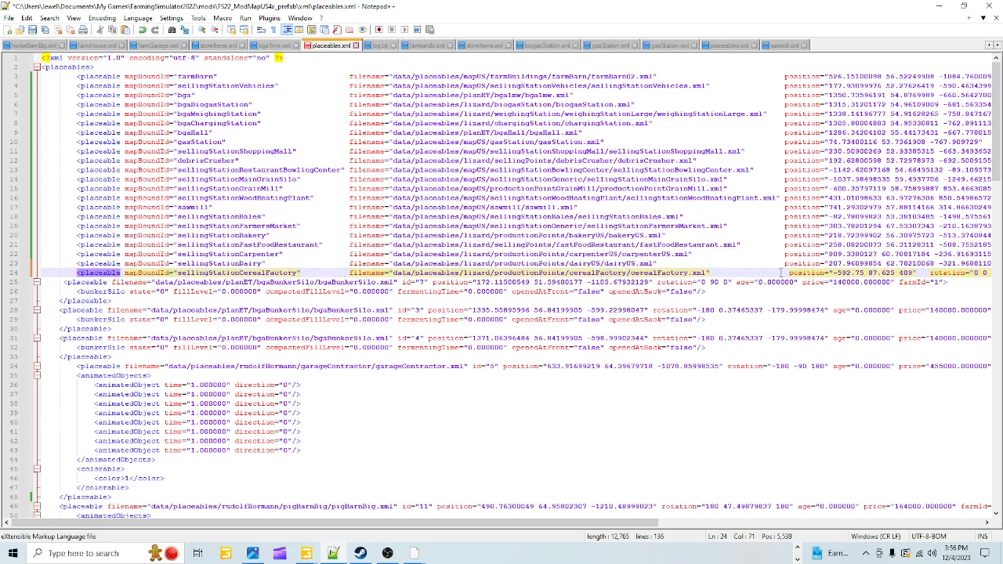
{"action": "key", "text": "BackSpace"}
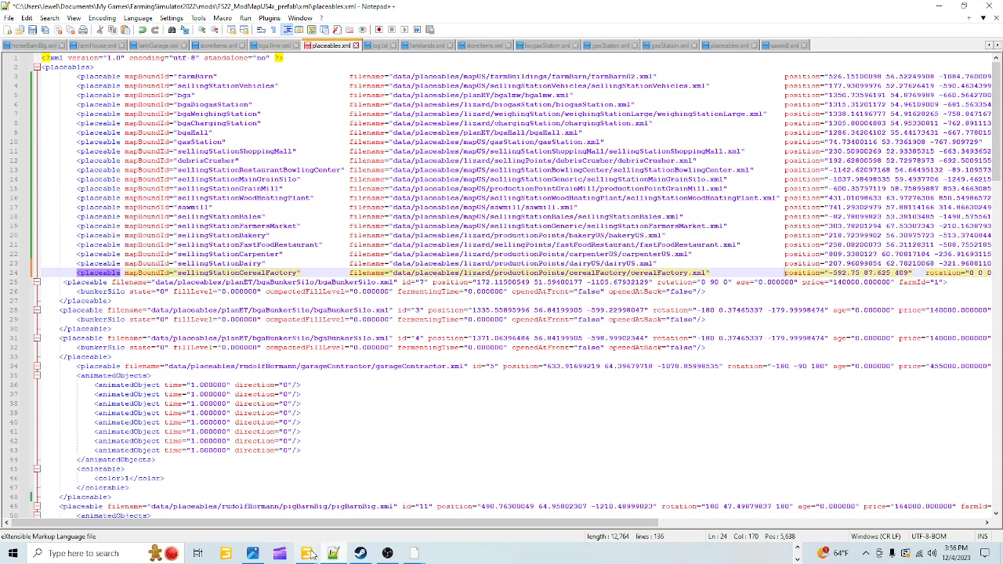
Step: Copy the cerealFactory's translation from GIANTS Editor and set the new entry's position to 487.16400146 54 -587.20629883
{"action": "mouse_move", "coordinate": [311, 555]}
{"action": "left_click", "coordinate": [271, 493]}
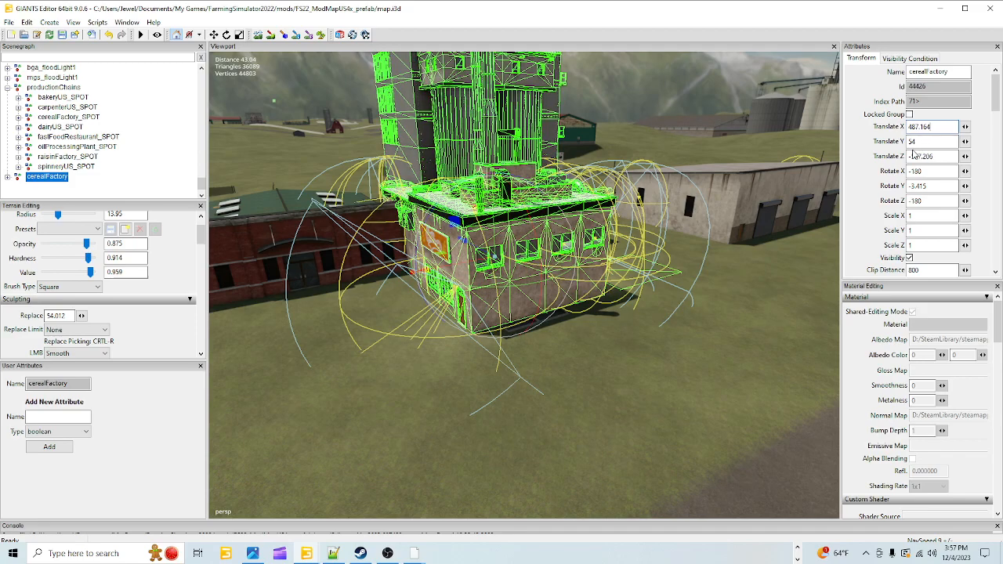
{"action": "left_click", "coordinate": [332, 553]}
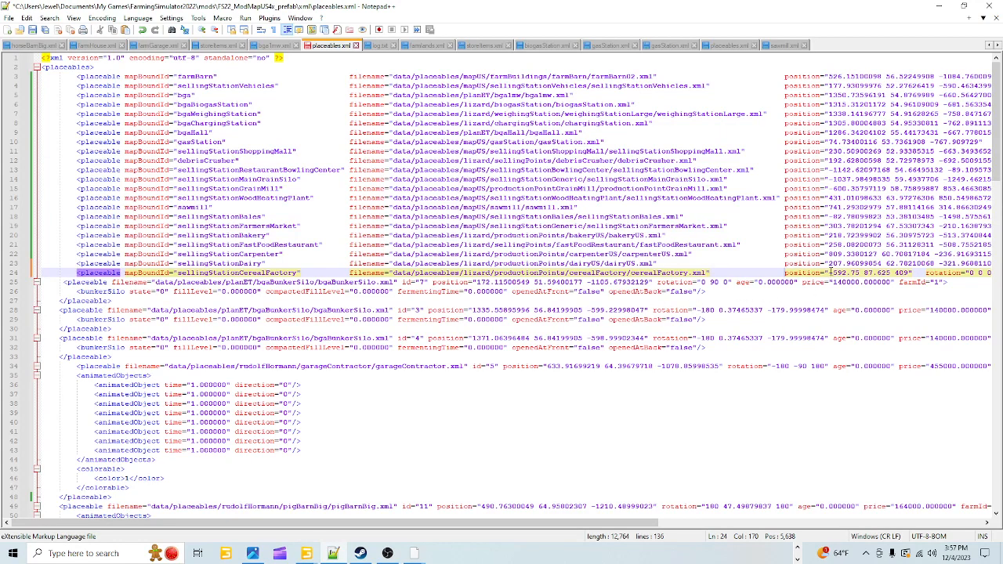
{"action": "left_click_drag", "start_coordinate": [857, 273], "coordinate": [913, 273]}
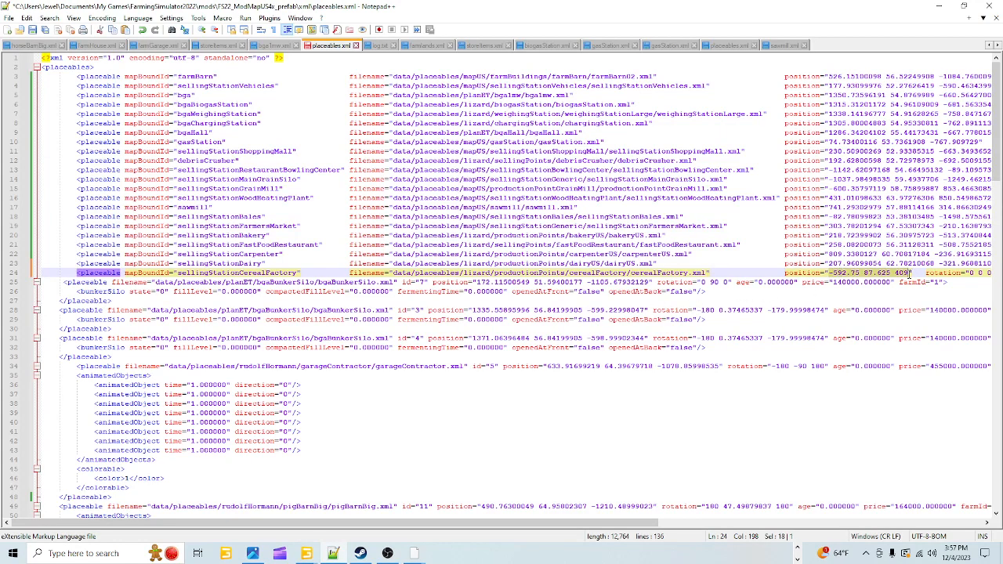
{"action": "right_click", "coordinate": [870, 274]}
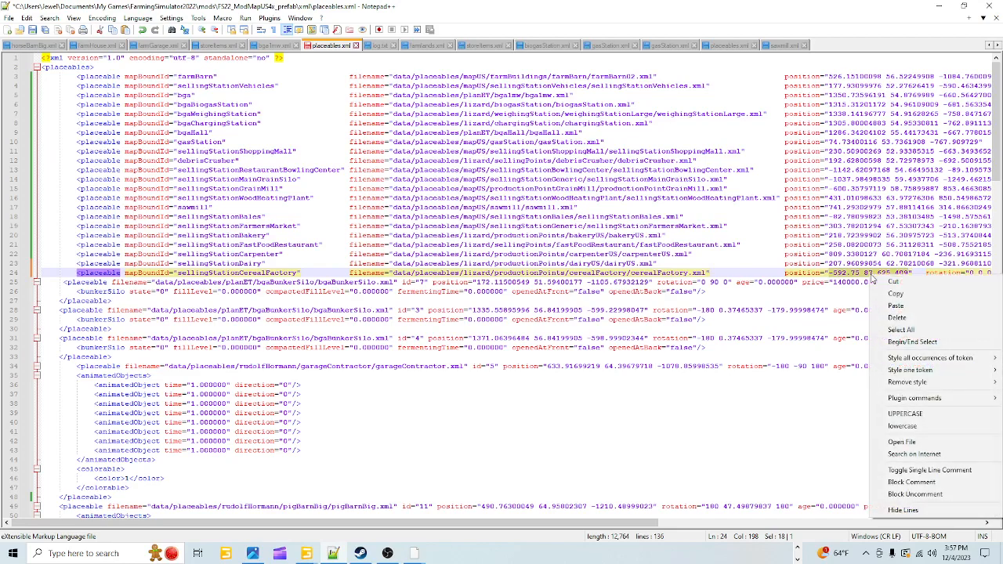
{"action": "left_click", "coordinate": [895, 305]}
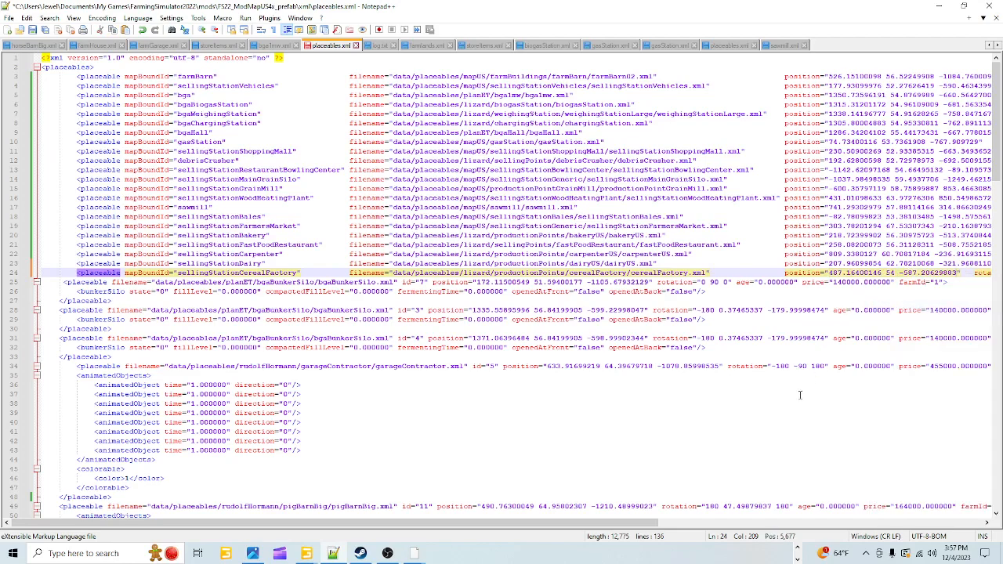
Step: Copy the cerealFactory's rotation from GIANTS Editor, set the entry's rotation to -180 -3.41540194 -179.99998474 and save placeables.xml
{"action": "left_click_drag", "start_coordinate": [649, 523], "coordinate": [856, 522]}
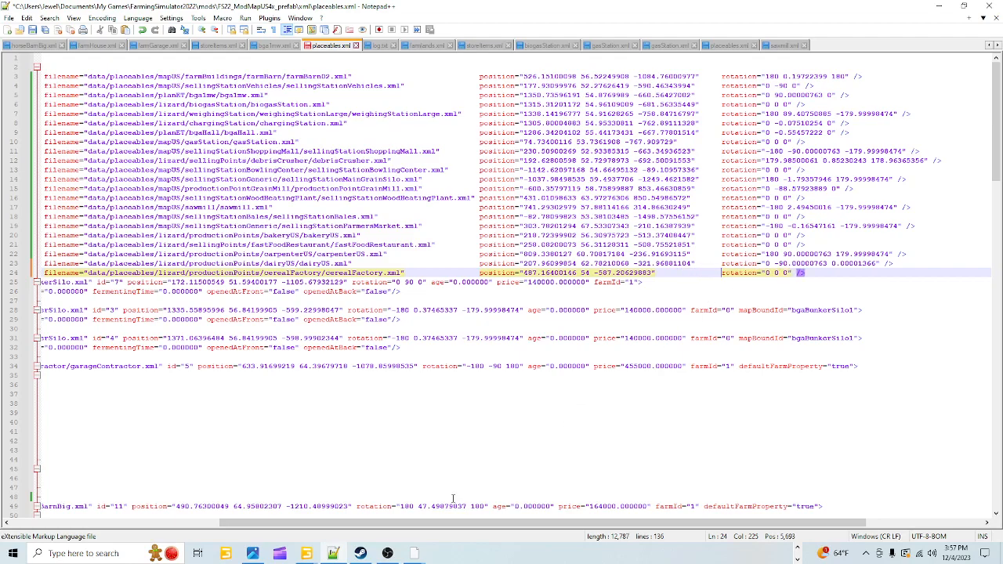
{"action": "mouse_move", "coordinate": [312, 554]}
{"action": "left_click", "coordinate": [271, 497]}
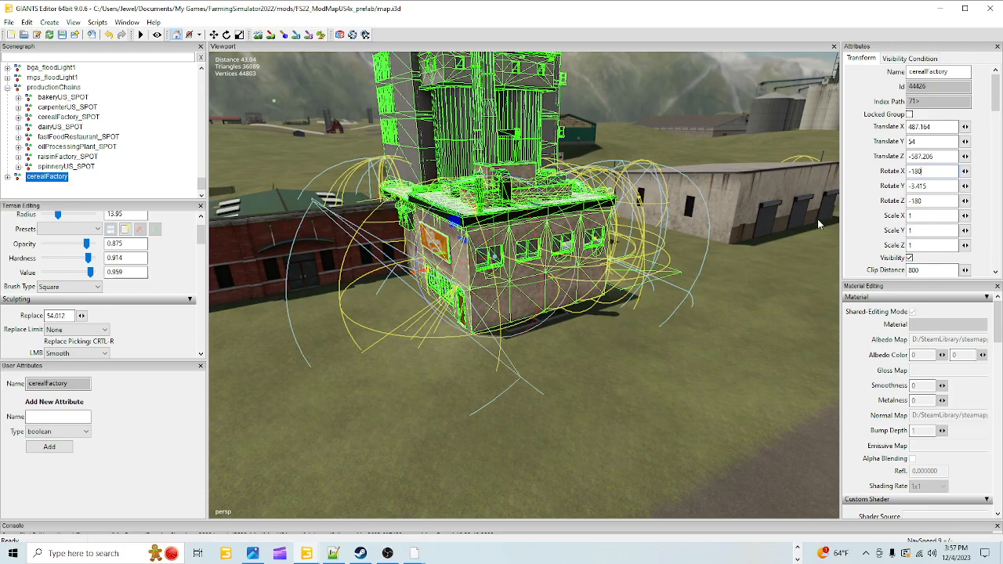
{"action": "left_click", "coordinate": [334, 554]}
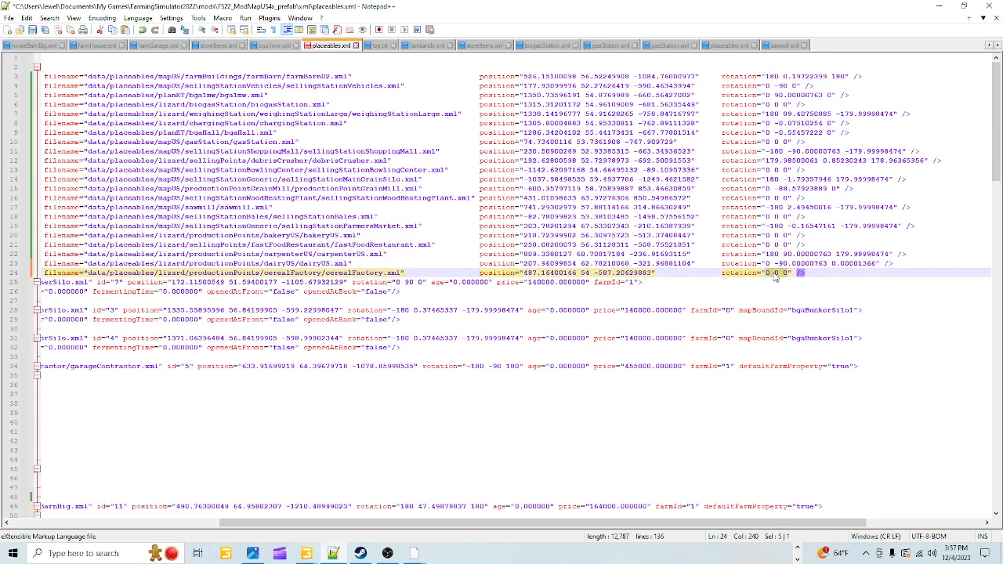
{"action": "right_click", "coordinate": [776, 274]}
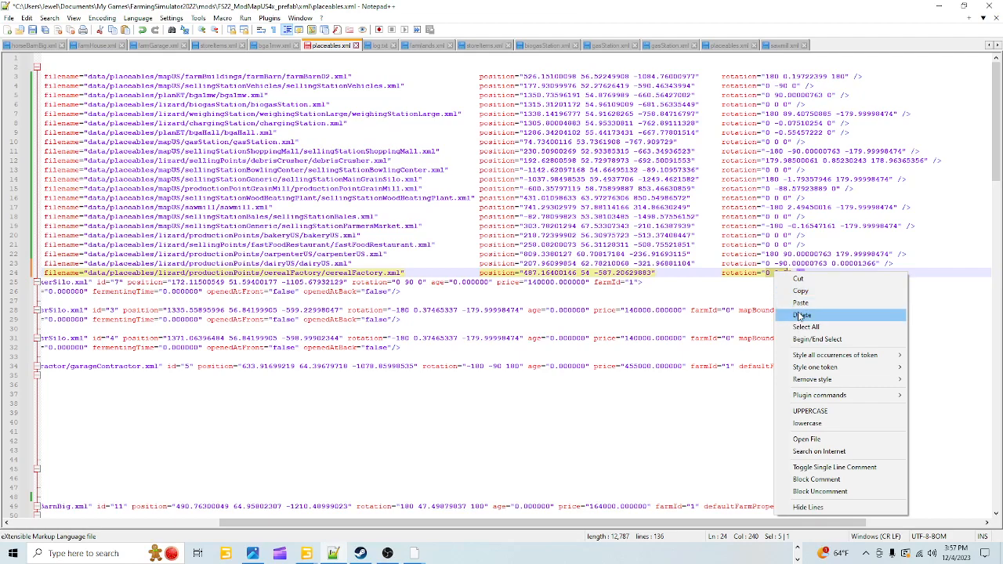
{"action": "left_click", "coordinate": [801, 304]}
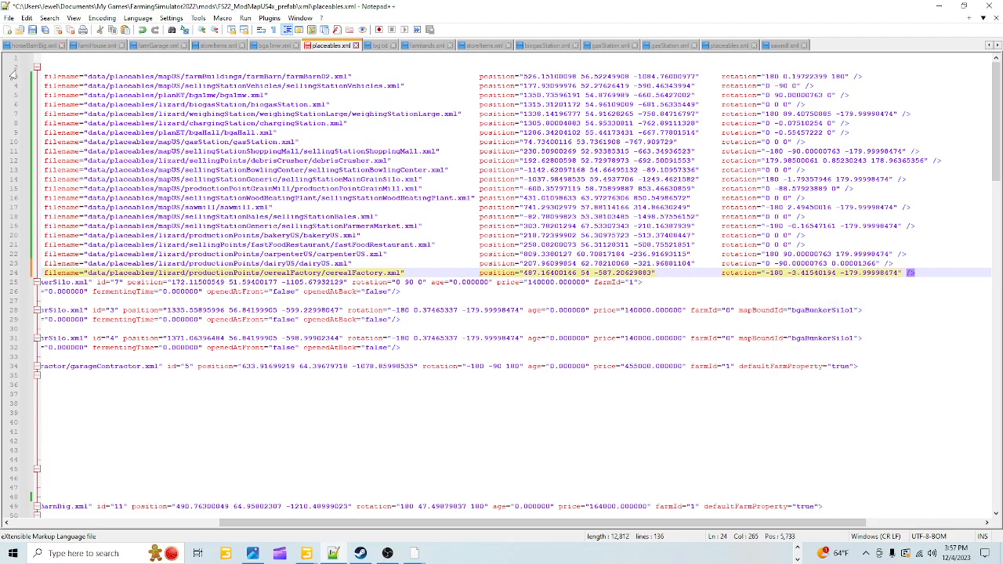
{"action": "left_click", "coordinate": [32, 30]}
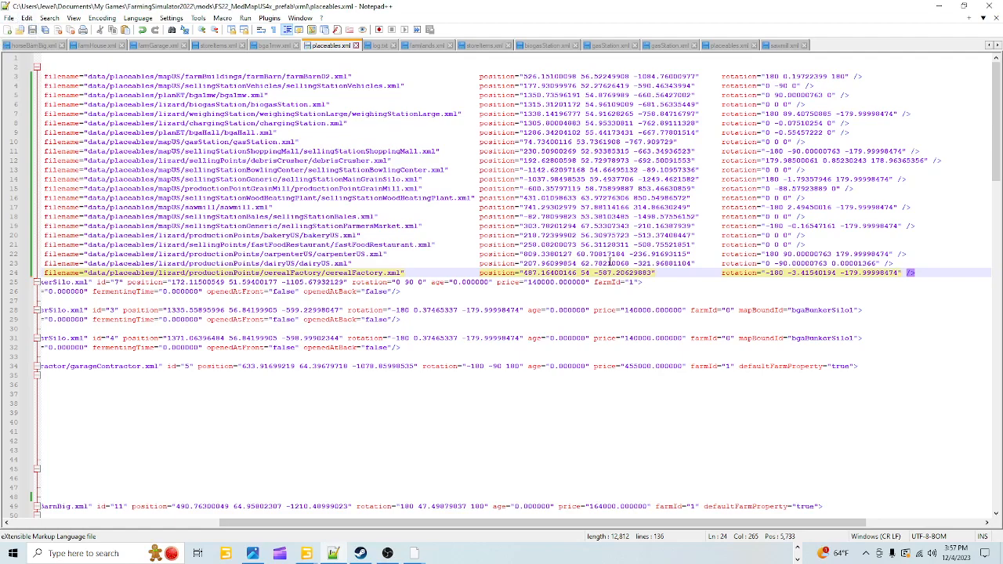
Step: Browse in File Explorer to the Farming Simulator 22 game folder under SteamLibrary\steamapps\common on New Volume (D:)
{"action": "left_click", "coordinate": [798, 549]}
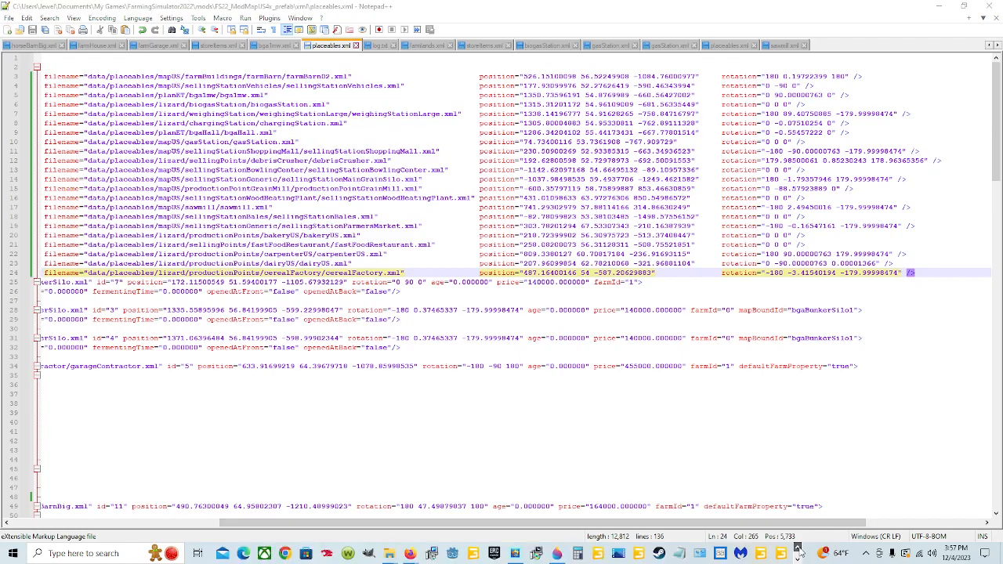
{"action": "mouse_move", "coordinate": [389, 554]}
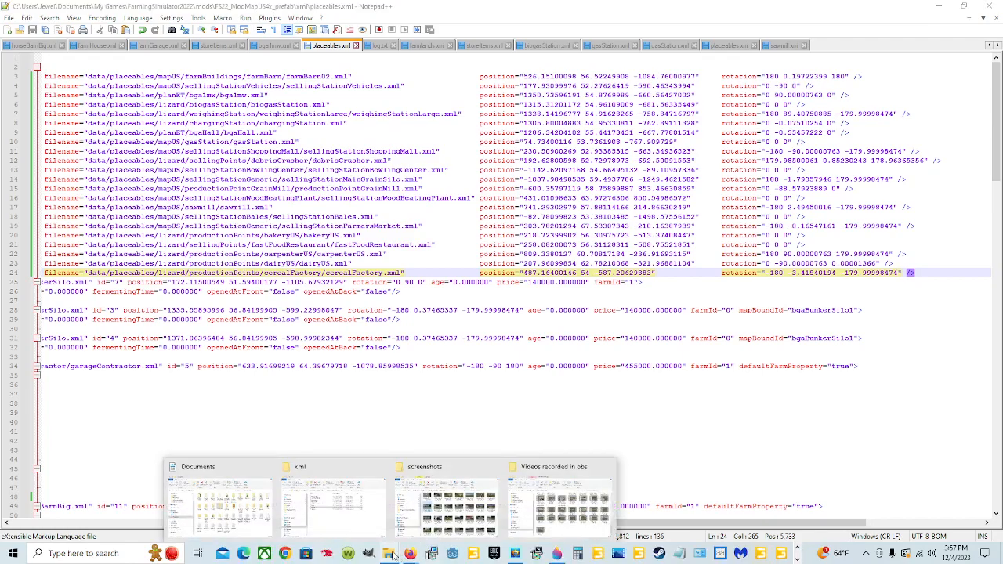
{"action": "left_click", "coordinate": [432, 463]}
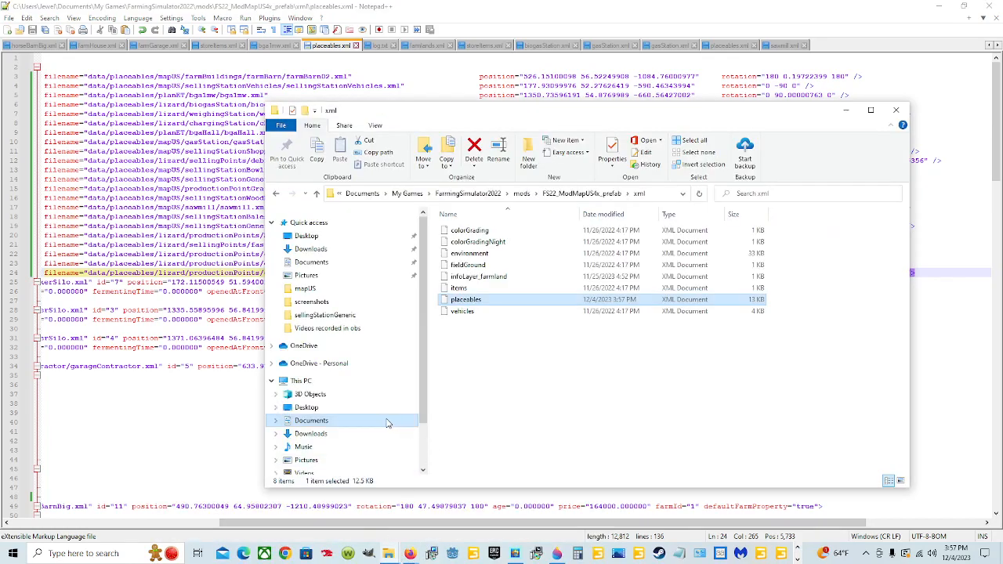
{"action": "scroll", "coordinate": [386, 423], "scroll_direction": "down", "scroll_amount": 3}
{"action": "left_click", "coordinate": [367, 438]}
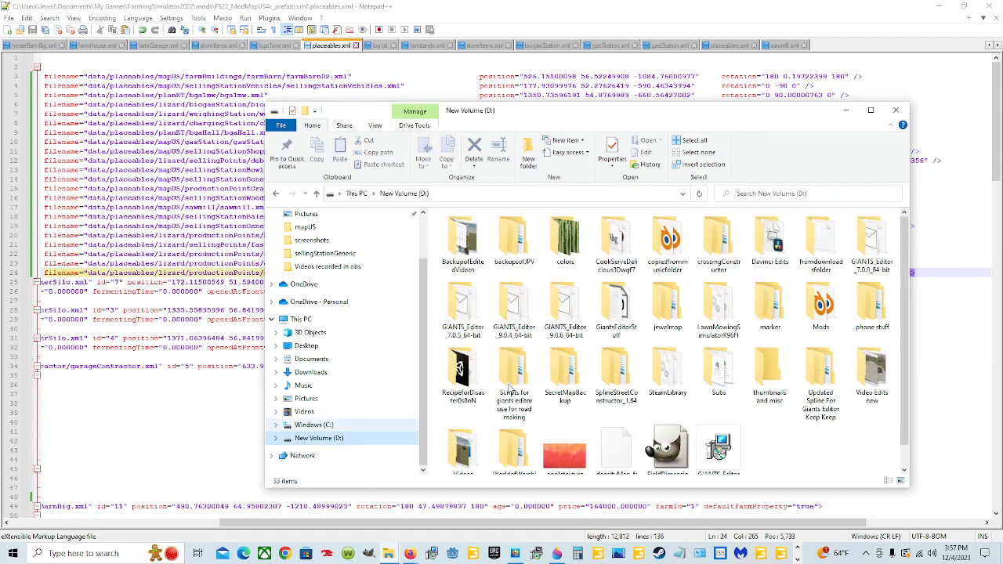
{"action": "double_click", "coordinate": [668, 368]}
{"action": "double_click", "coordinate": [468, 230]}
{"action": "double_click", "coordinate": [464, 230]}
{"action": "double_click", "coordinate": [482, 311]}
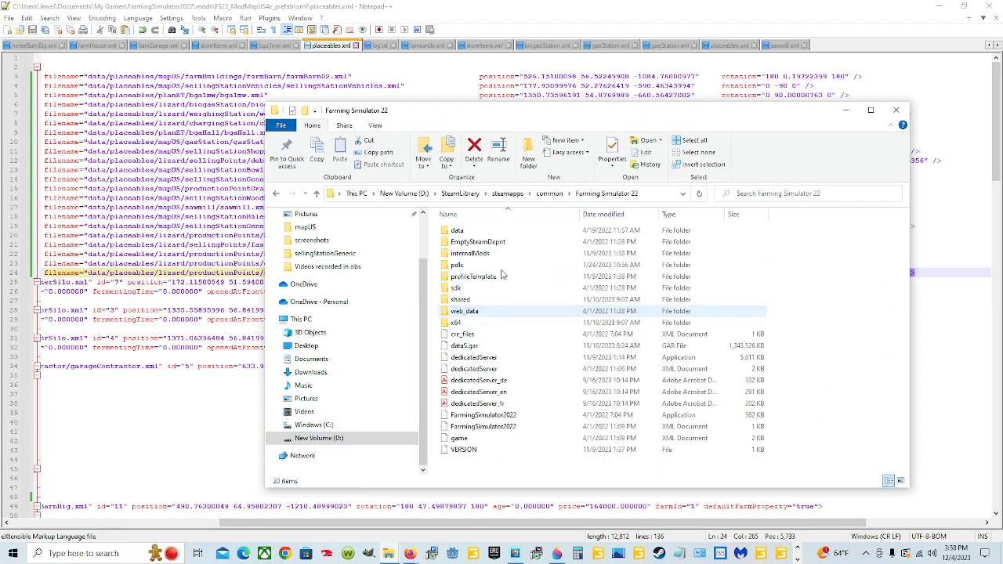
Step: Open storeItems.xml from the game's data\maps\mapUS folder in Notepad++
{"action": "left_click", "coordinate": [496, 232]}
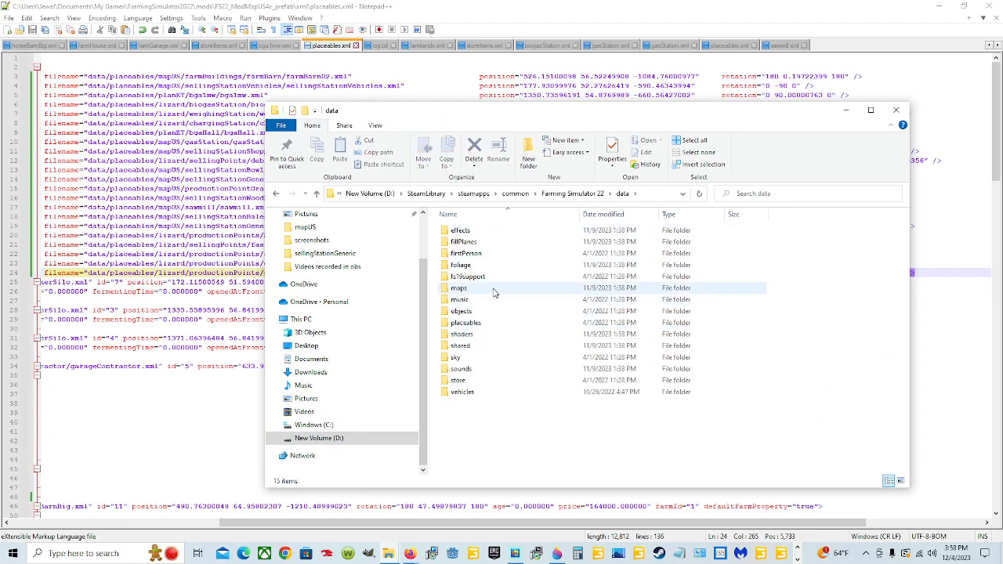
{"action": "double_click", "coordinate": [464, 291]}
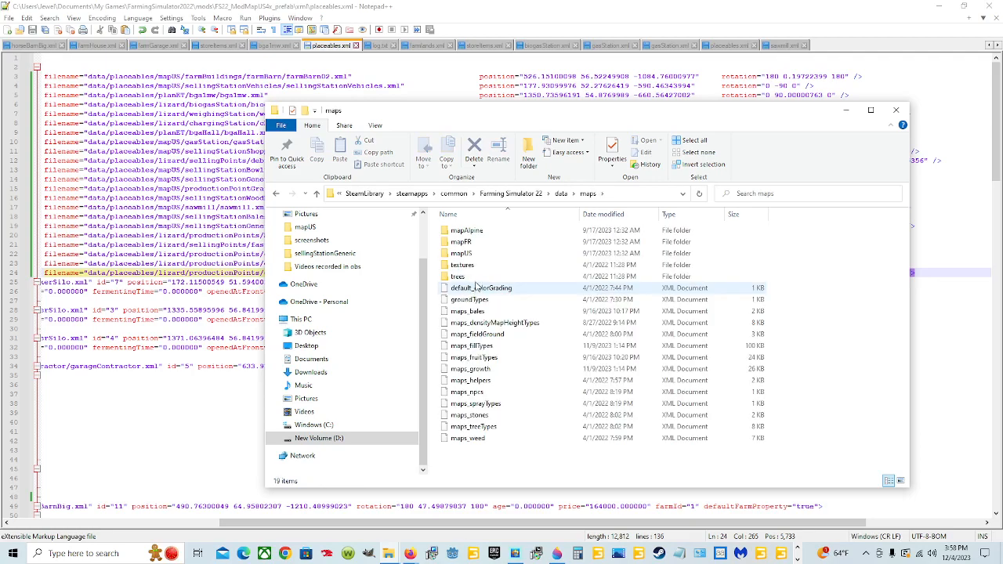
{"action": "double_click", "coordinate": [473, 254]}
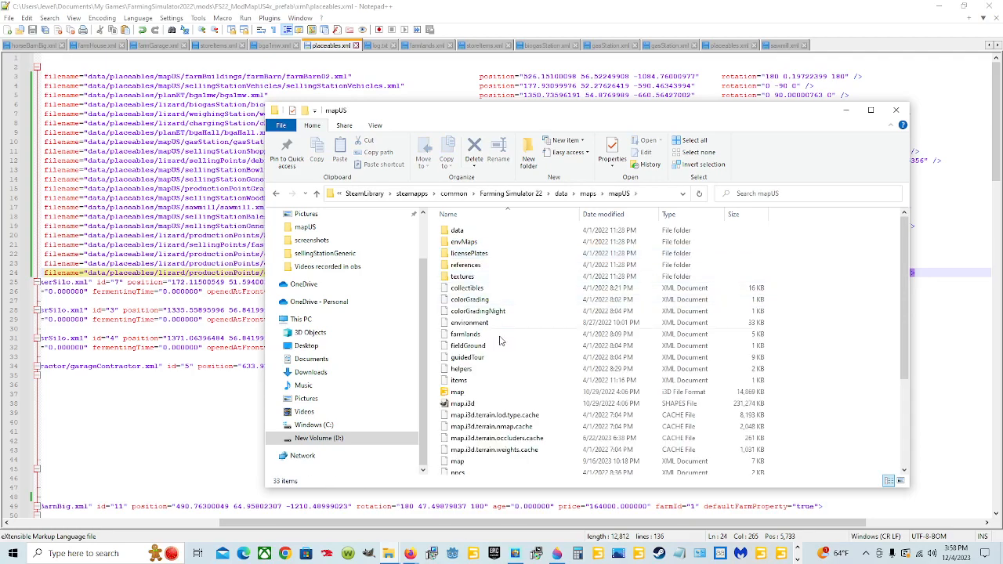
{"action": "scroll", "coordinate": [484, 361], "scroll_direction": "down", "scroll_amount": 4}
{"action": "left_click", "coordinate": [483, 435]}
{"action": "right_click", "coordinate": [484, 436]}
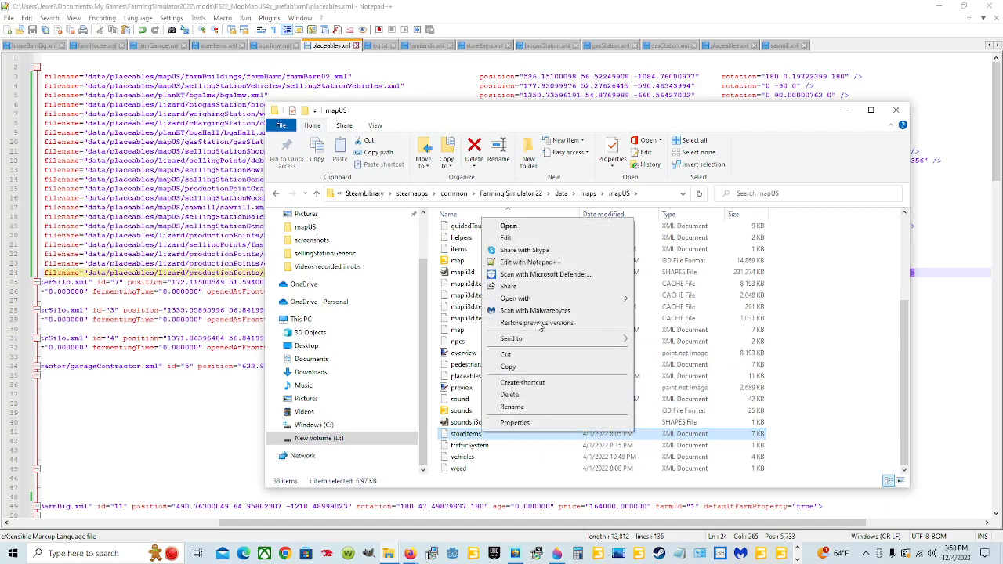
{"action": "left_click", "coordinate": [541, 265]}
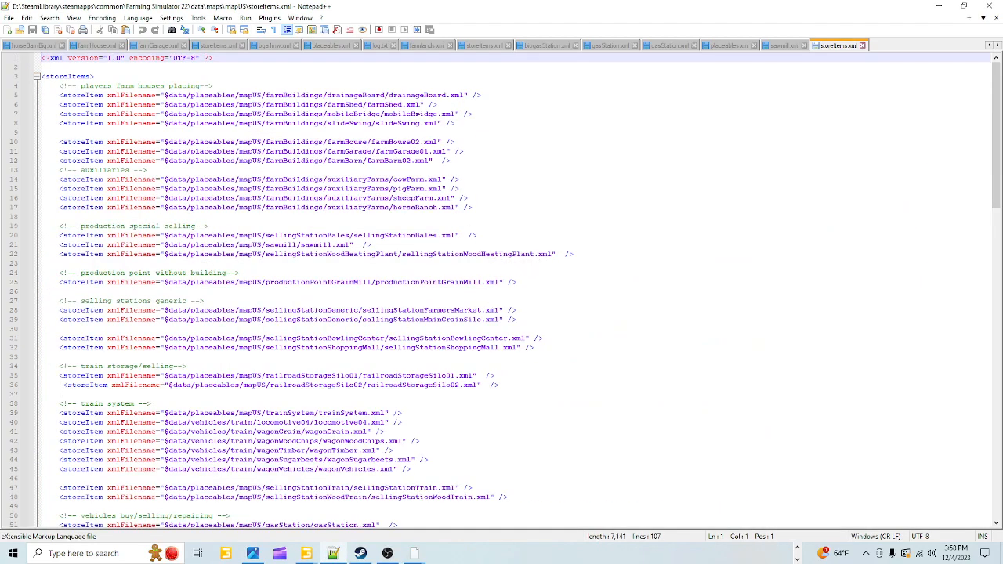
Step: Look through the game's storeItems.xml for production building entries and close the file
{"action": "scroll", "coordinate": [364, 316], "scroll_direction": "down", "scroll_amount": 6}
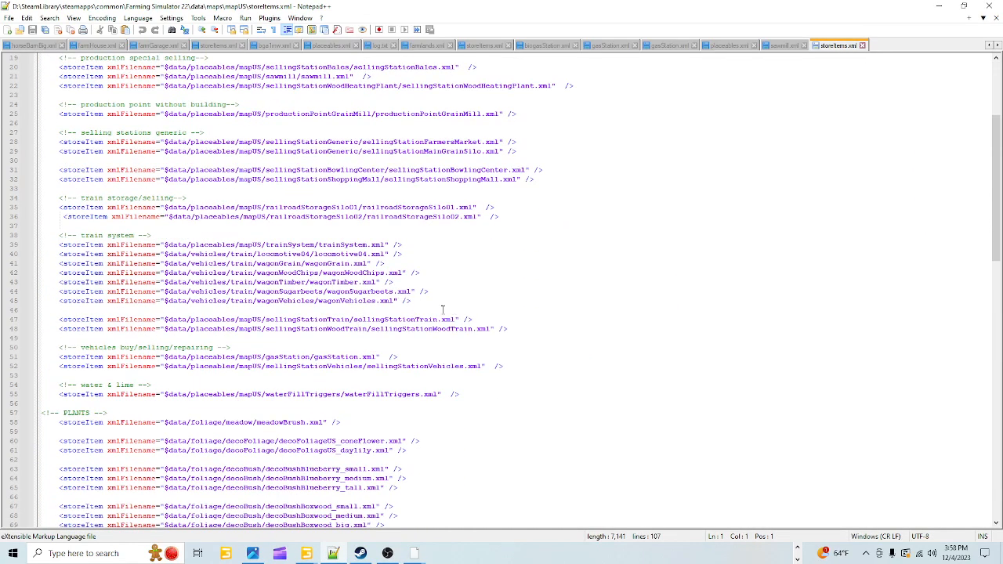
{"action": "scroll", "coordinate": [442, 310], "scroll_direction": "down", "scroll_amount": 3}
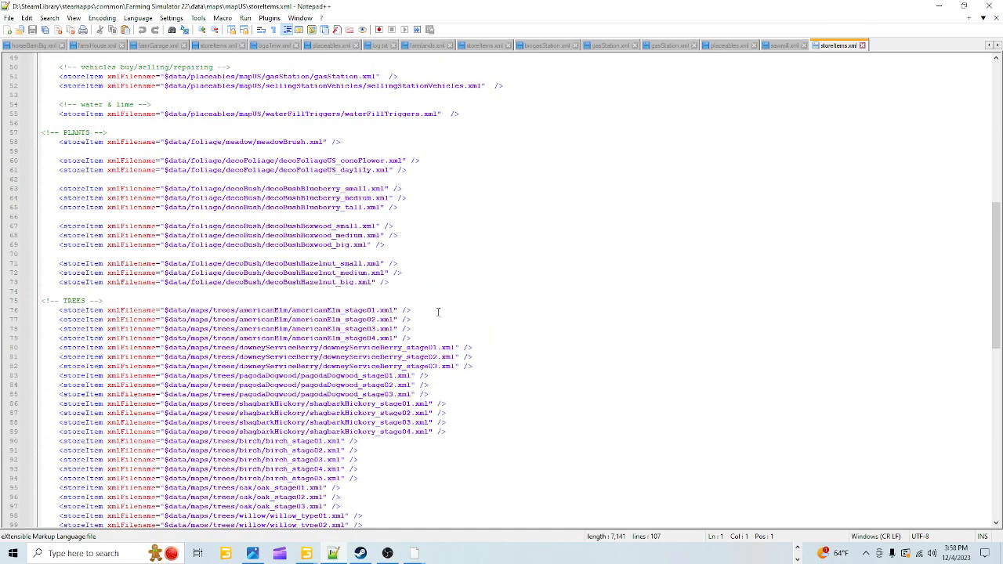
{"action": "scroll", "coordinate": [439, 310], "scroll_direction": "up", "scroll_amount": 6}
{"action": "scroll", "coordinate": [438, 309], "scroll_direction": "up", "scroll_amount": 4}
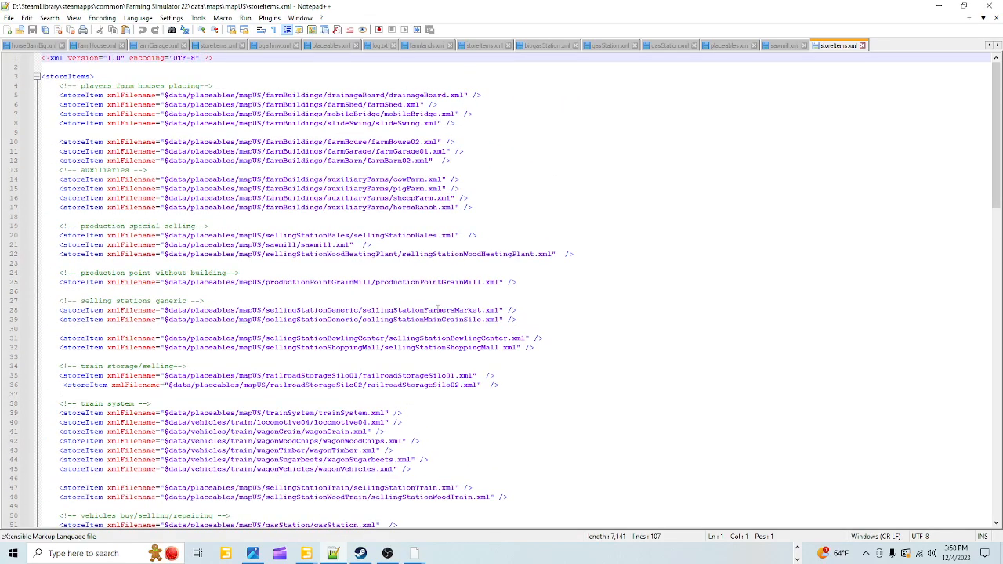
{"action": "left_click", "coordinate": [862, 46]}
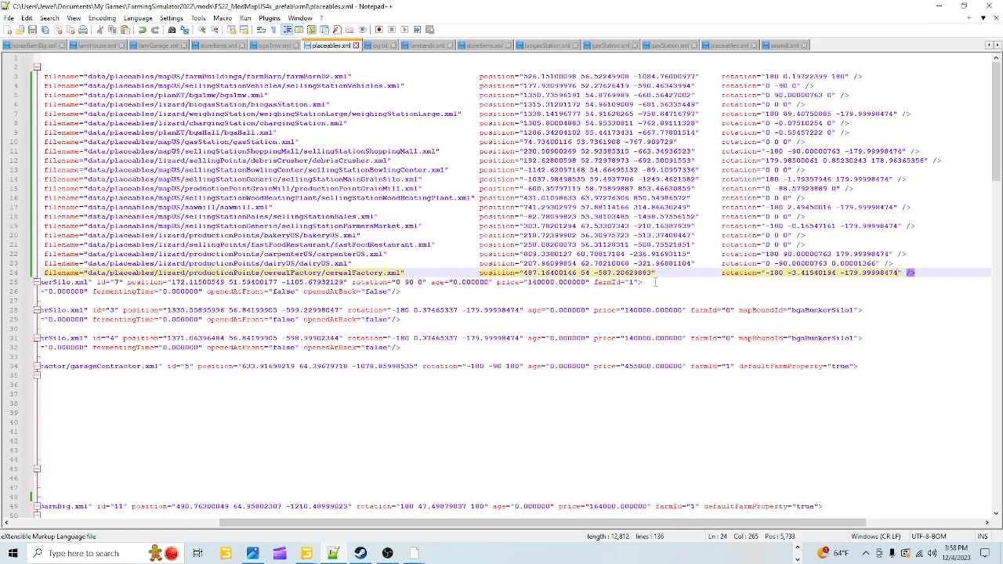
Step: Minimise Notepad++ and the mapUS folder window to return to the cereal factory in GIANTS Editor
{"action": "left_click", "coordinate": [939, 6]}
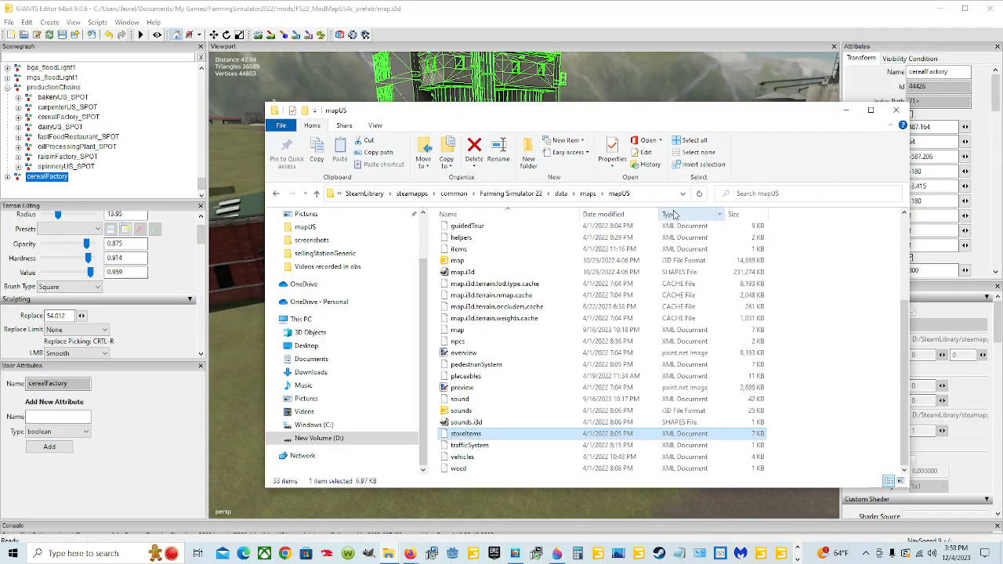
{"action": "left_click", "coordinate": [847, 110]}
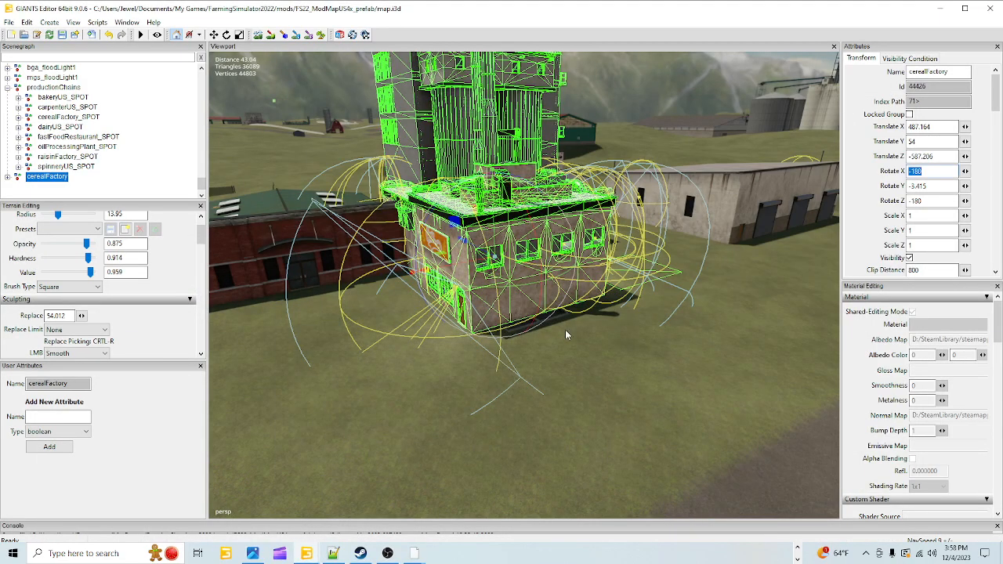
{"action": "left_click_drag", "start_coordinate": [618, 327], "coordinate": [602, 335], "text": "alt"}
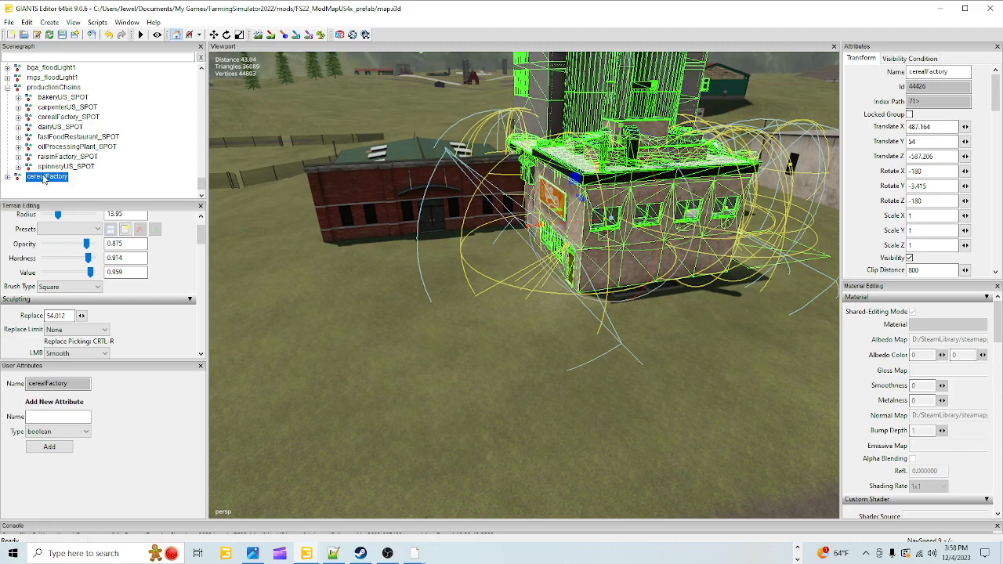
Step: Move the cerealFactory group into the placeholders group in the scenegraph and select it at the end of that group
{"action": "left_click", "coordinate": [7, 88]}
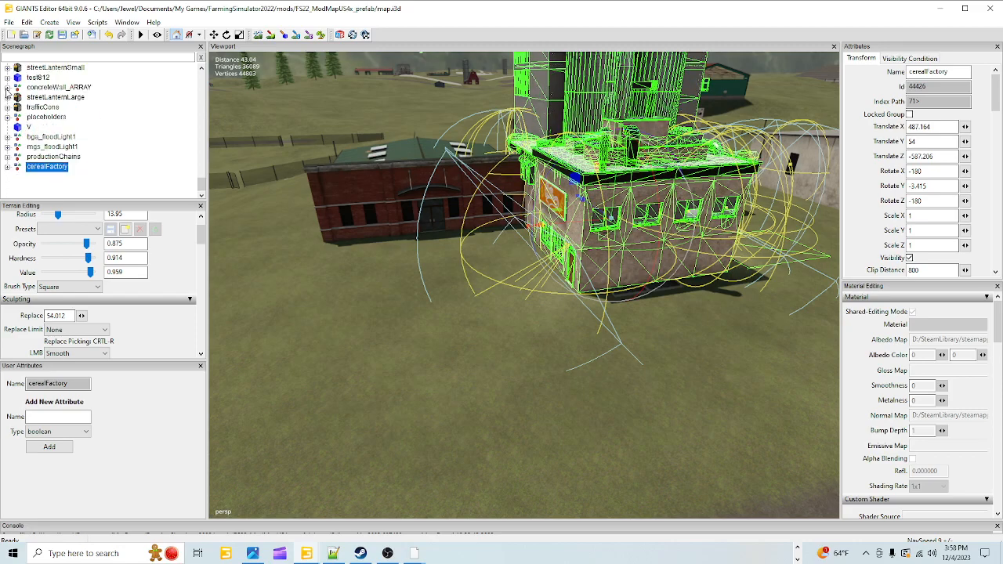
{"action": "left_click", "coordinate": [38, 118]}
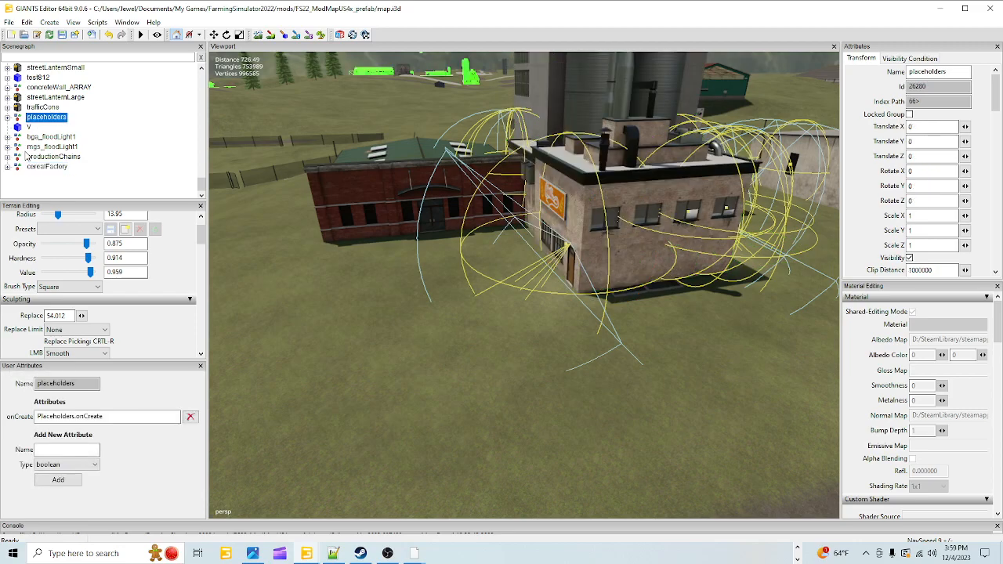
{"action": "left_click", "coordinate": [37, 167]}
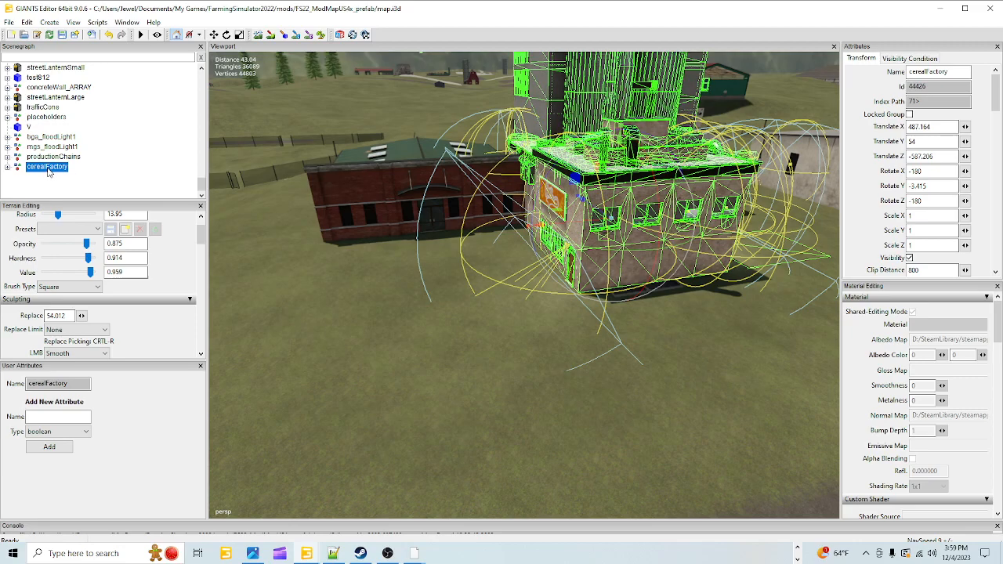
{"action": "left_click_drag", "start_coordinate": [50, 170], "coordinate": [39, 125]}
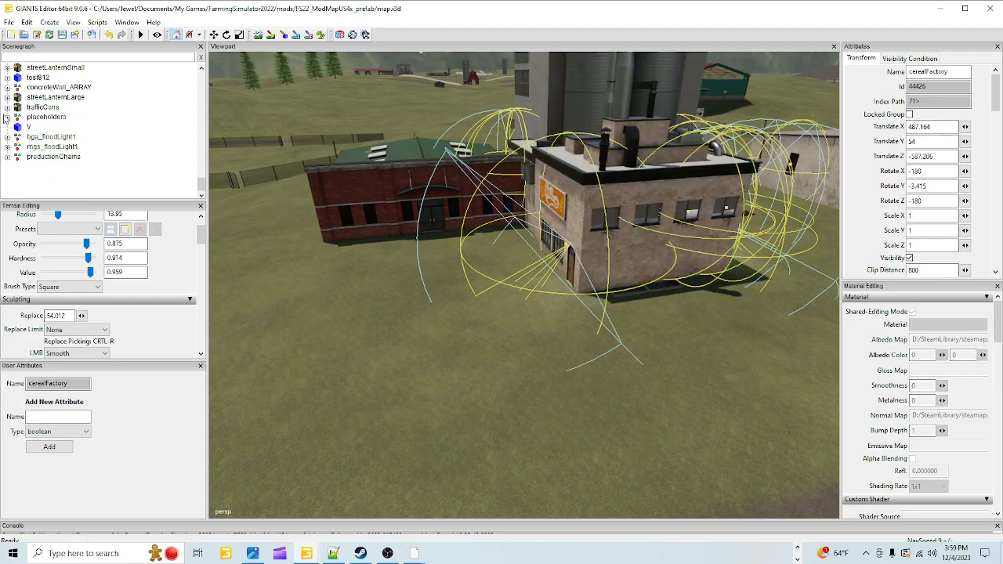
{"action": "left_click", "coordinate": [7, 117]}
{"action": "scroll", "coordinate": [58, 152], "scroll_direction": "down", "scroll_amount": 10}
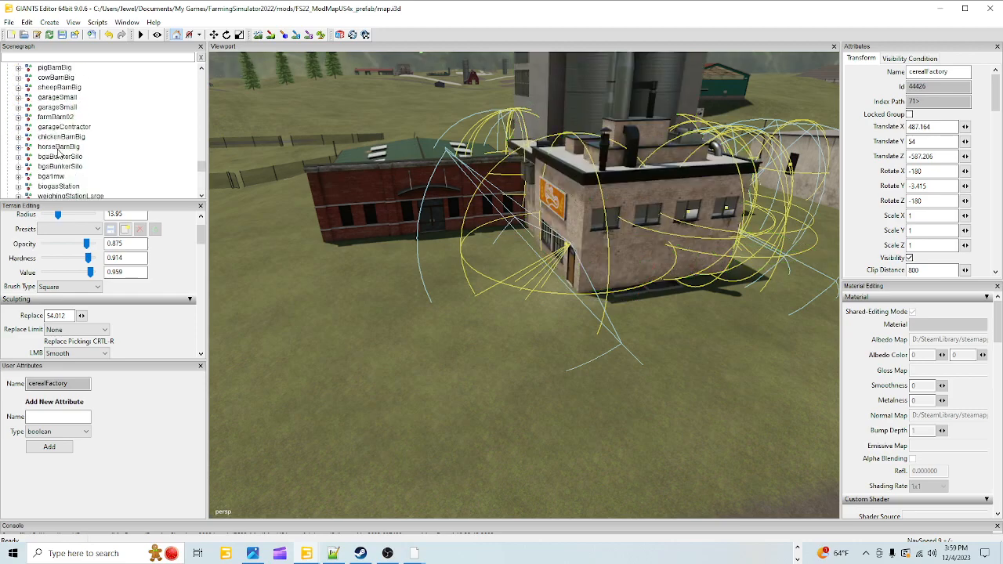
{"action": "left_click", "coordinate": [44, 128]}
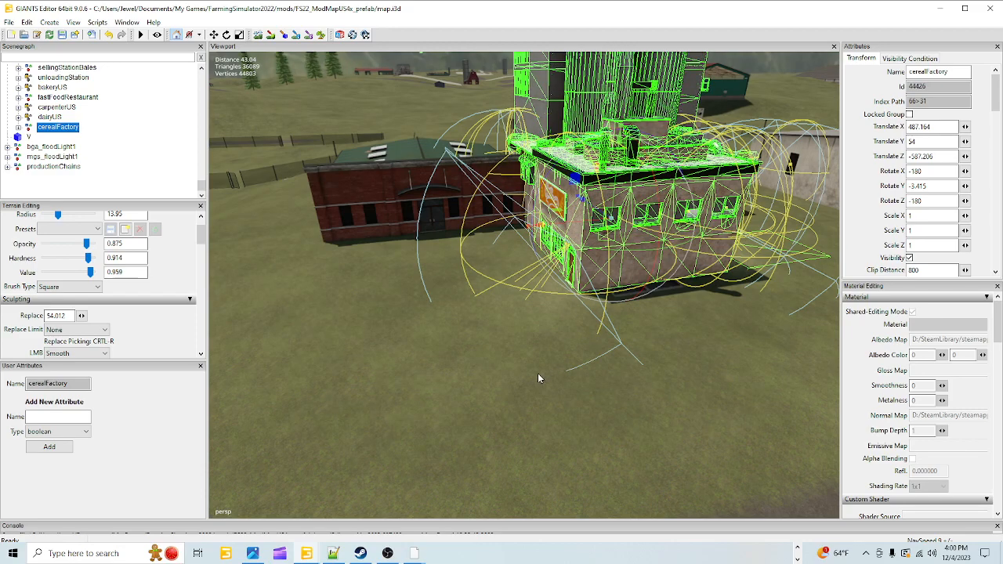
Step: Place careerStartPoint on the grass in front of the cereal factory and save the map
{"action": "left_click_drag", "start_coordinate": [202, 187], "coordinate": [210, 68]}
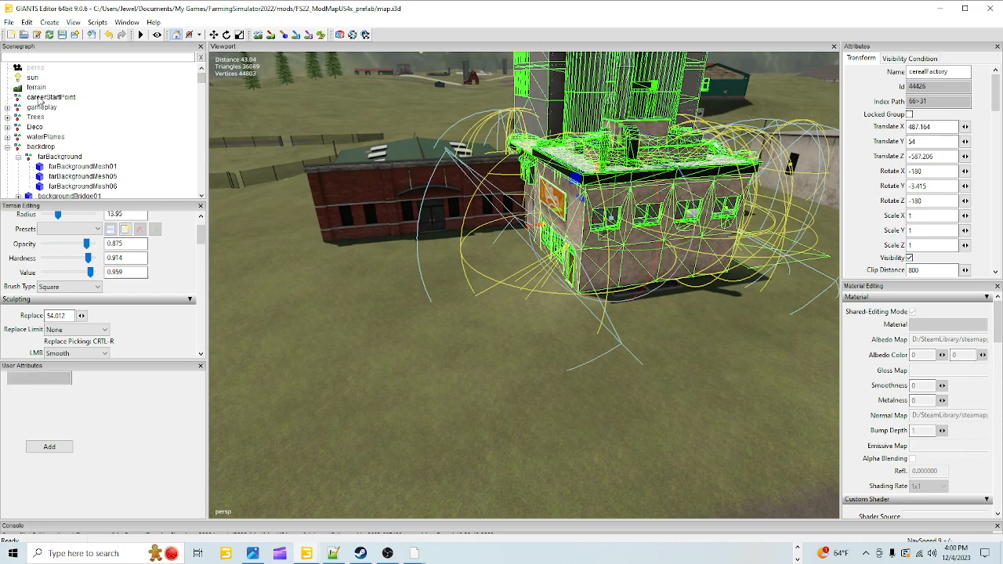
{"action": "left_click", "coordinate": [191, 97]}
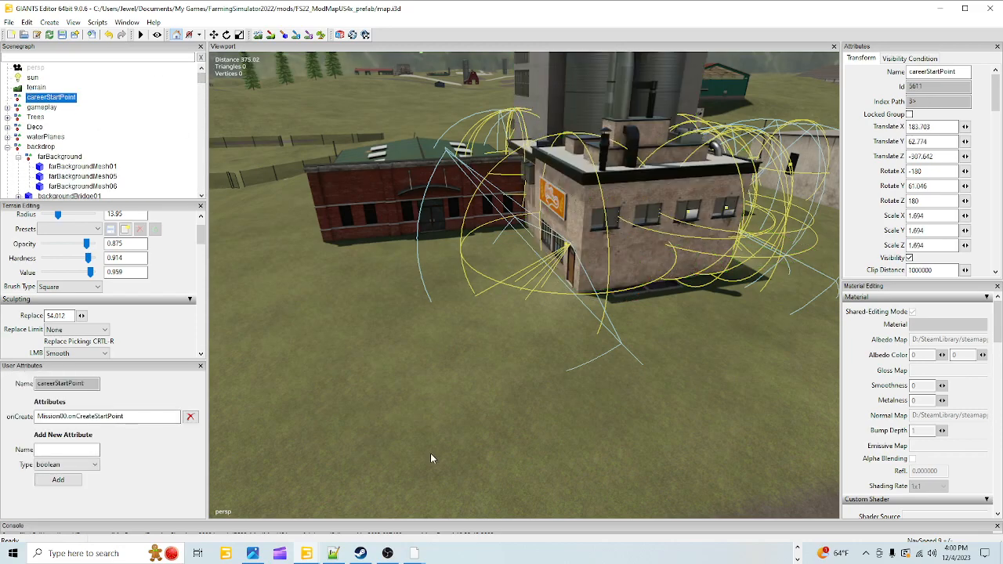
{"action": "key", "text": "ctrl+b"}
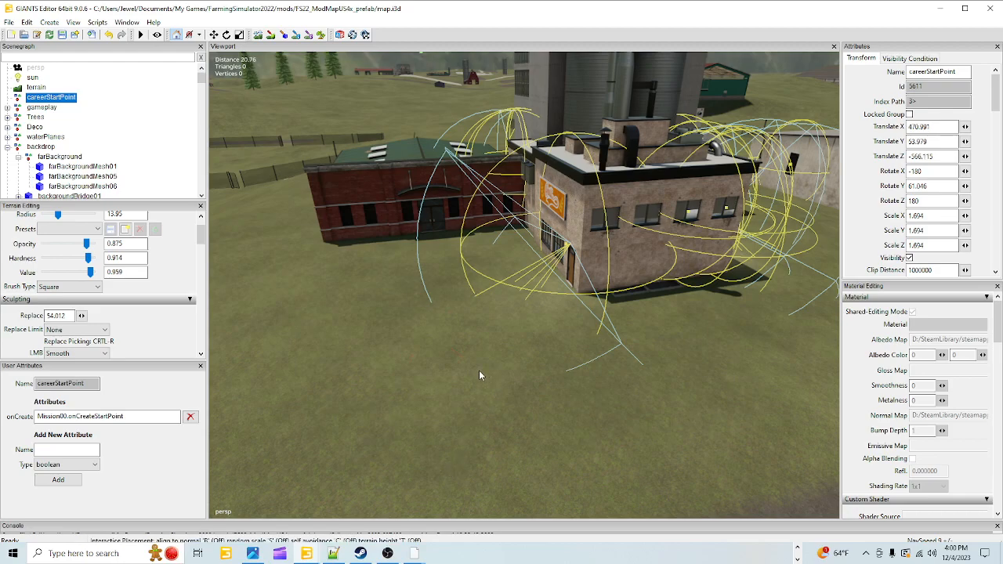
{"action": "left_click", "coordinate": [62, 34]}
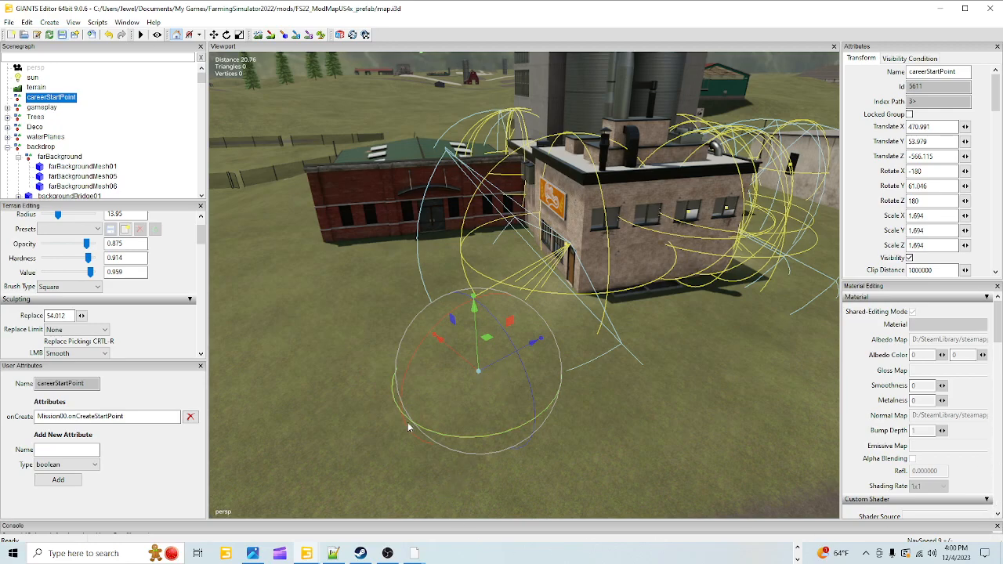
Step: Launch Farming Simulator 22 from Steam and open the career game saves
{"action": "left_click", "coordinate": [360, 553]}
{"action": "left_click", "coordinate": [322, 179]}
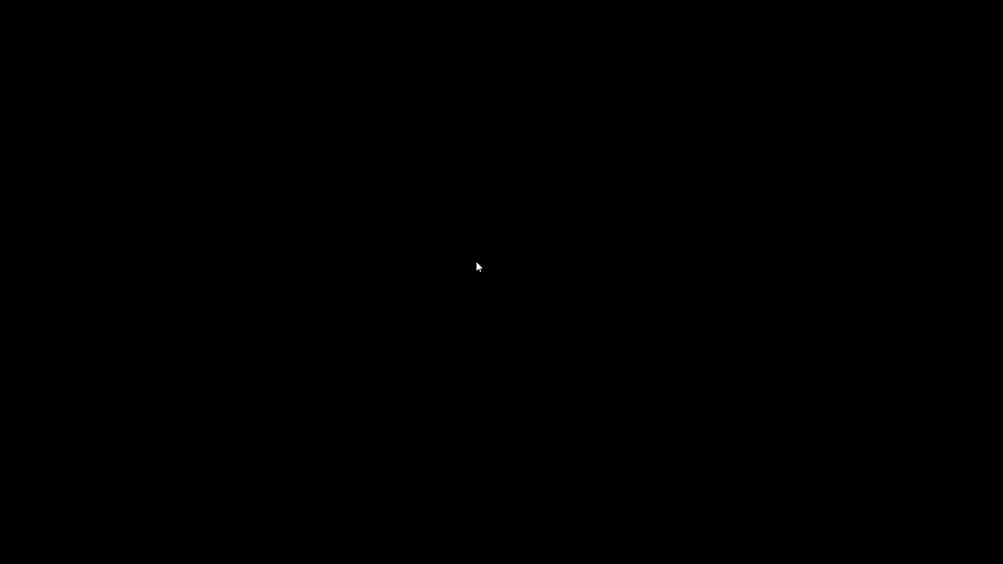
{"action": "left_click", "coordinate": [476, 262]}
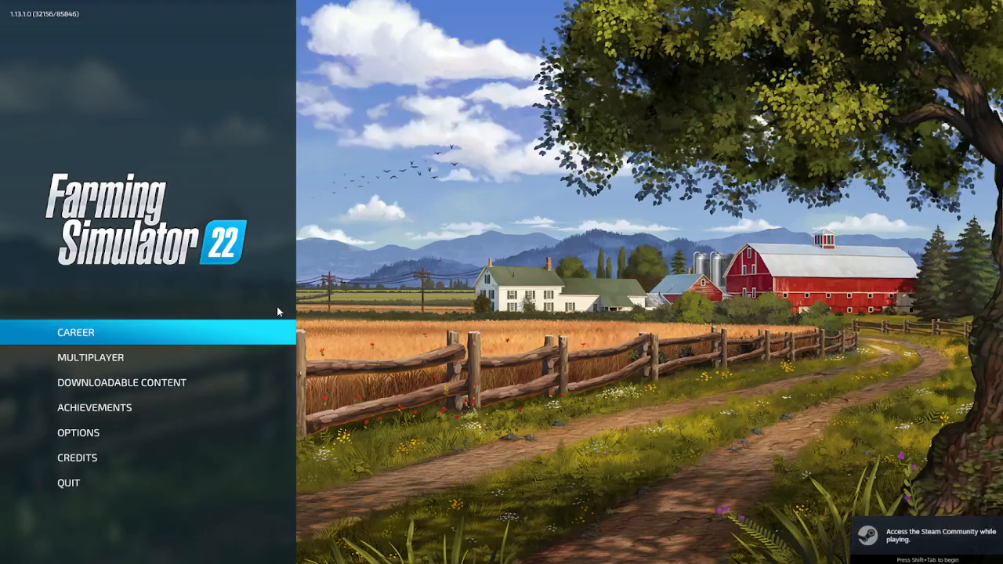
{"action": "left_click", "coordinate": [243, 336]}
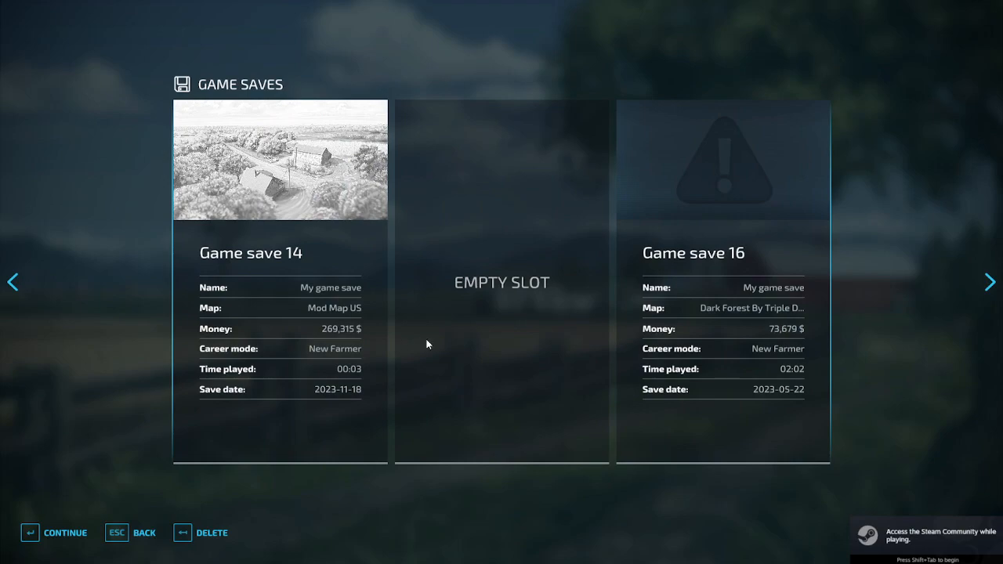
Step: Start a New Farmer career on Mod Map US in the empty slot with all listed mods and the preselected character
{"action": "left_click", "coordinate": [87, 526]}
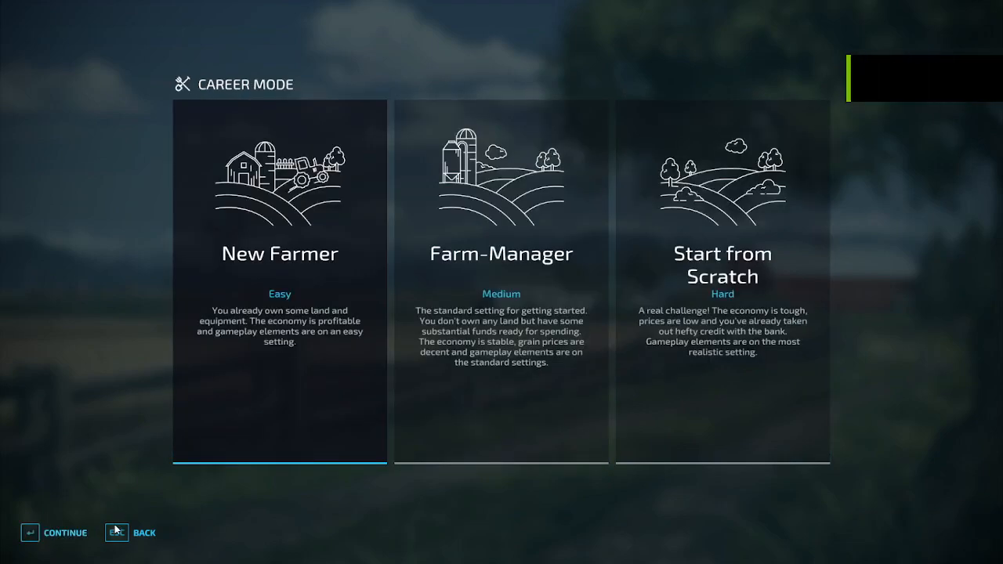
{"action": "left_click", "coordinate": [77, 533]}
{"action": "scroll", "coordinate": [204, 453], "scroll_direction": "down", "scroll_amount": 4}
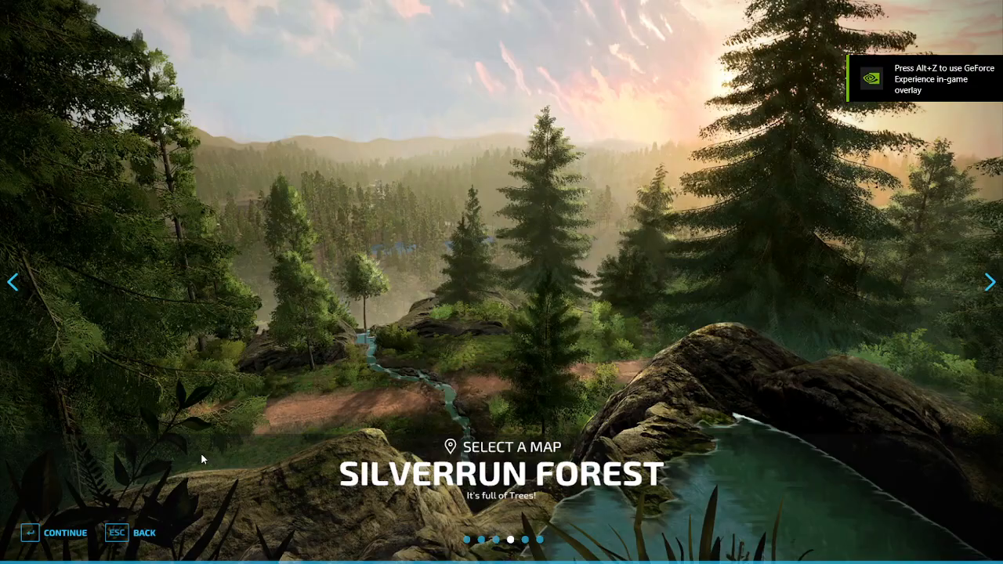
{"action": "left_click", "coordinate": [62, 534]}
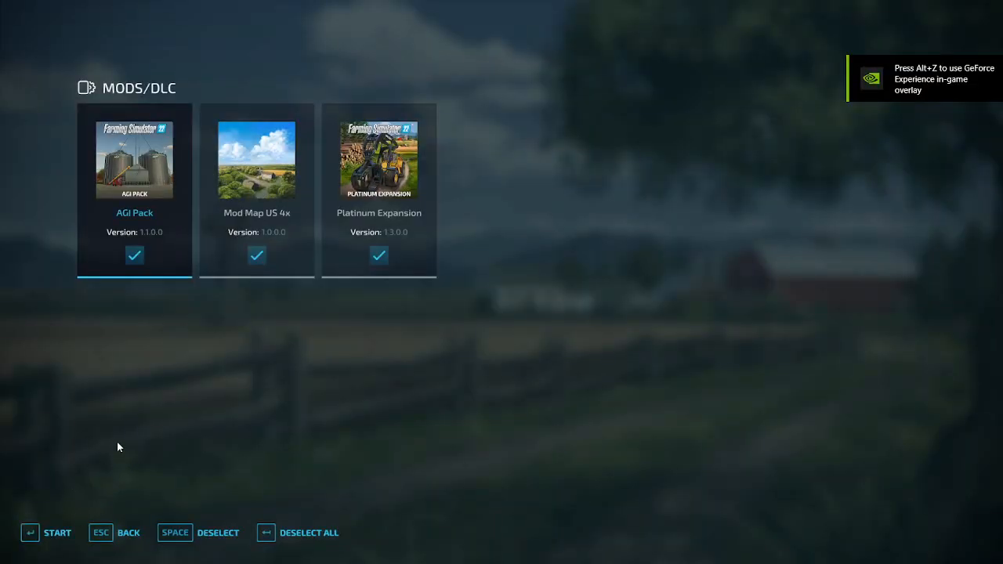
{"action": "left_click", "coordinate": [61, 534]}
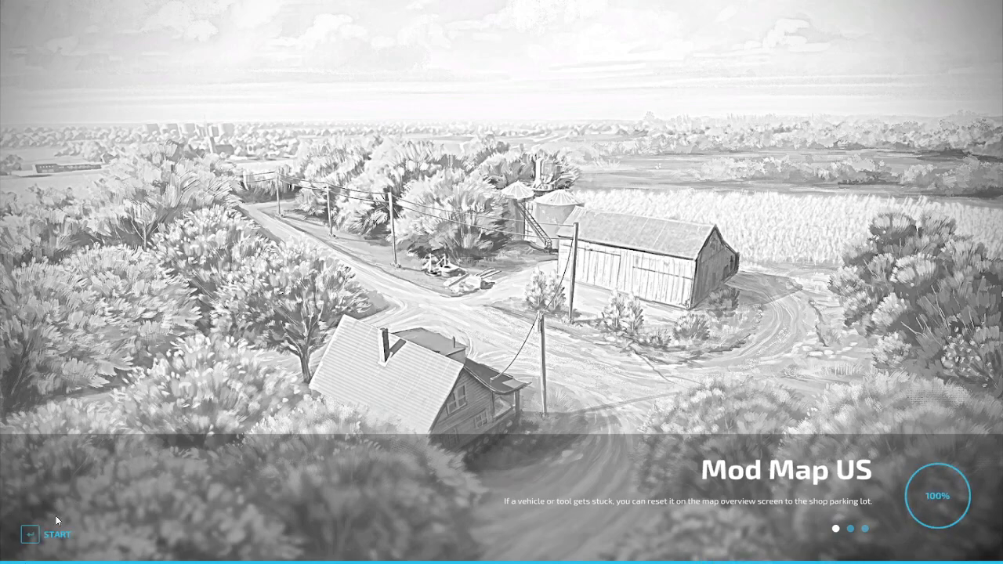
{"action": "left_click", "coordinate": [53, 538]}
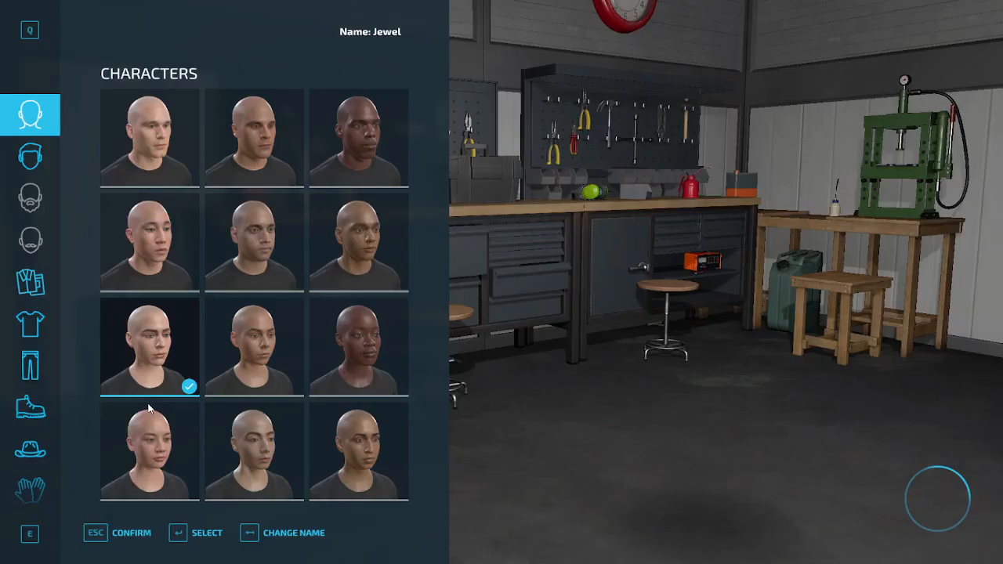
{"action": "left_click", "coordinate": [131, 536]}
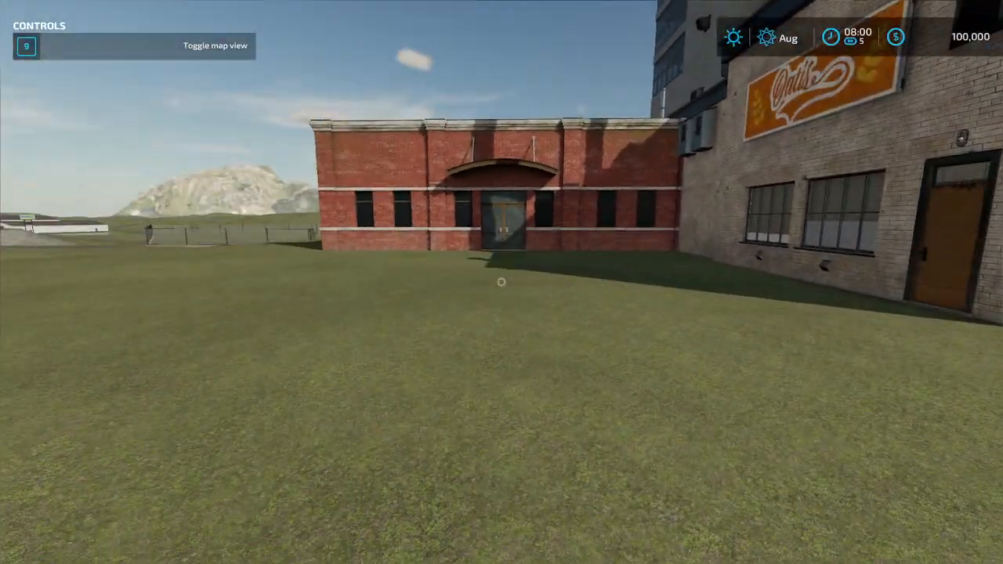
Step: Walk around the cereal factory to the wrench marker at its door and test the production point's purchase prompt
{"action": "key", "text": "w"}
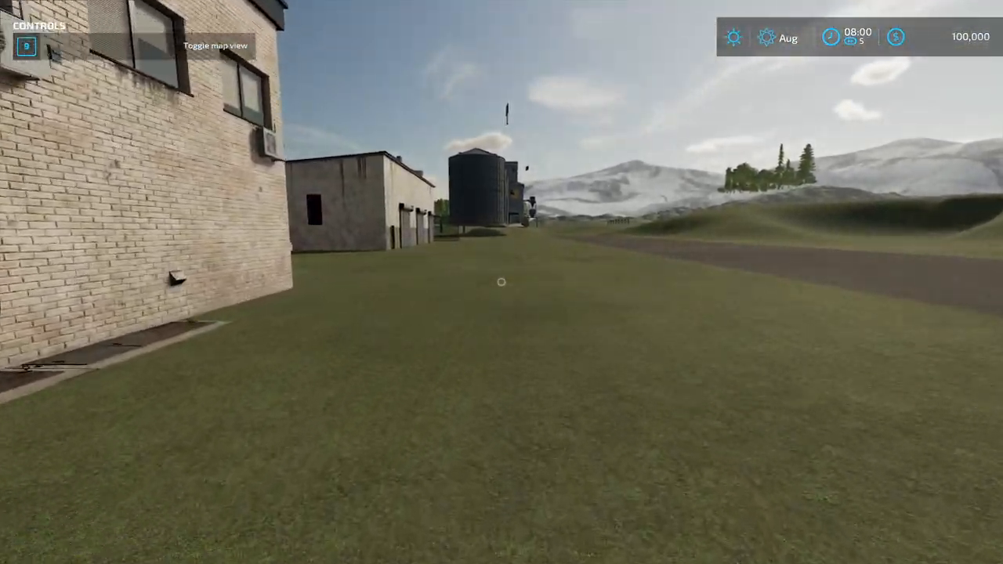
{"action": "key", "text": "w"}
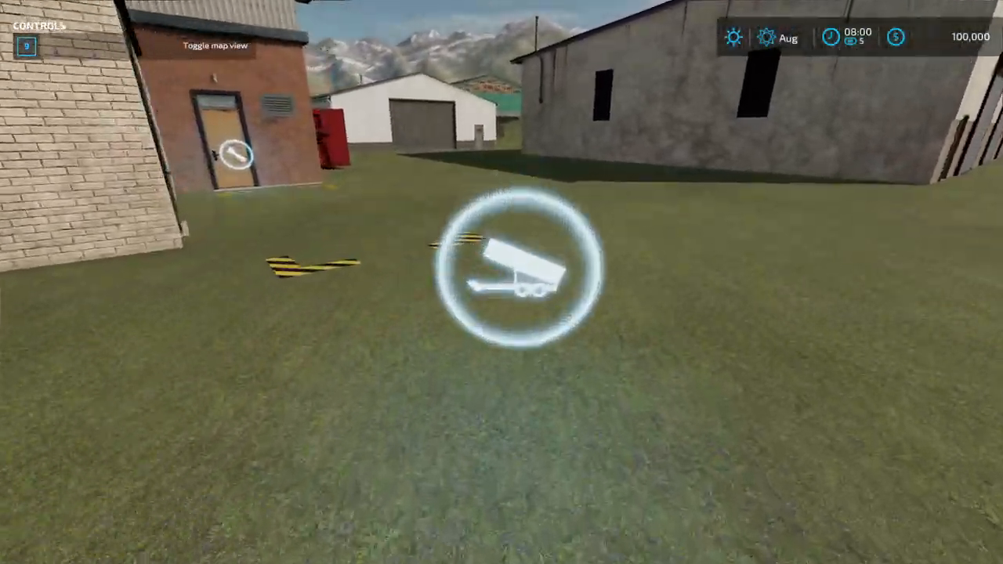
{"action": "key", "text": "w"}
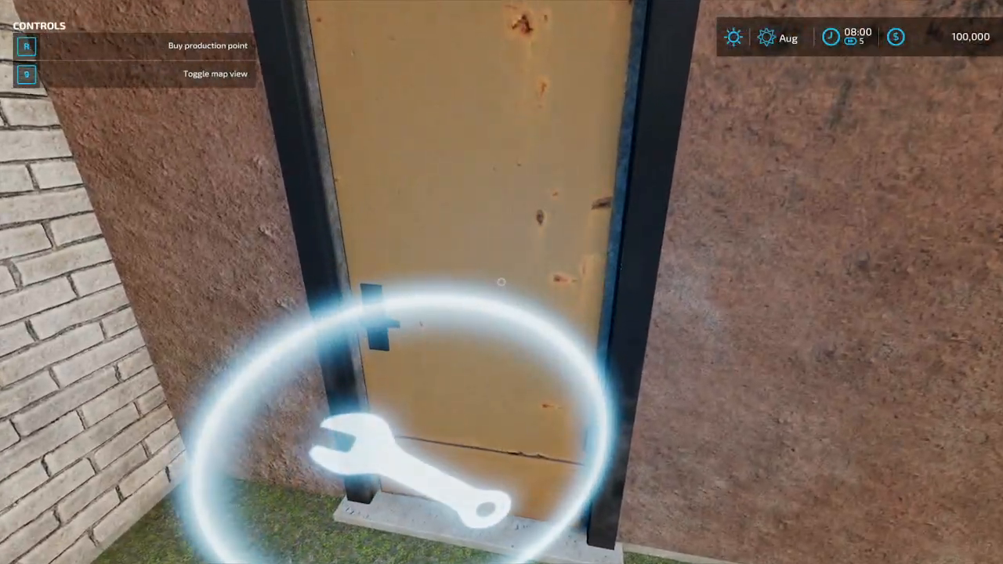
{"action": "key", "text": "r"}
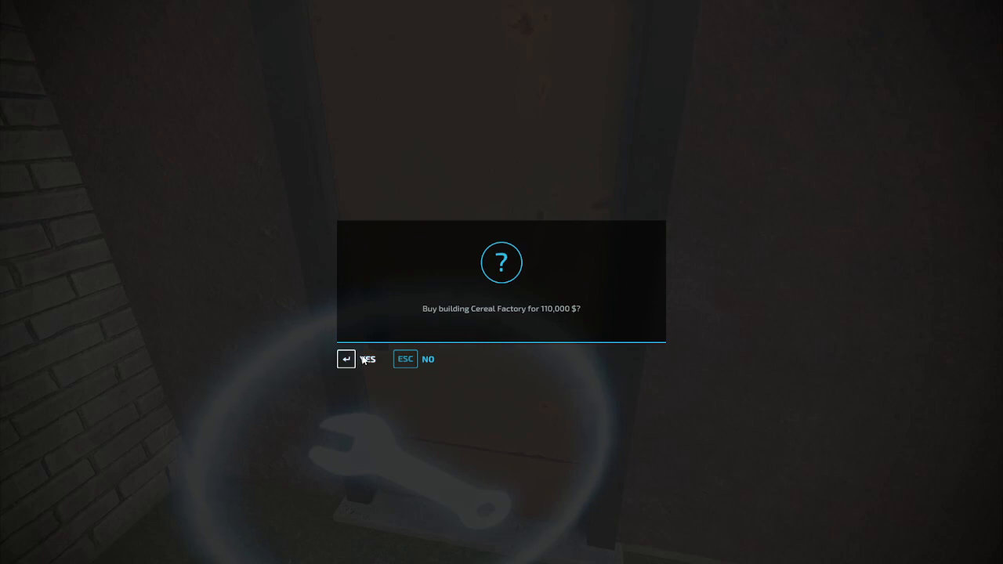
{"action": "key", "text": "Return"}
{"action": "key", "text": "s"}
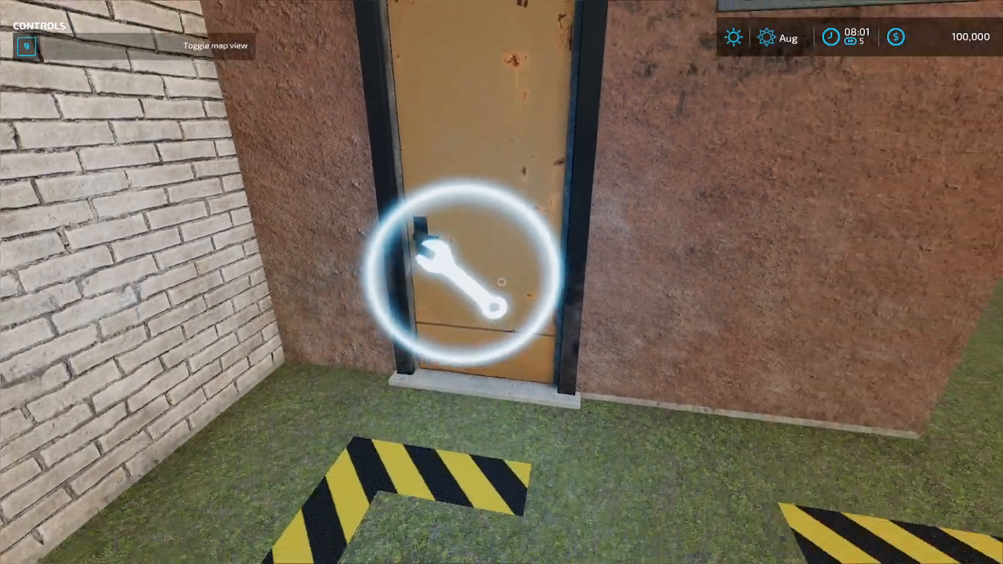
Step: Walk around the back and loading dock side of the cereal factory to check how the buildings sit on the terrain
{"action": "key", "text": "w"}
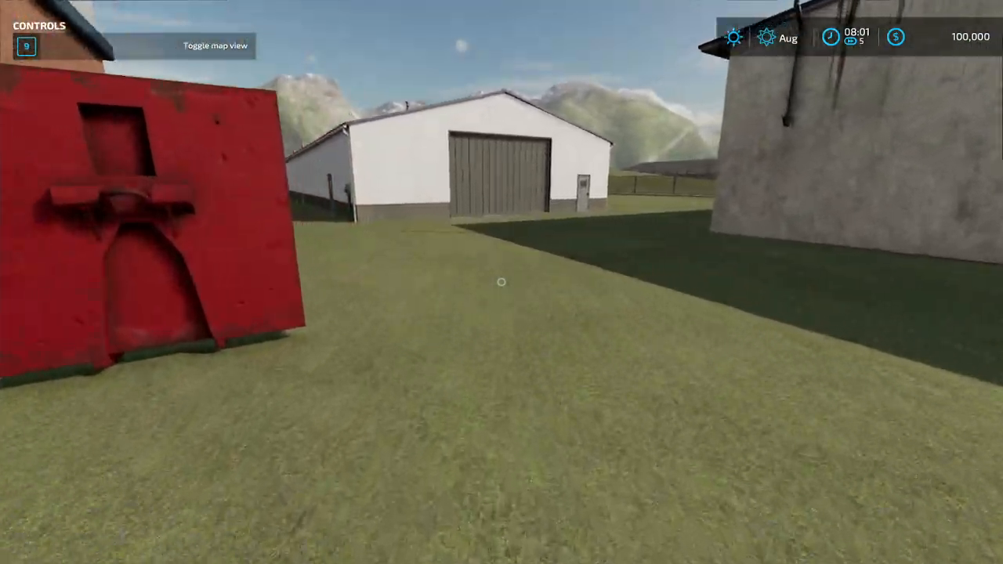
{"action": "key", "text": "w"}
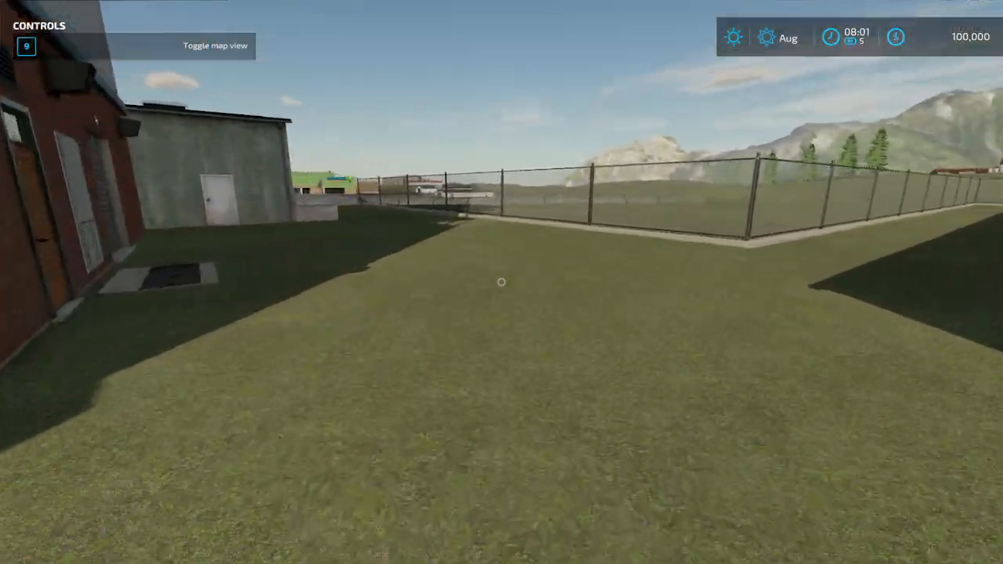
{"action": "key", "text": "w"}
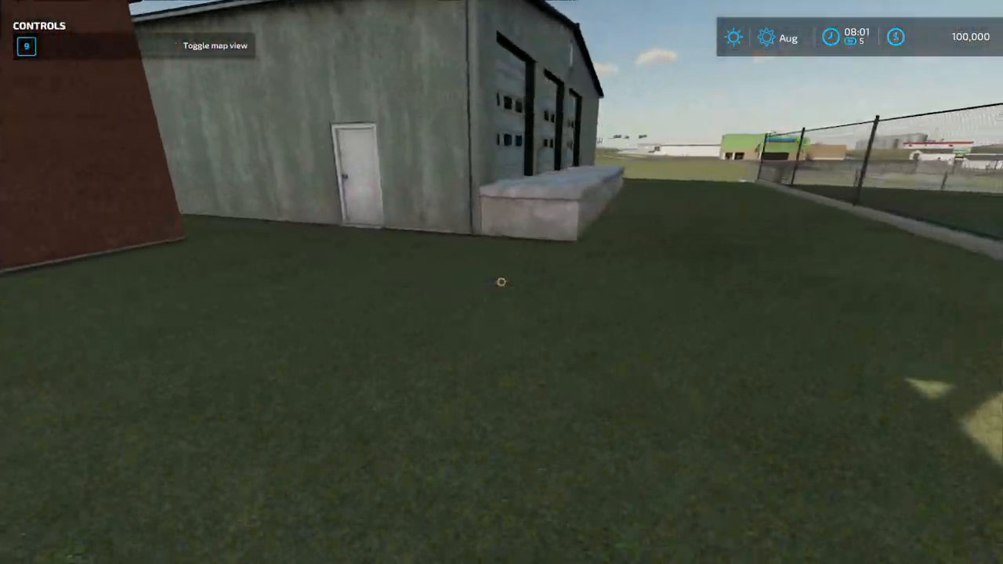
{"action": "key", "text": "w"}
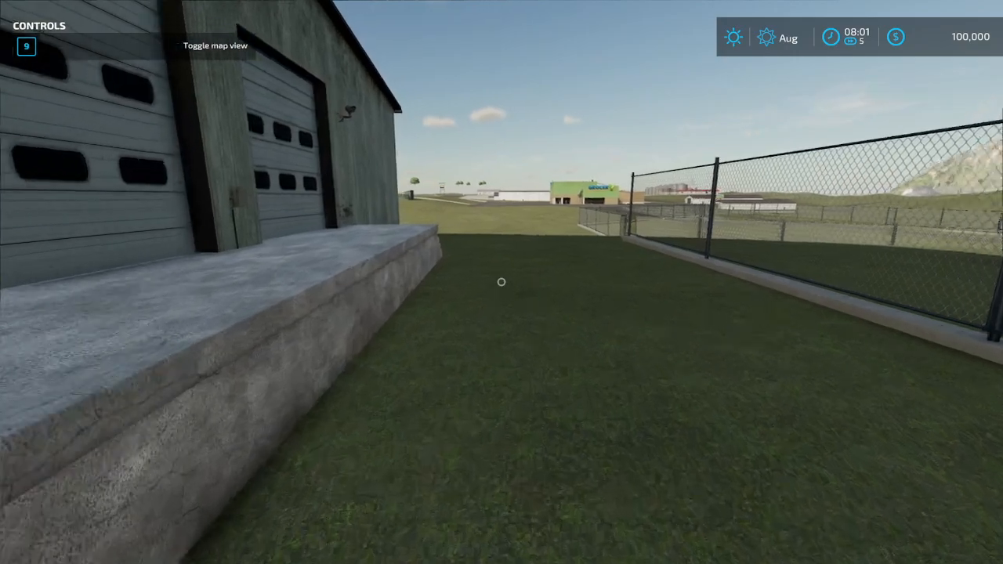
{"action": "key", "text": "w"}
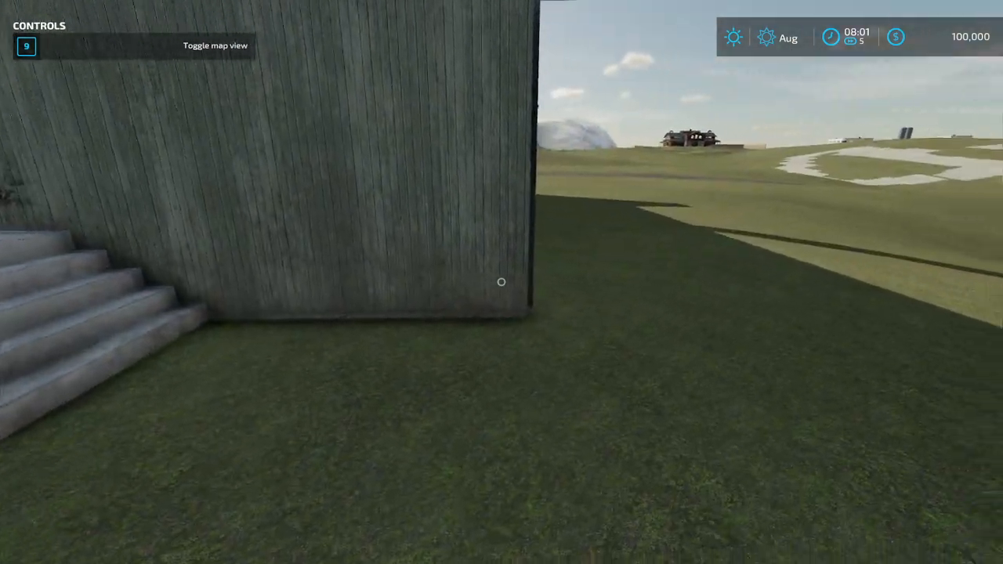
{"action": "key", "text": "w"}
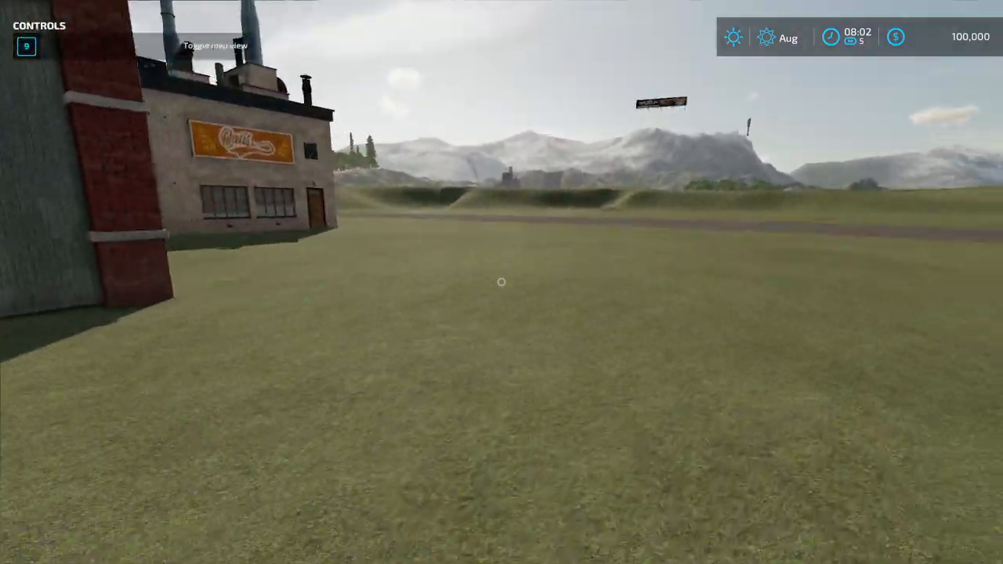
Step: Inspect the front of the cereal factory and its surroundings from the nearby road
{"action": "key", "text": "w"}
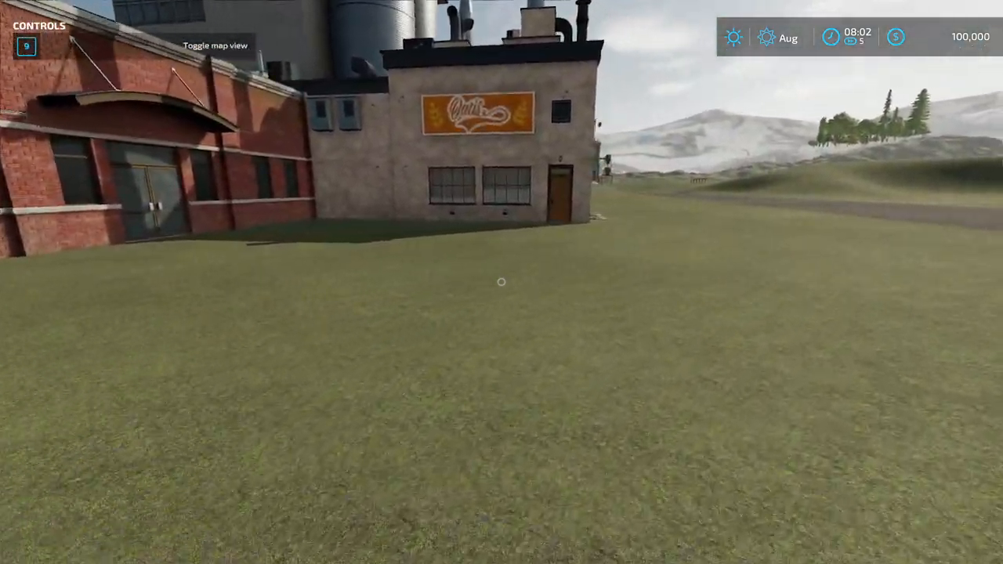
{"action": "key", "text": "w"}
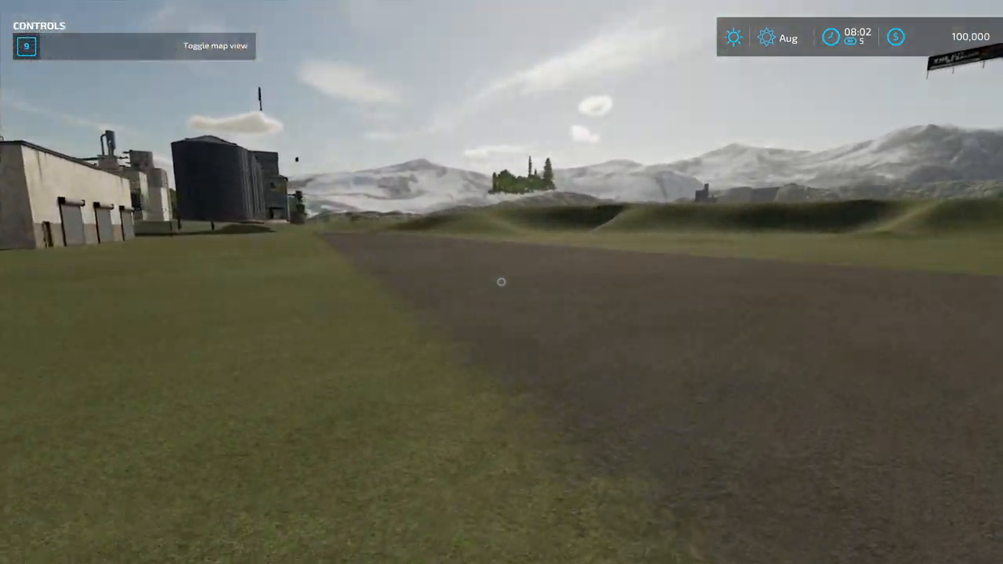
{"action": "key", "text": "s"}
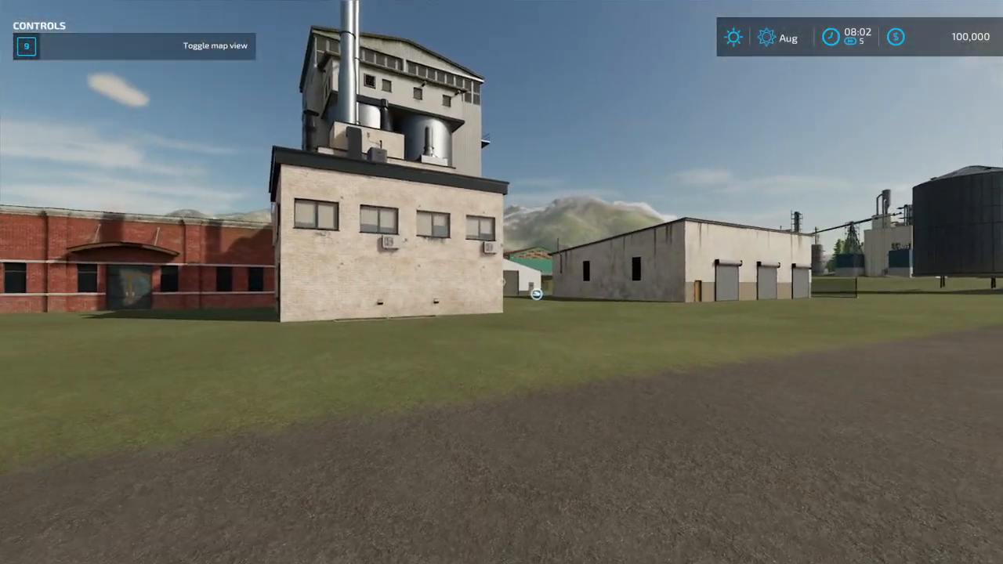
{"action": "key", "text": "s"}
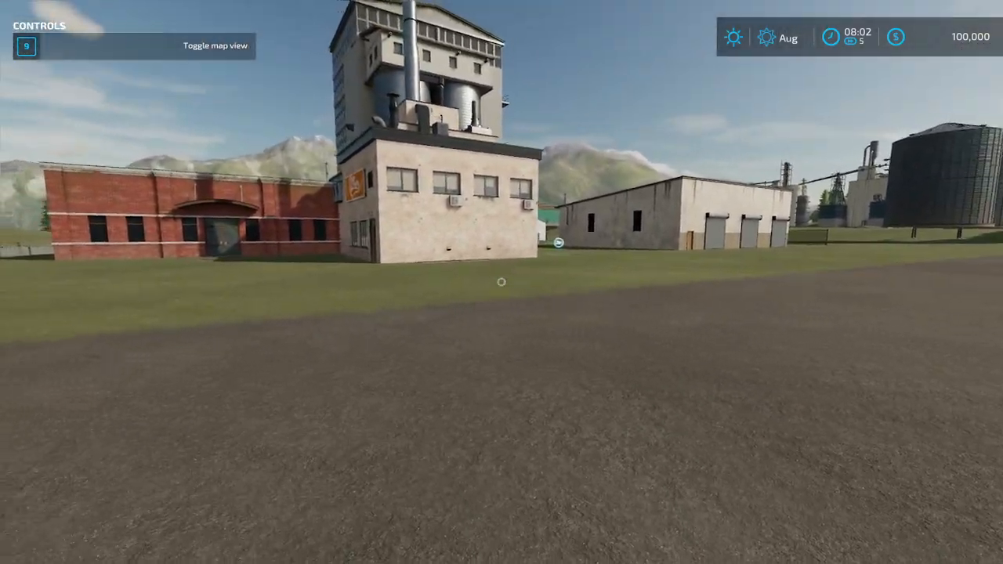
{"action": "key", "text": "w"}
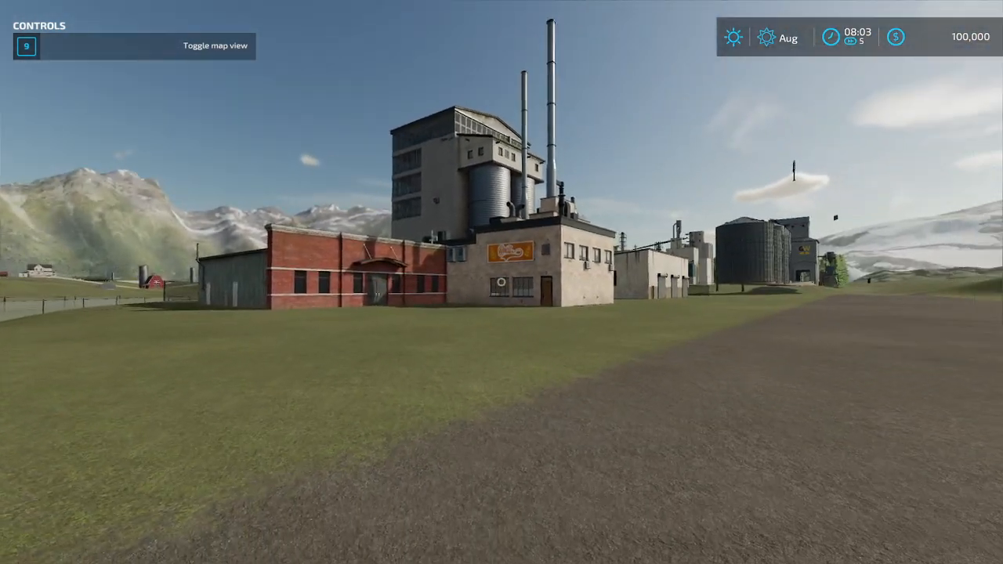
{"action": "key", "text": "s"}
{"action": "key", "text": "s"}
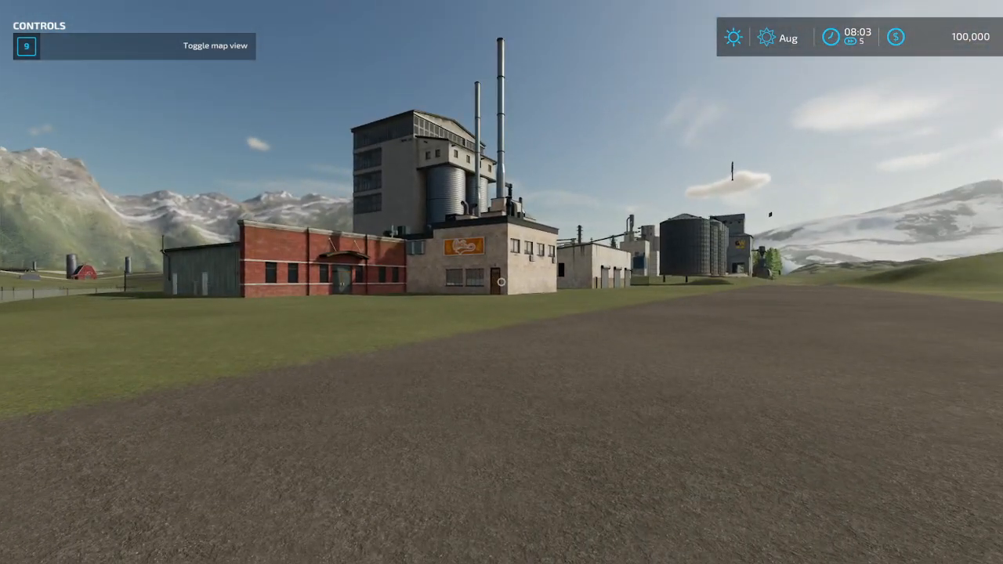
Step: Select the Cereal Factory marker on the in-game map, visit it, and walk forward from the arrival spot to the road
{"action": "key", "text": "Escape"}
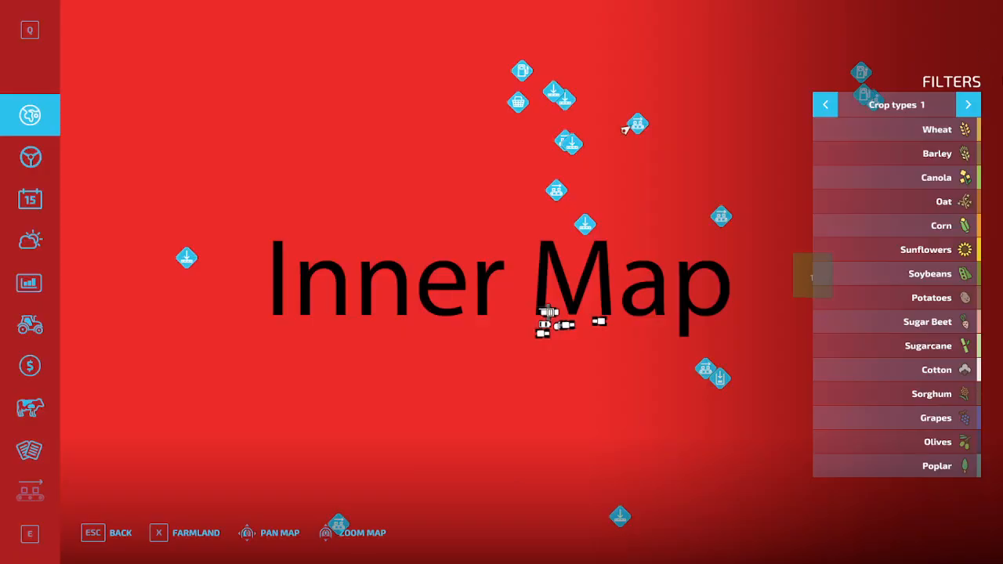
{"action": "left_click", "coordinate": [644, 124]}
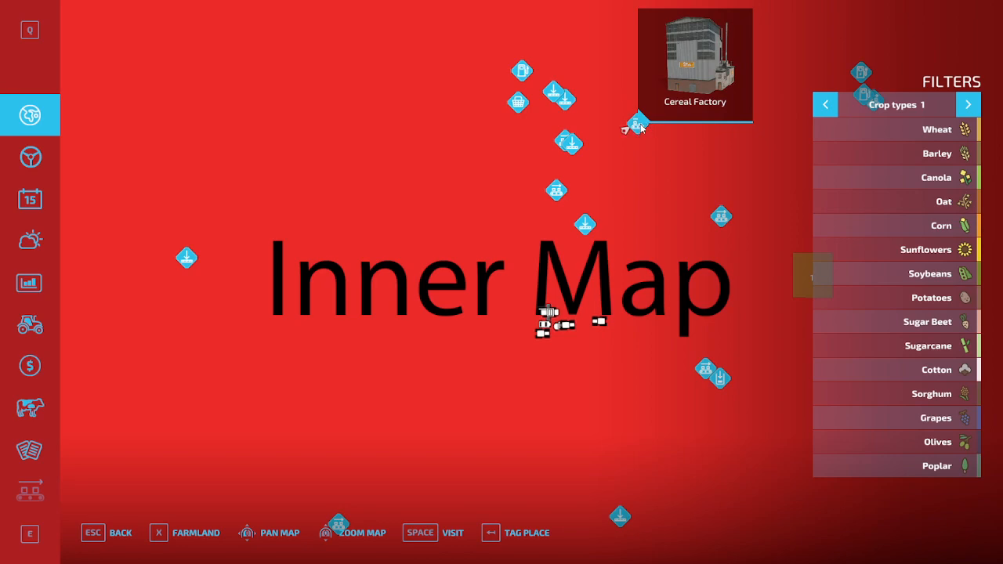
{"action": "left_click", "coordinate": [451, 534]}
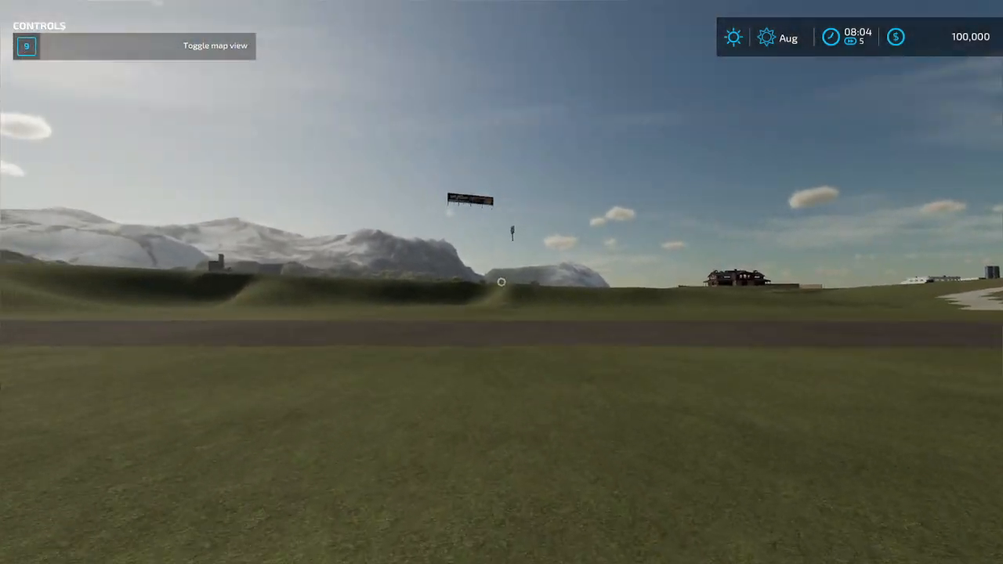
{"action": "key", "text": "w"}
{"action": "key", "text": "w"}
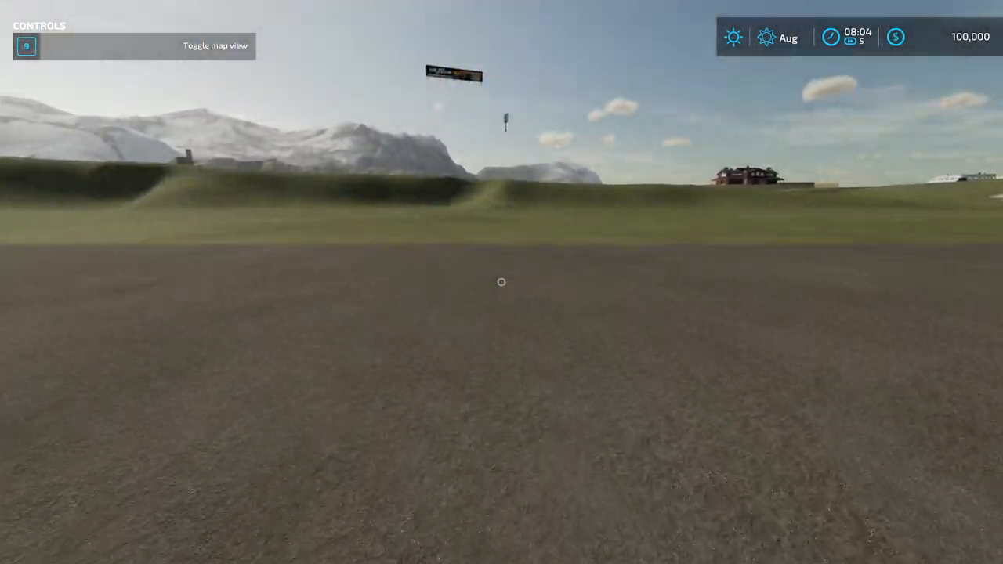